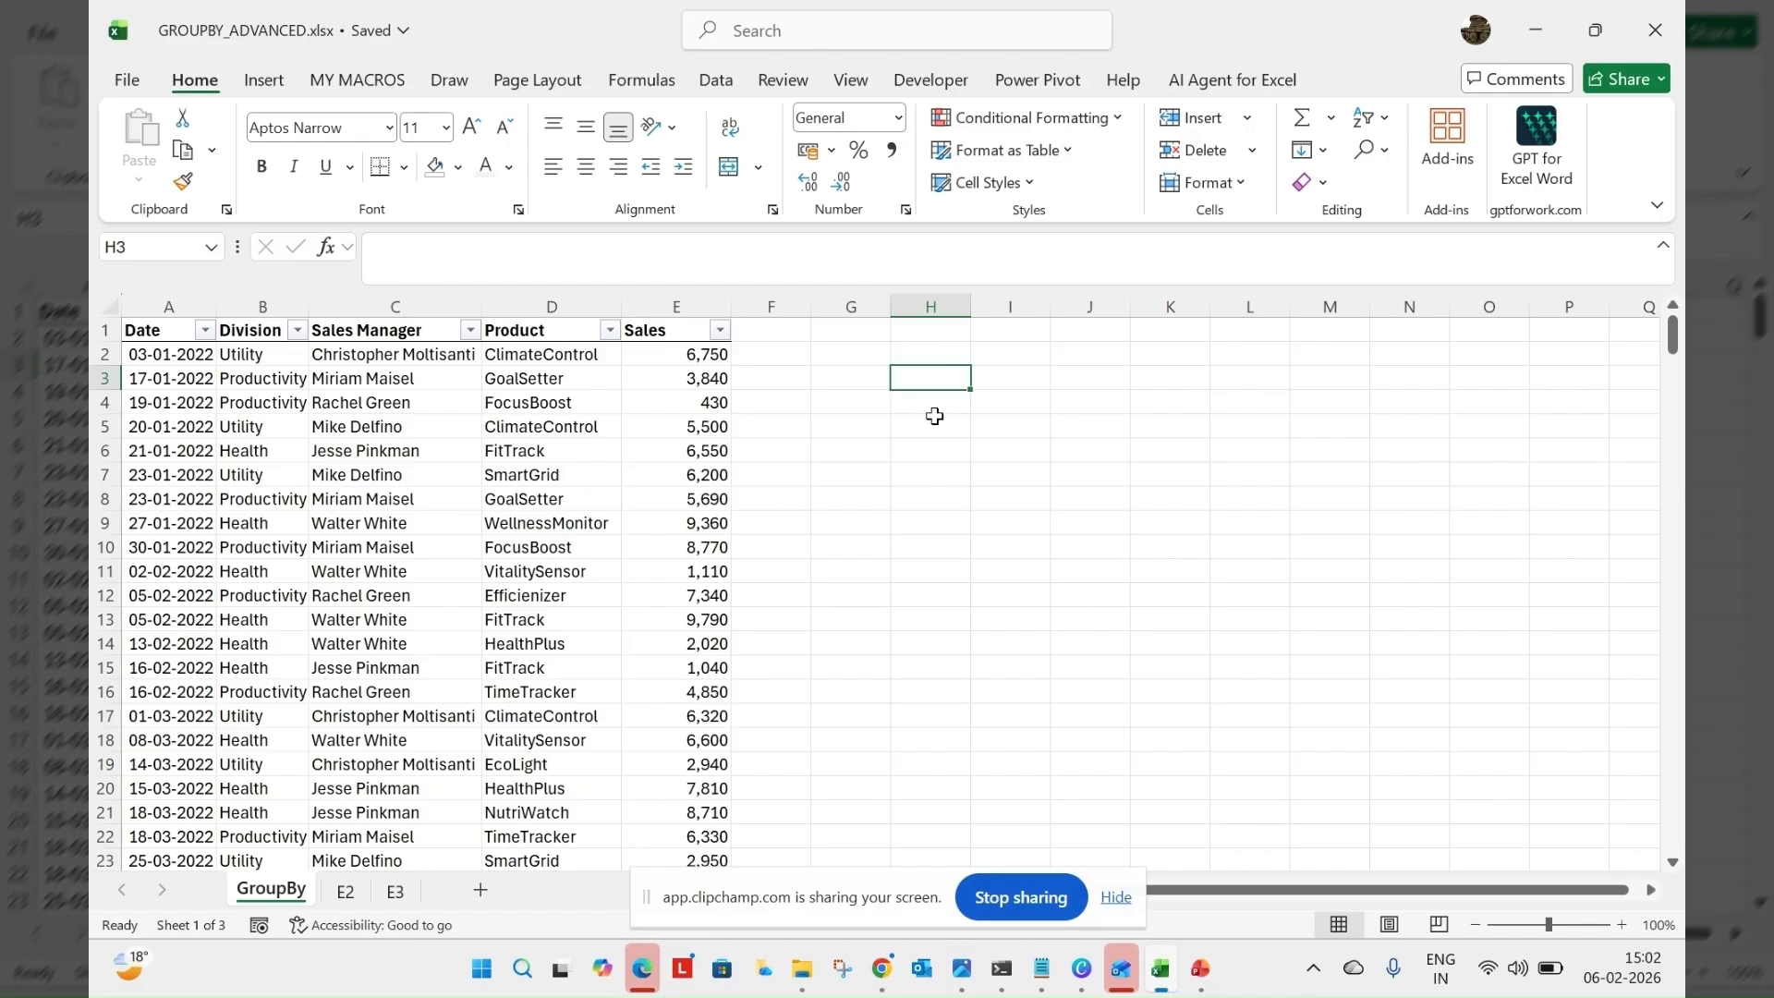
Start a GROUPBY formula in H3 with the full Division and Sales Manager columns of TSales, headers included, as row fields
text(=)
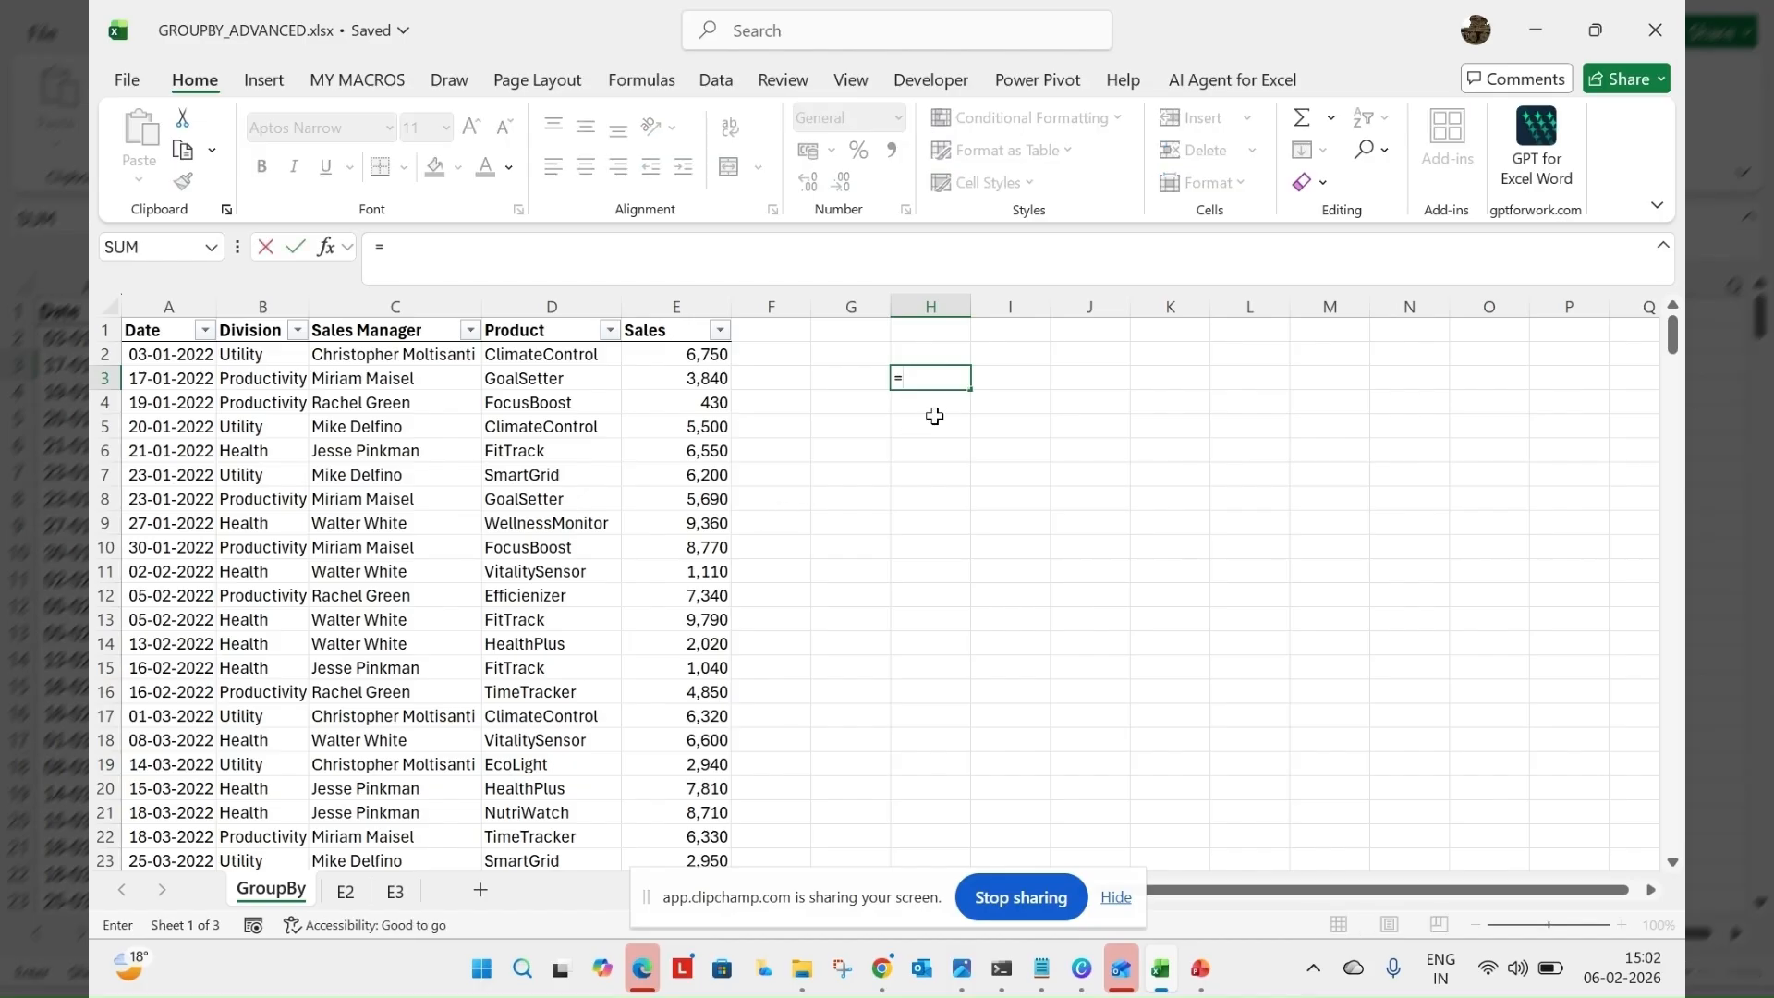
text(gro)
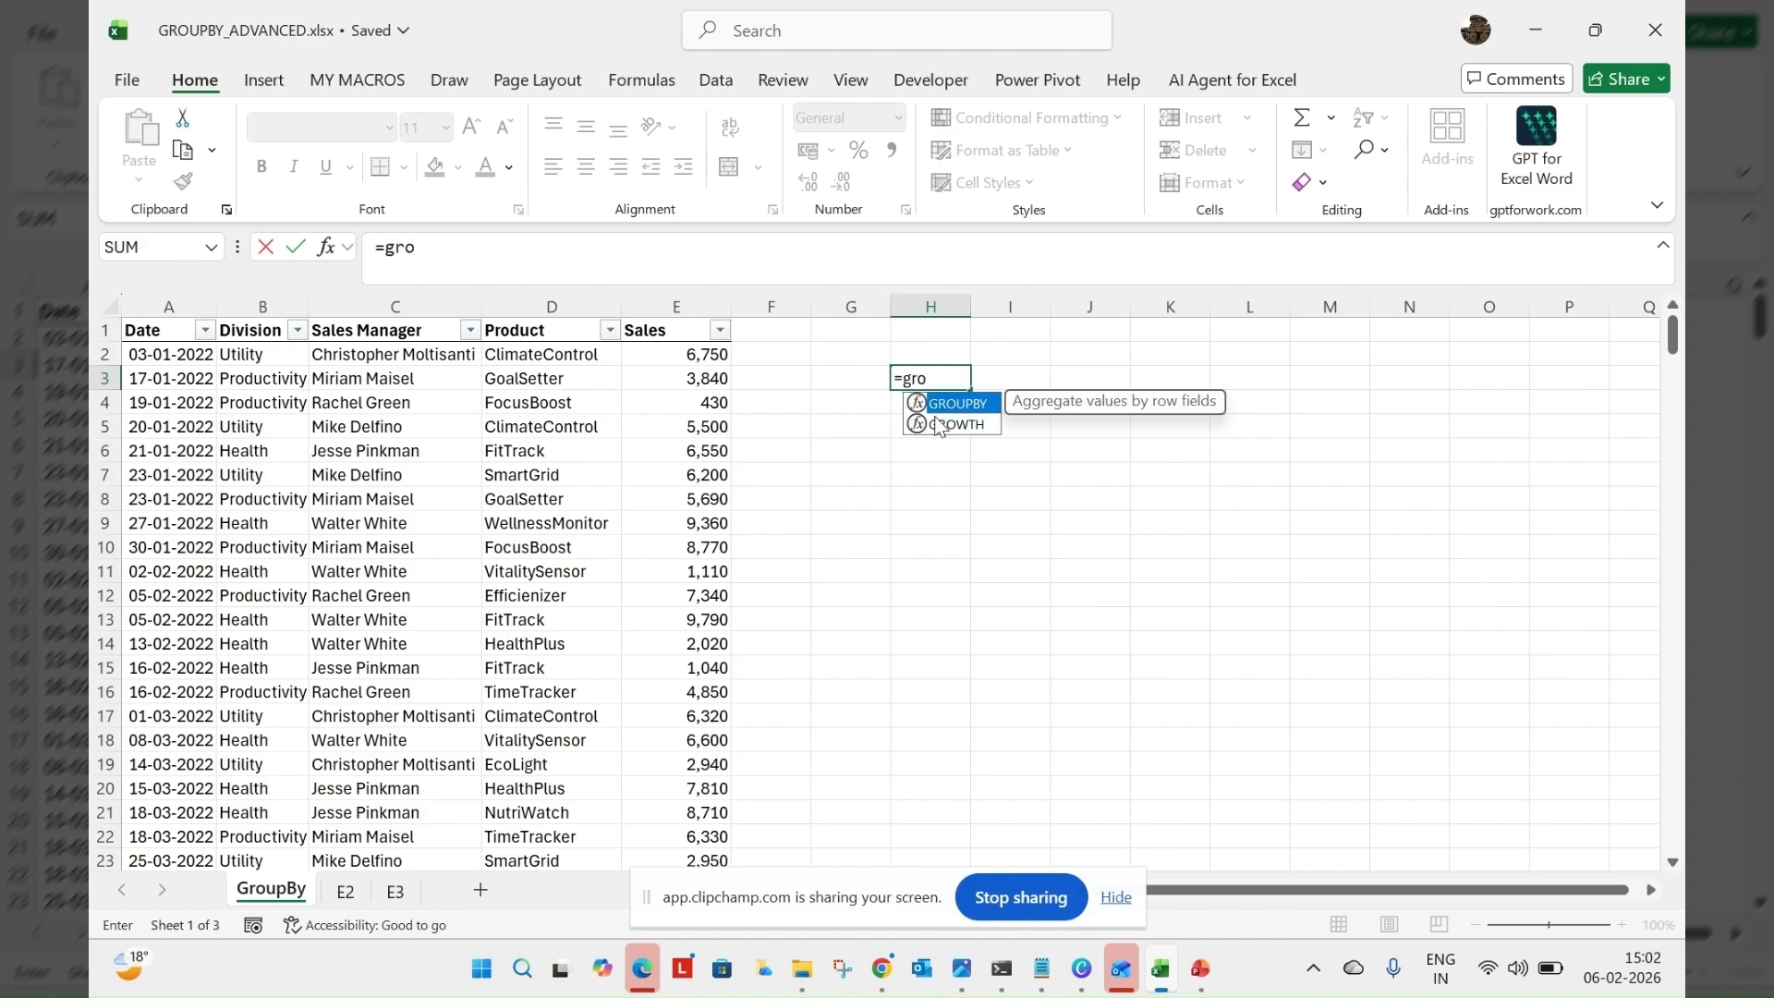
key(Tab)
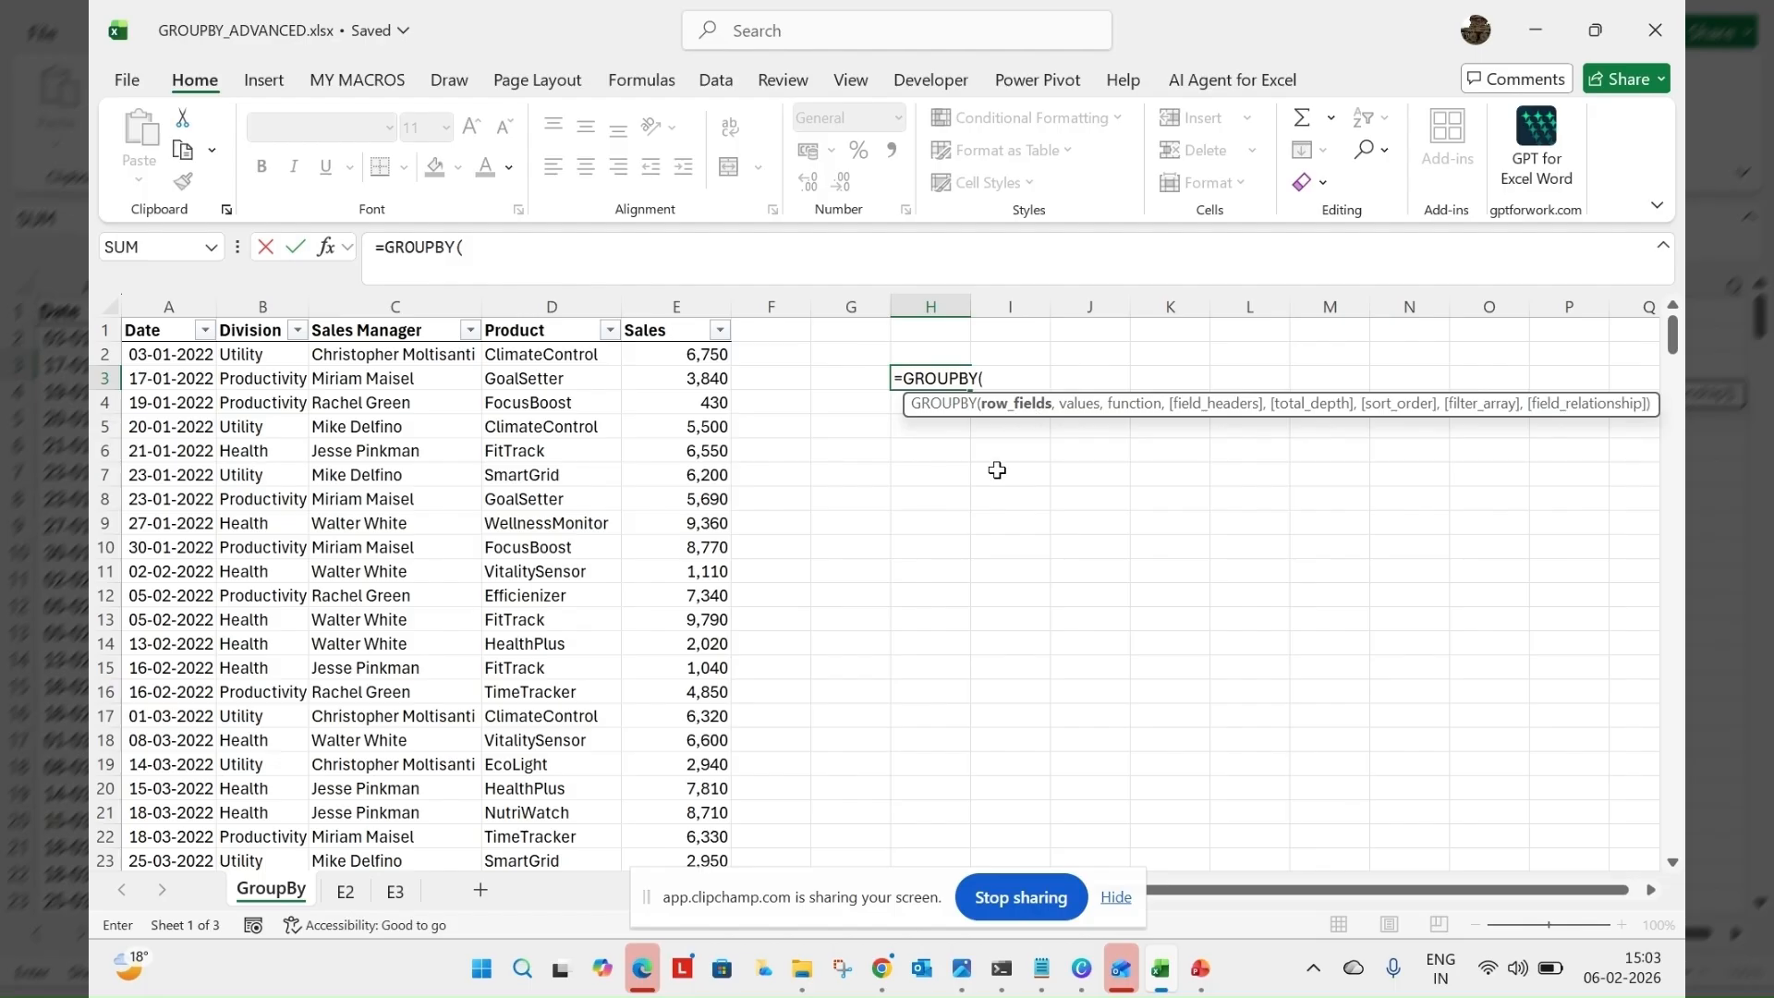
click(266, 329)
drag(308, 330, 381, 331)
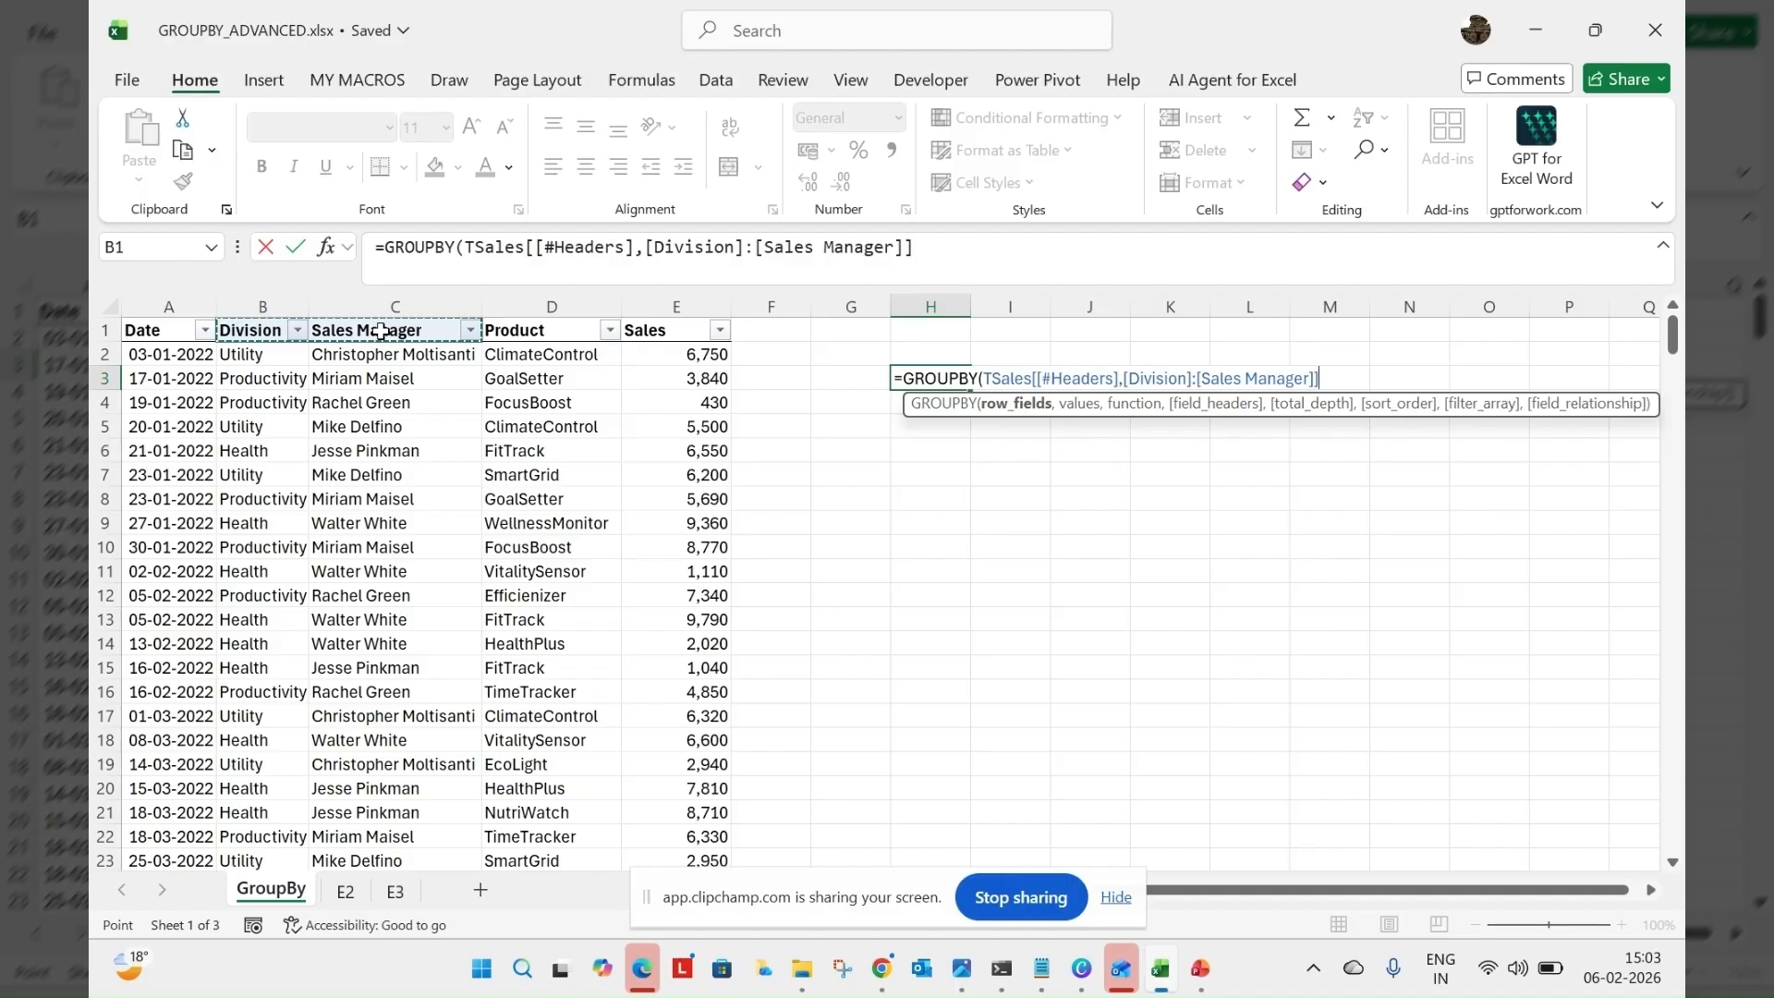
key(ctrl+shift+Down)
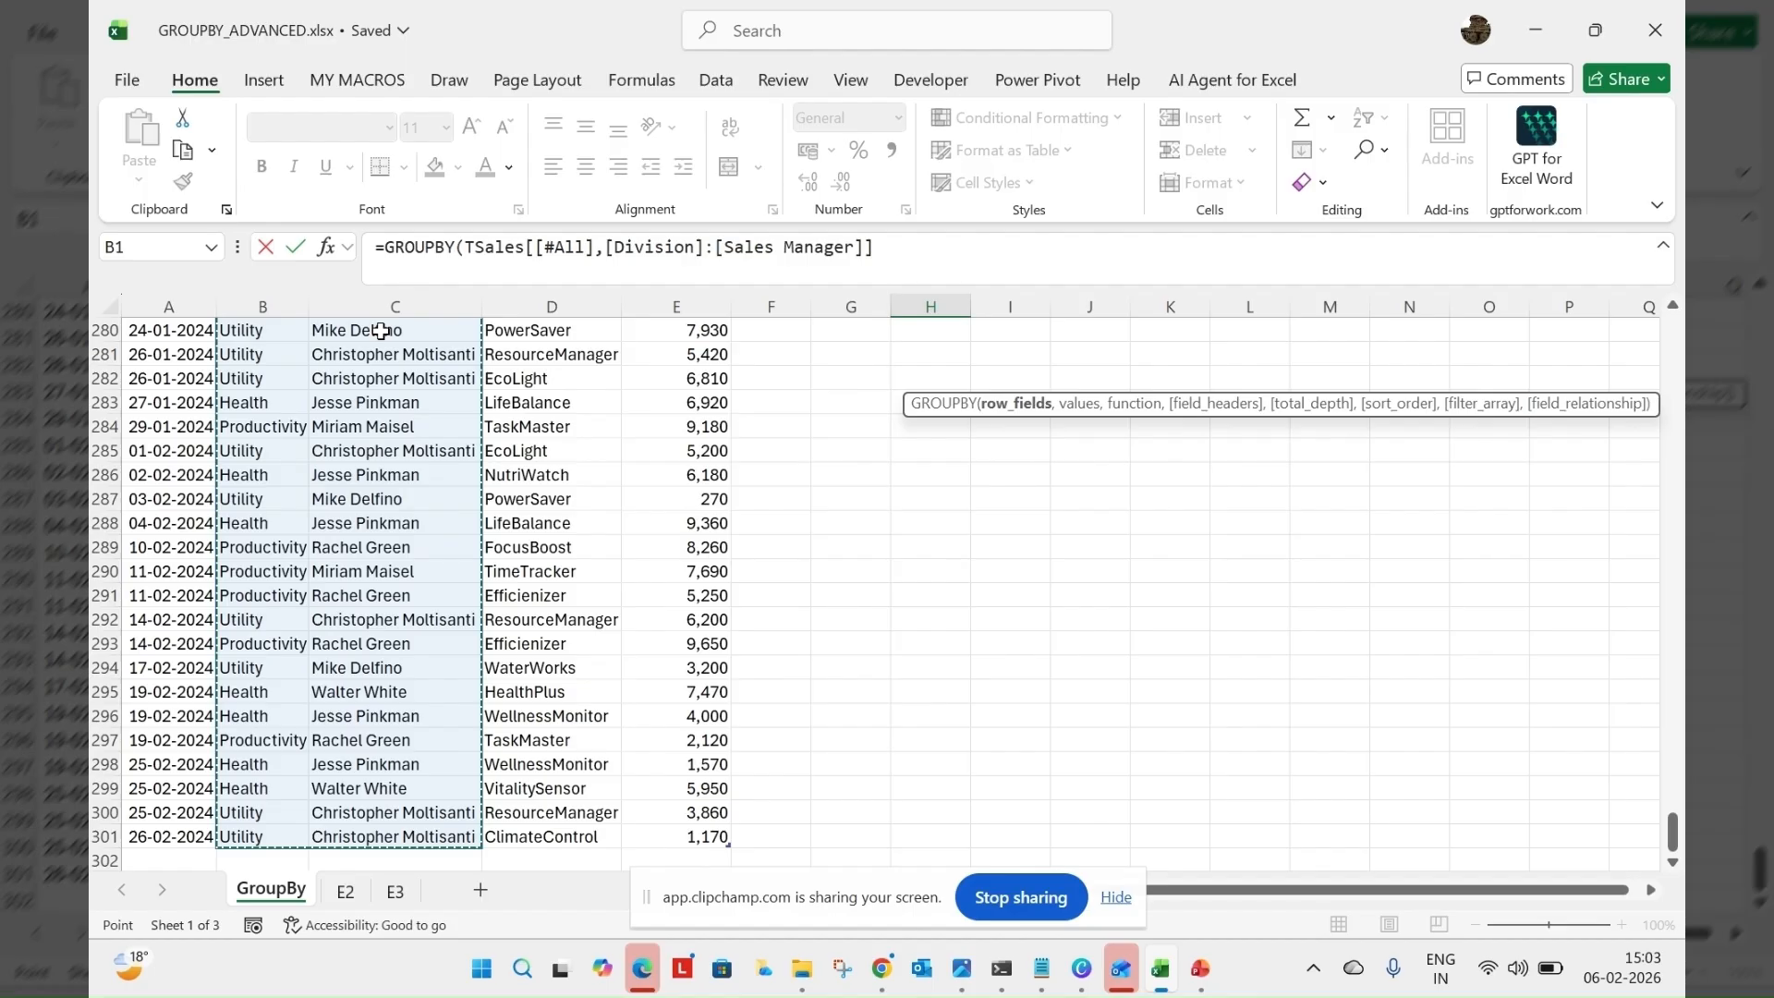
text(,)
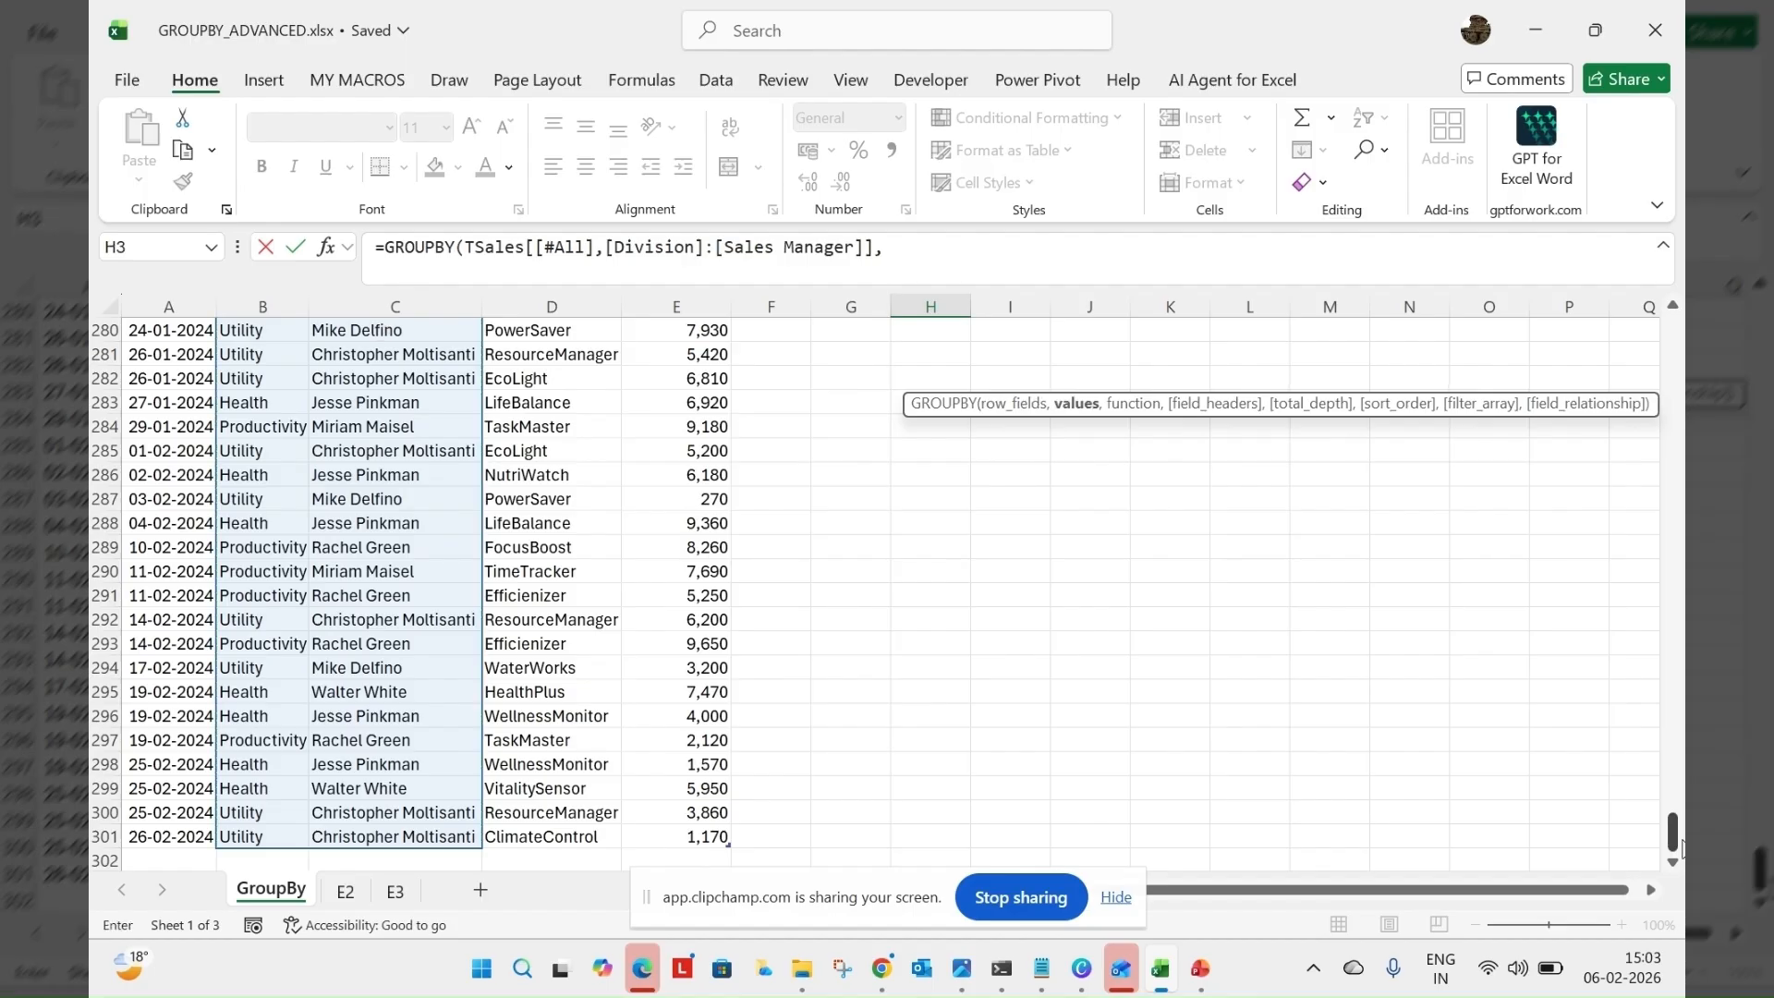
Supply the entire Sales column of TSales, including its header, as the values argument of the GROUPBY formula
drag(1681, 848, 1683, 321)
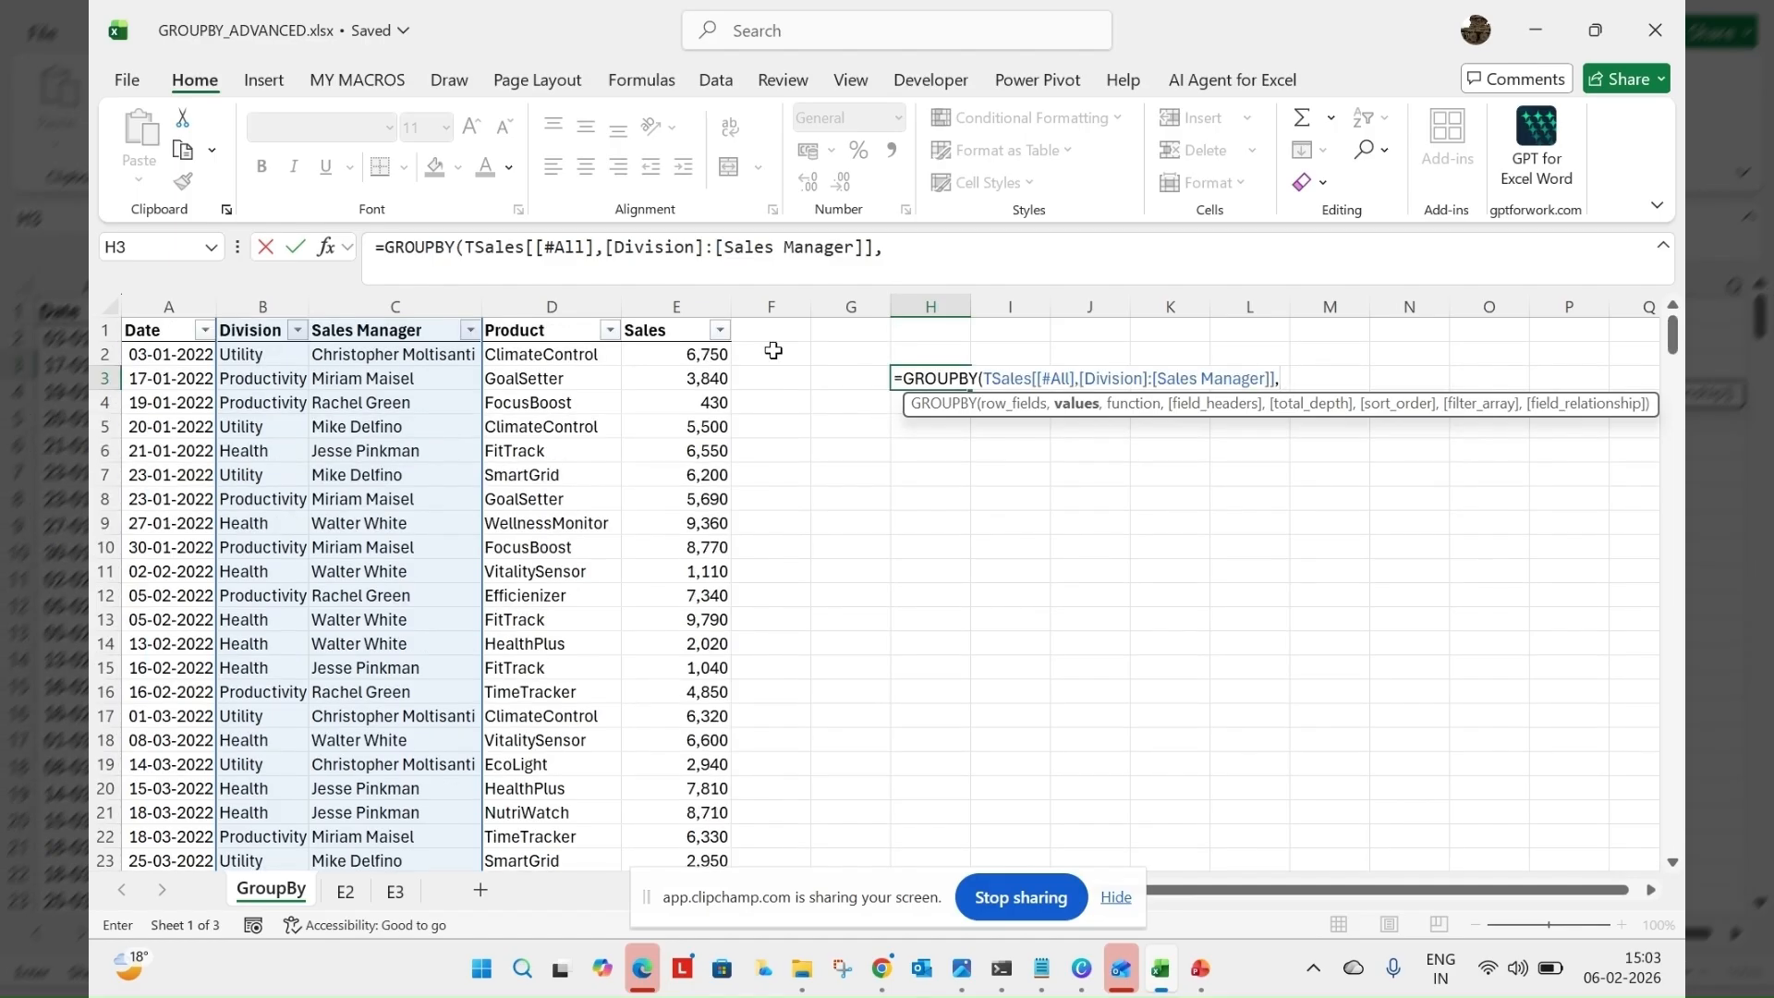
click(662, 328)
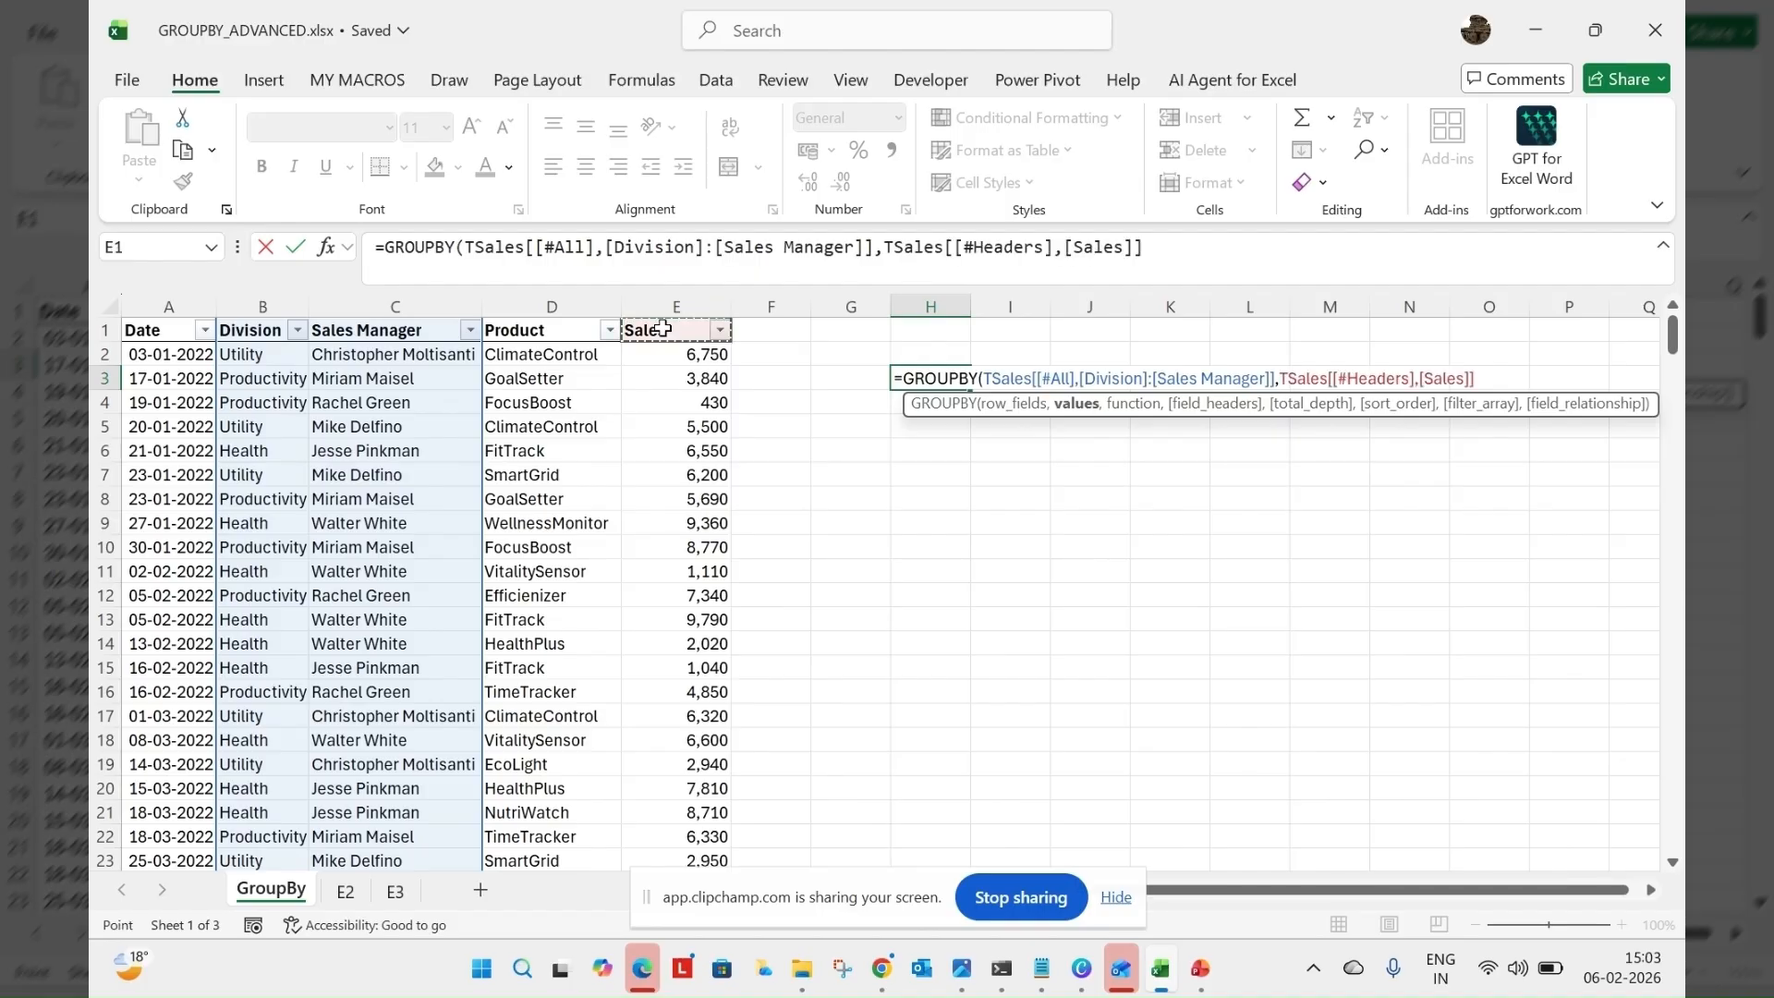
key(ctrl+shift+Down)
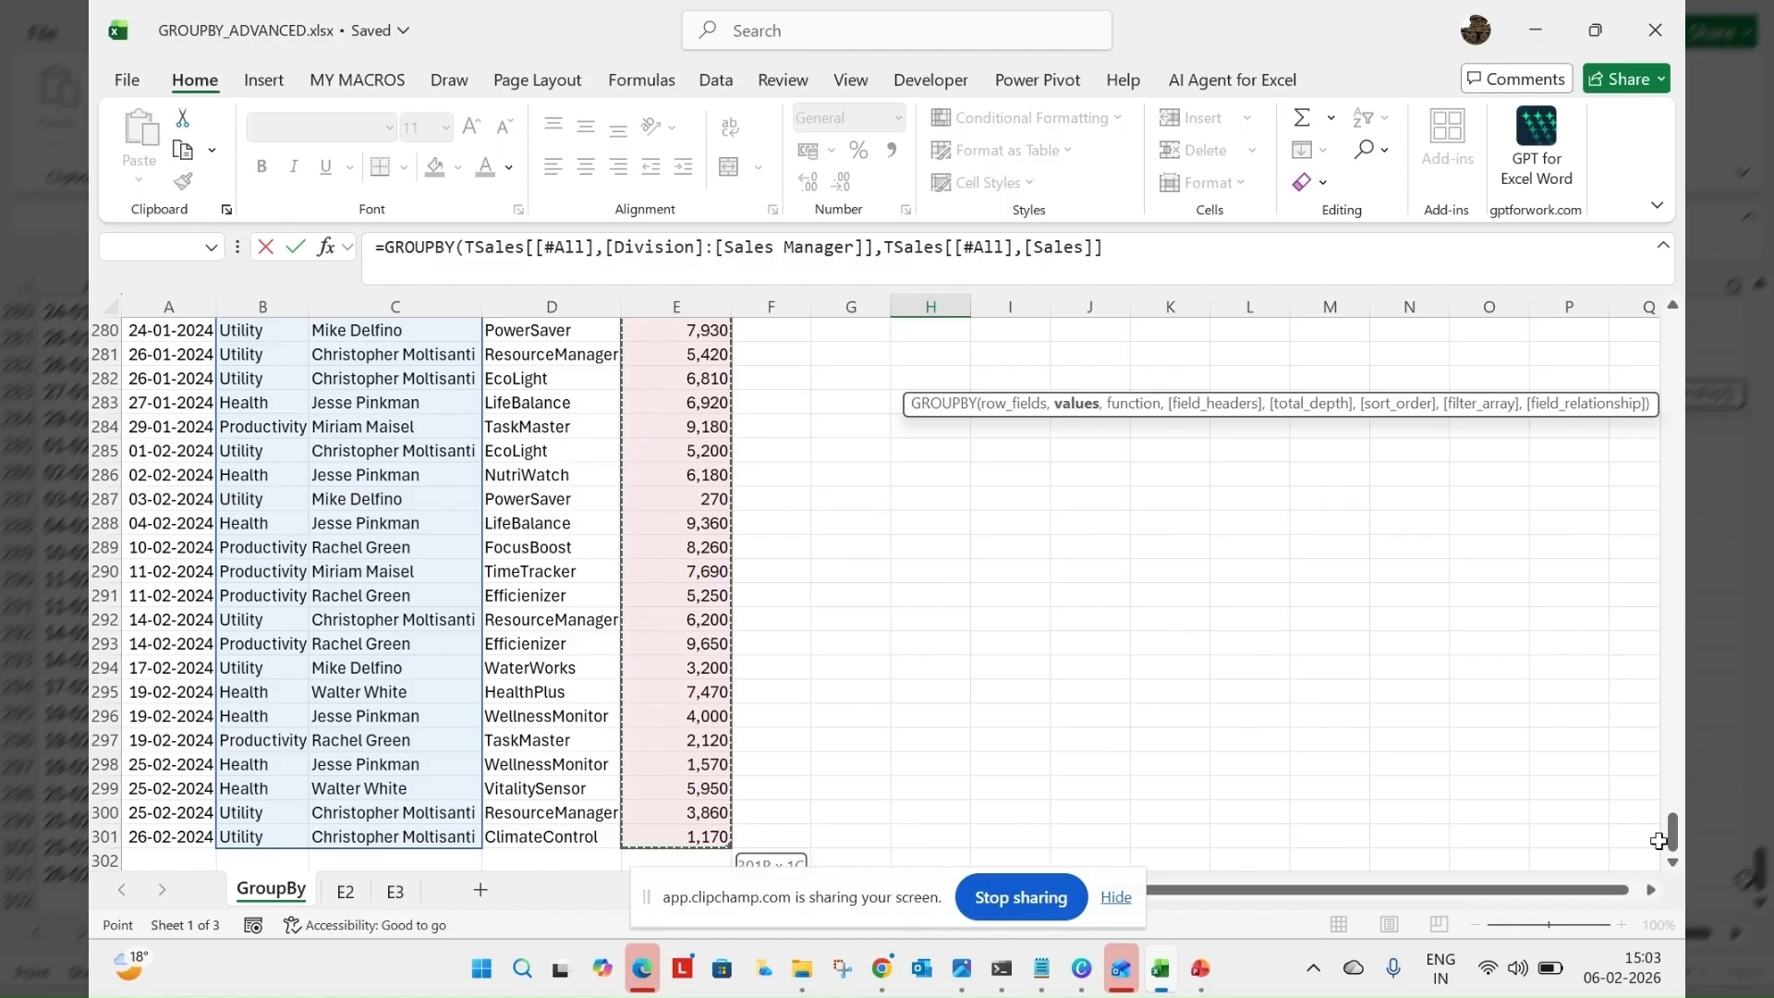
drag(1672, 838, 1683, 279)
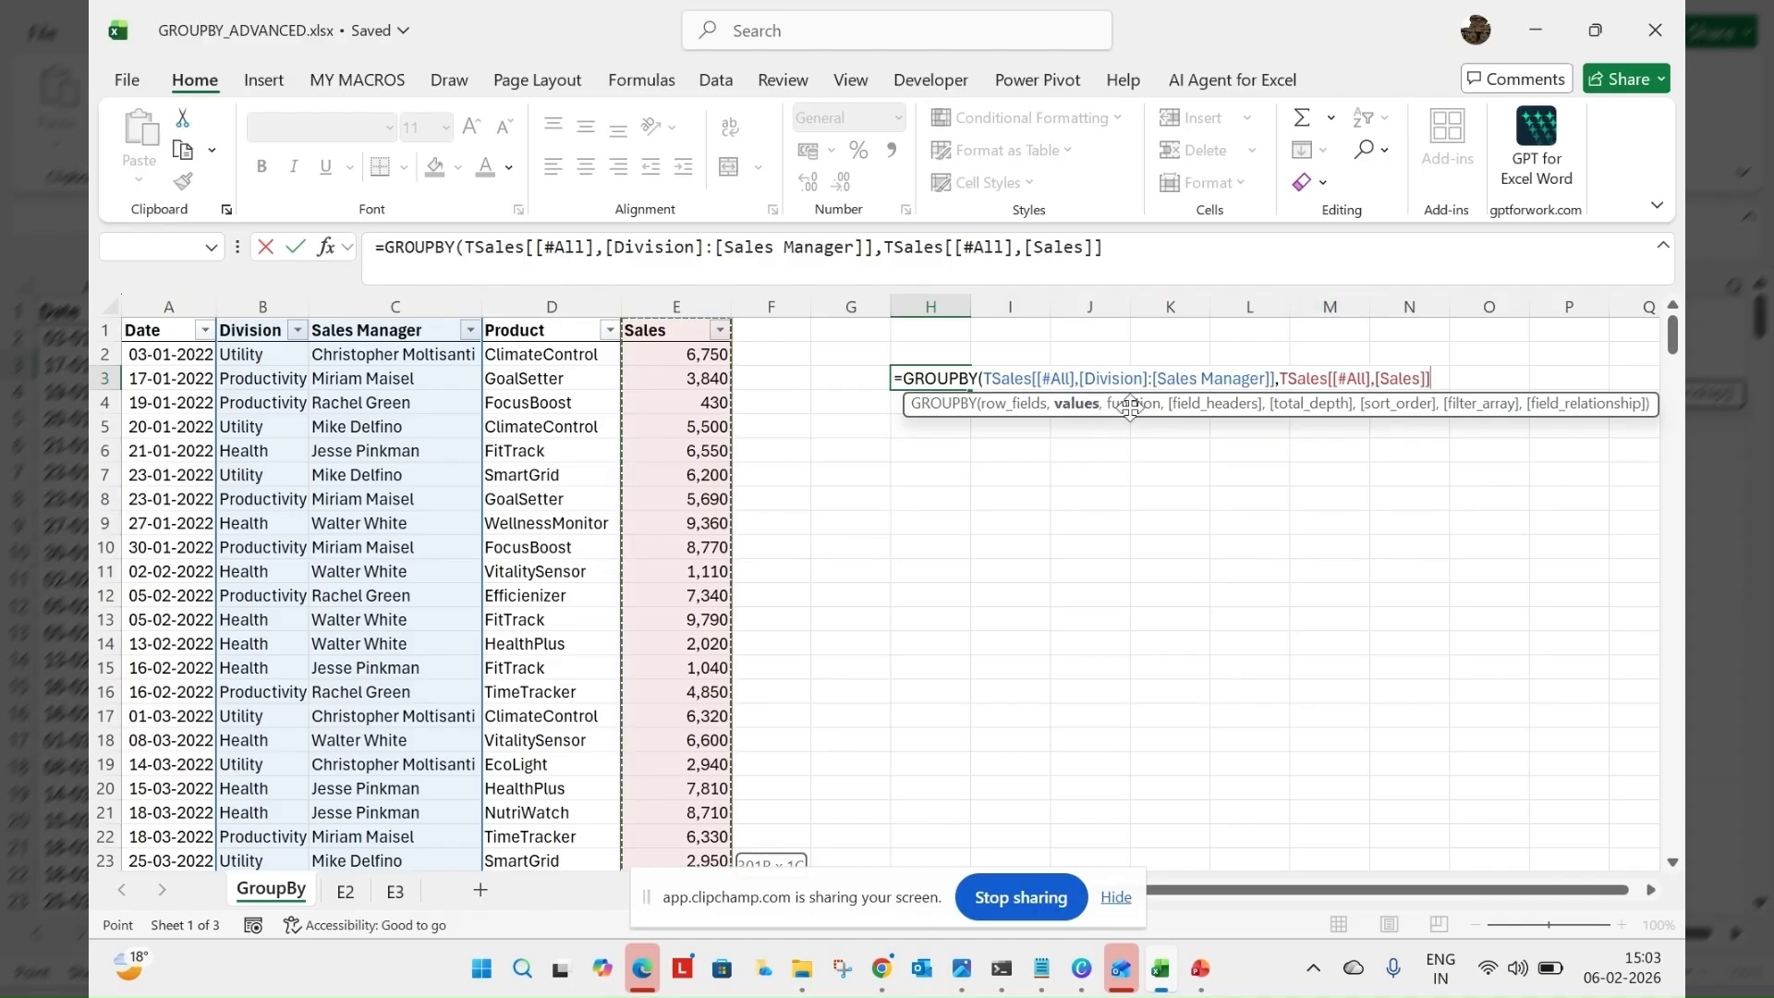
text(,)
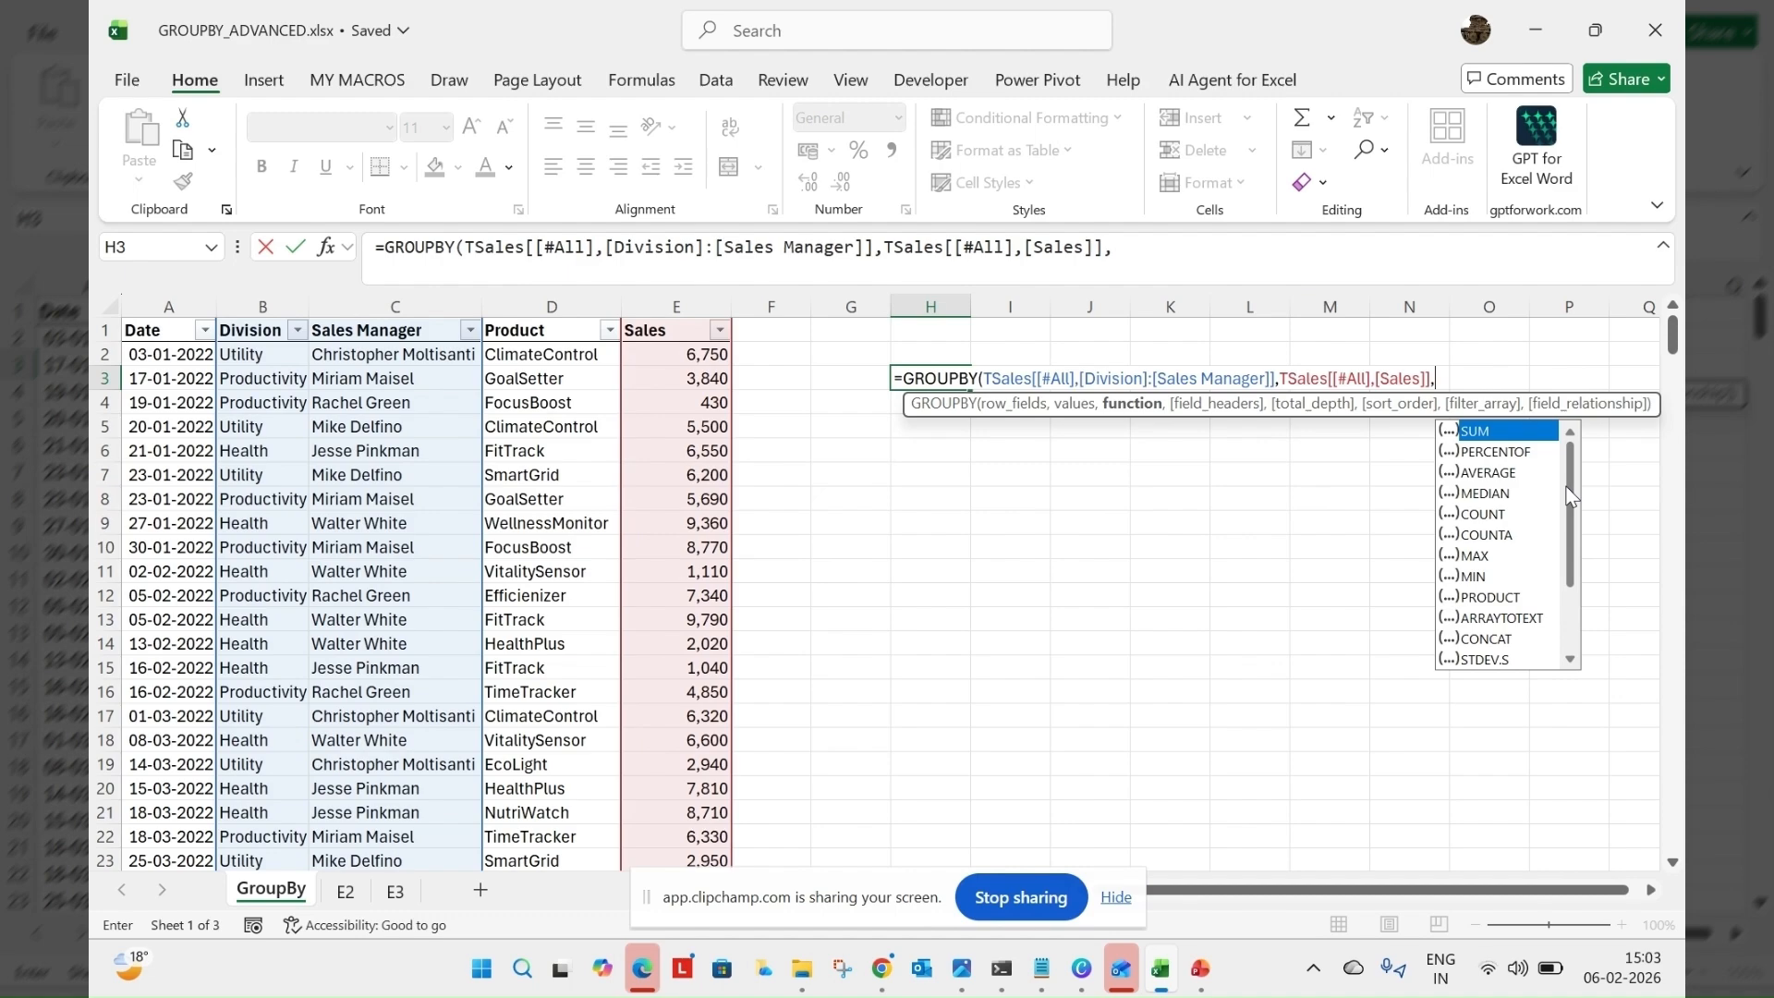
Review the available aggregation functions, choose SUM as the function argument, and complete the GROUPBY formula
drag(1567, 496, 1576, 600)
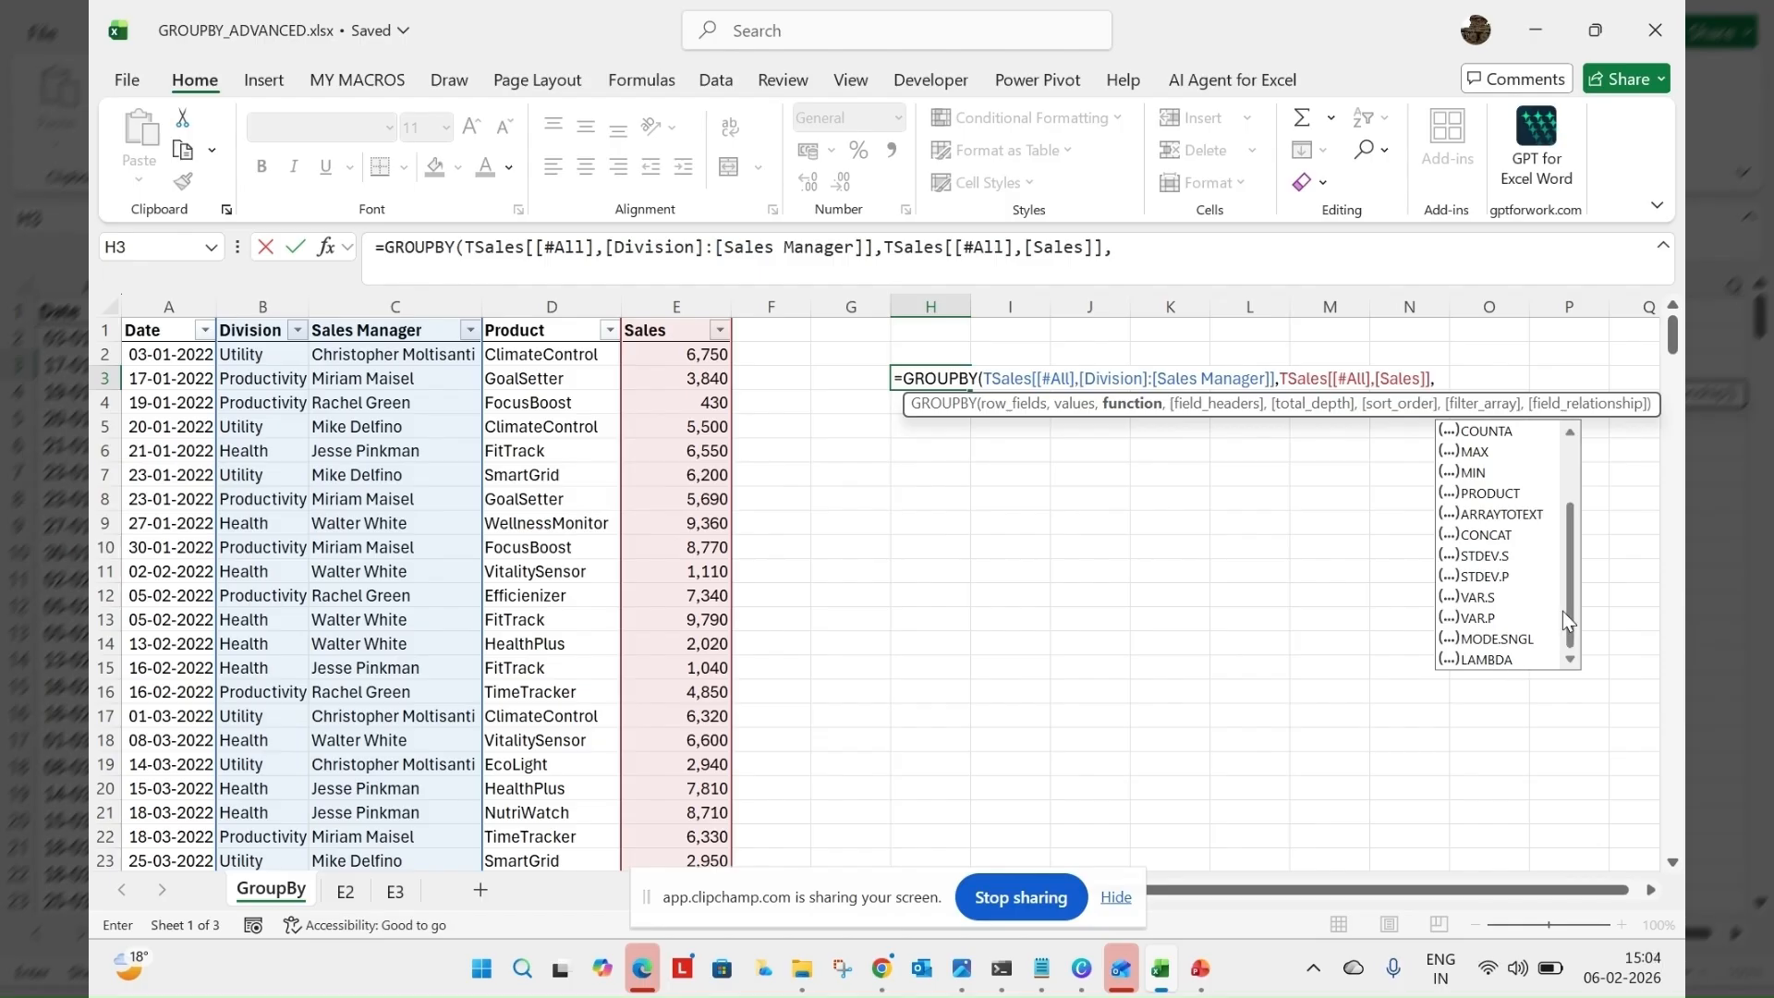
drag(1568, 617, 1576, 511)
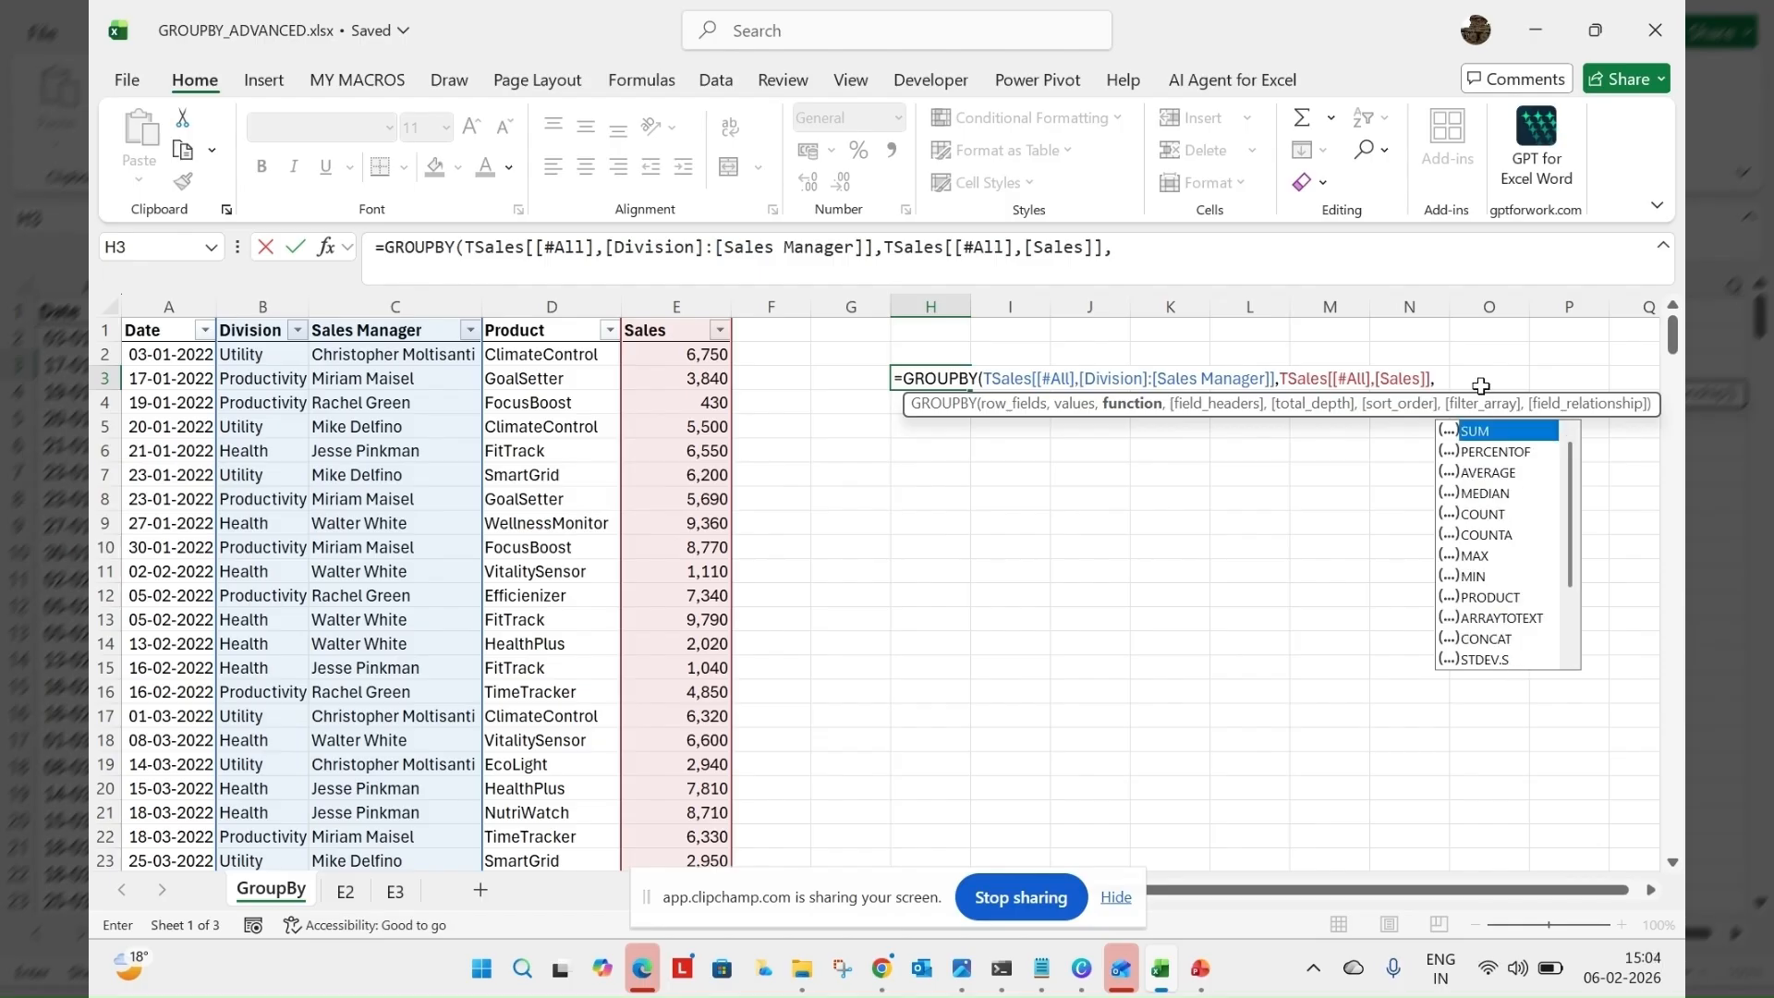
text(sum)
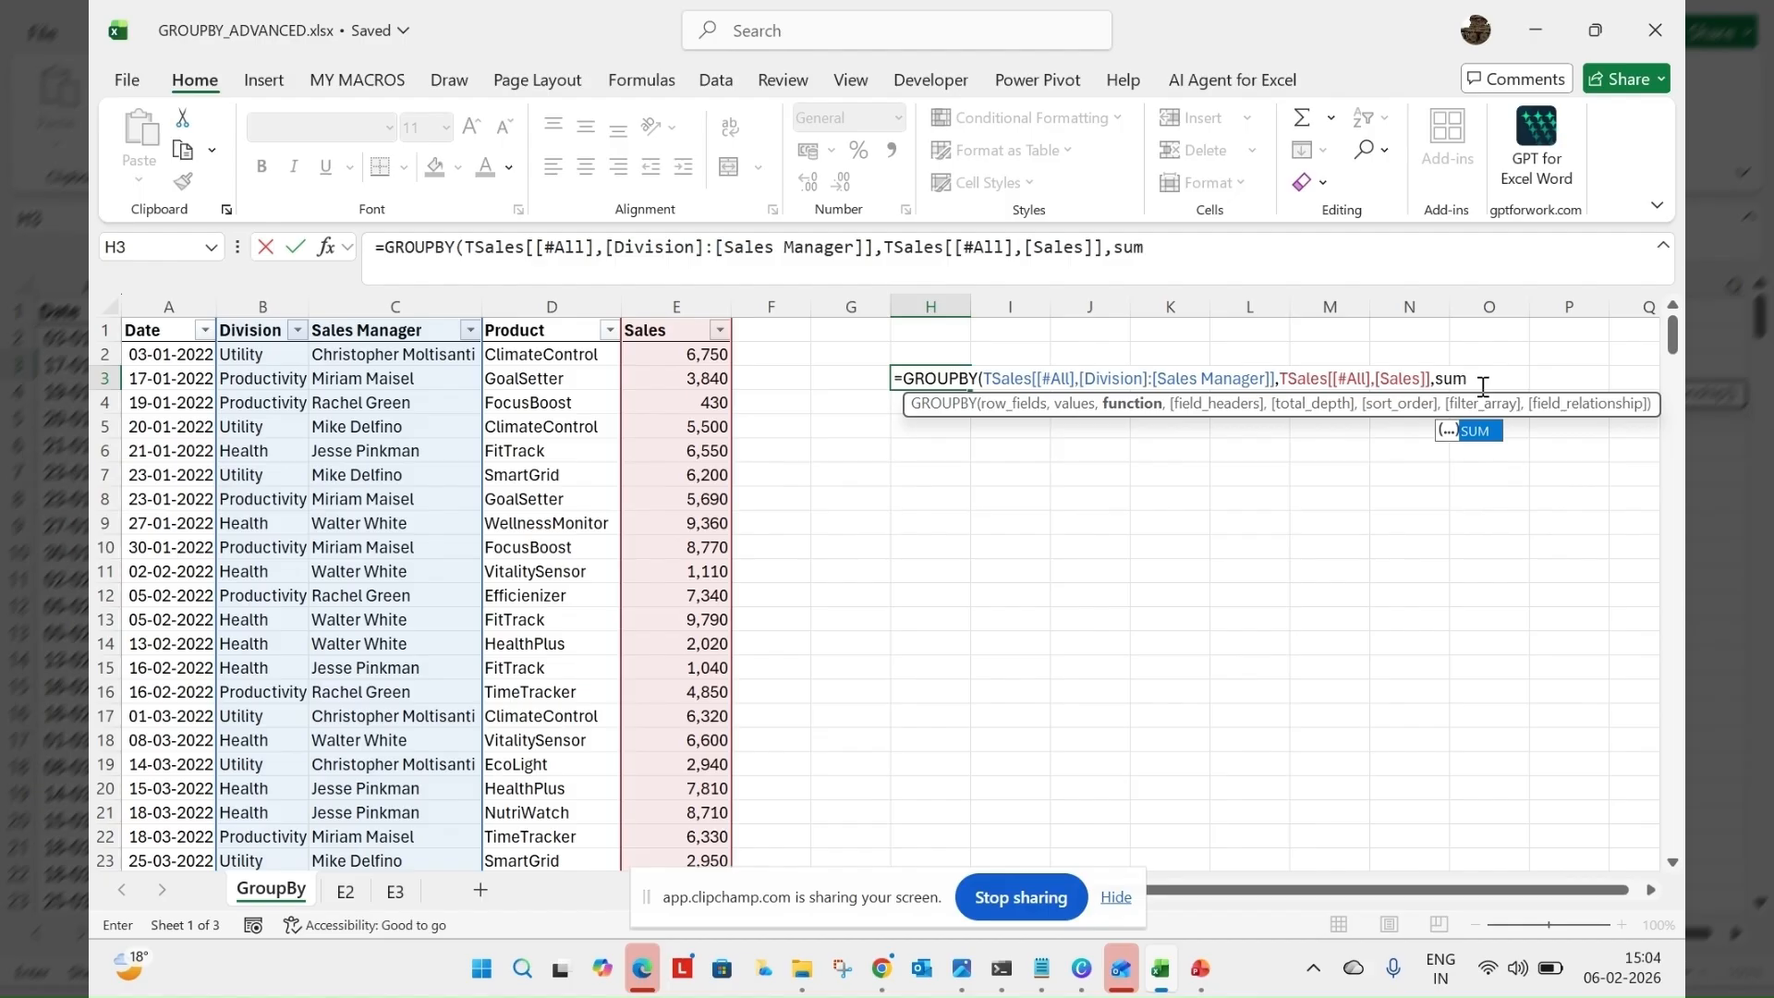
text())
key(Return)
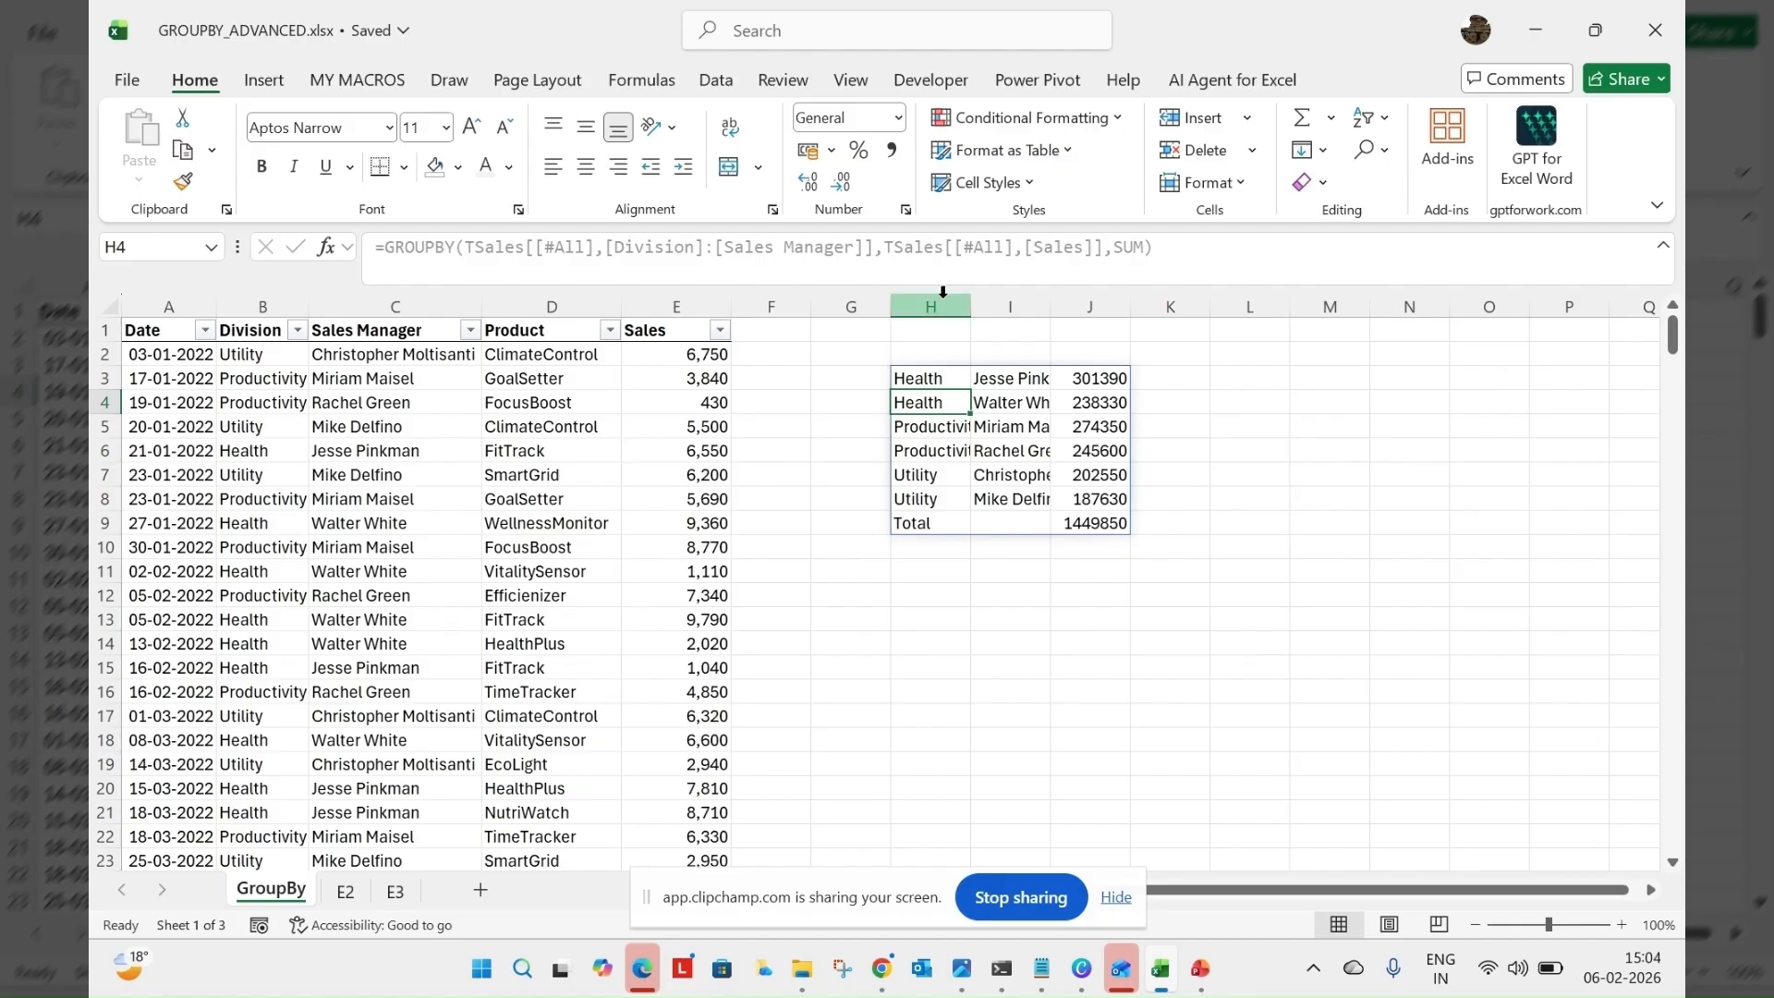
Widen columns H through J equally to make the grouped results readable, and save the workbook
drag(943, 292, 1130, 302)
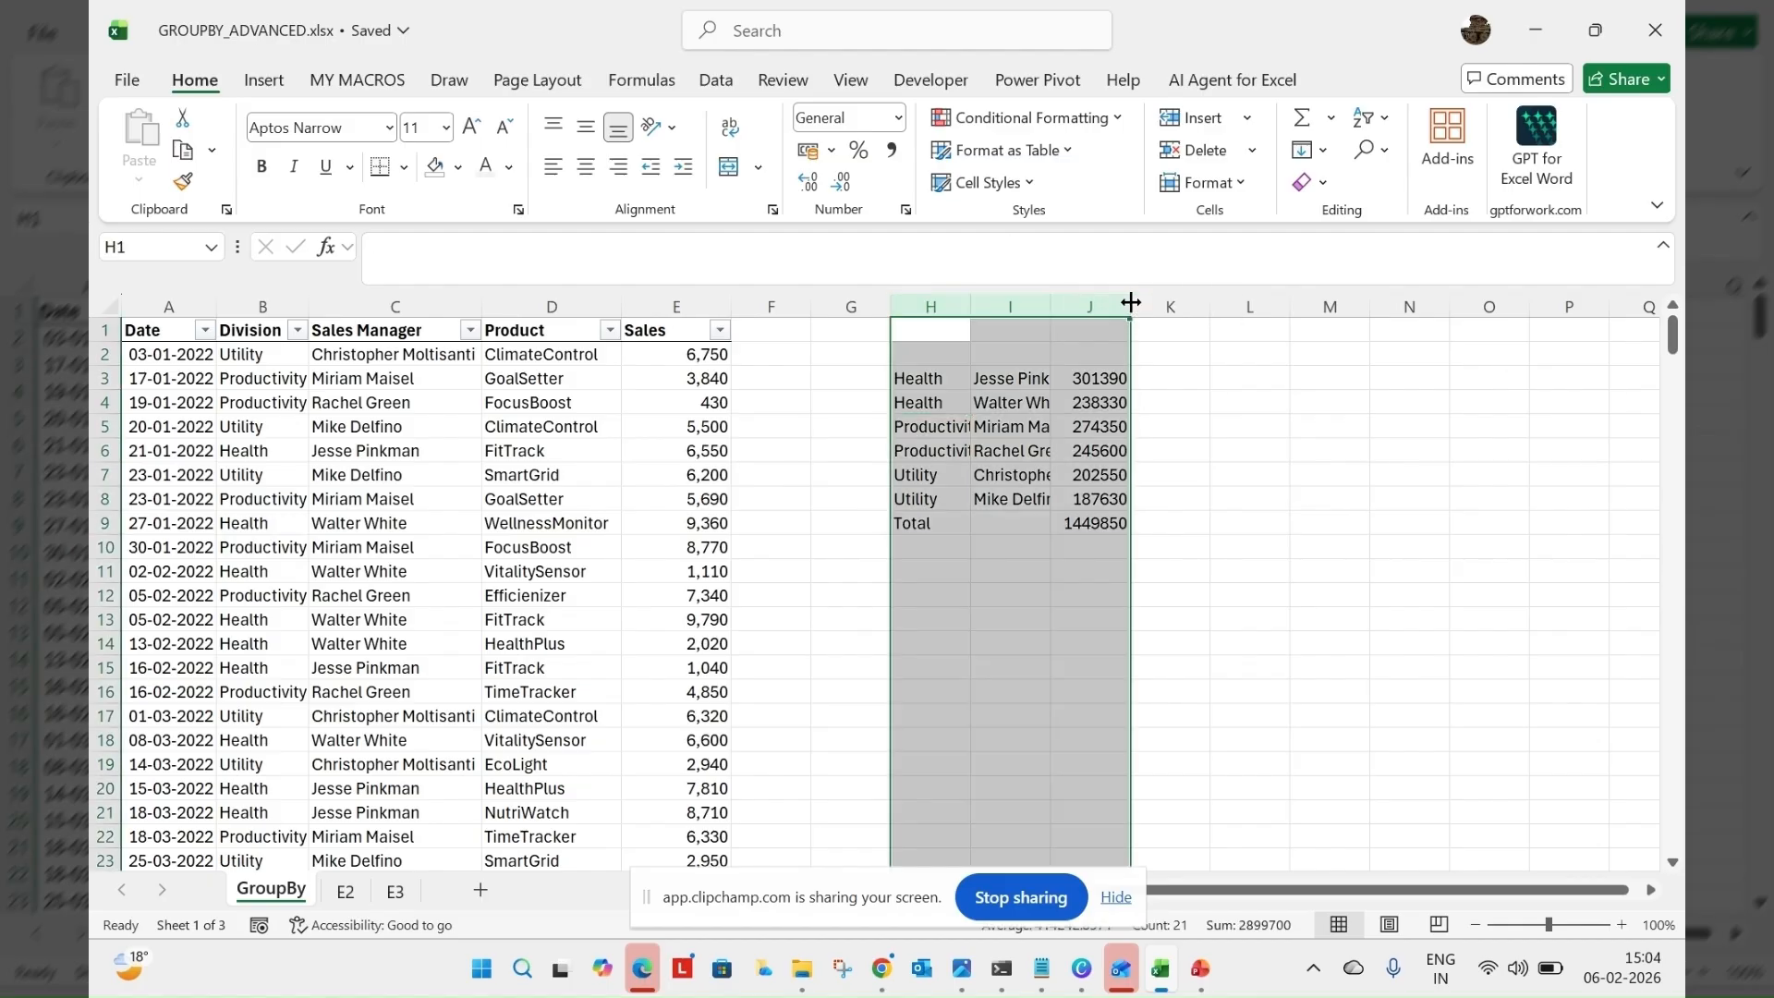
double_click(1130, 303)
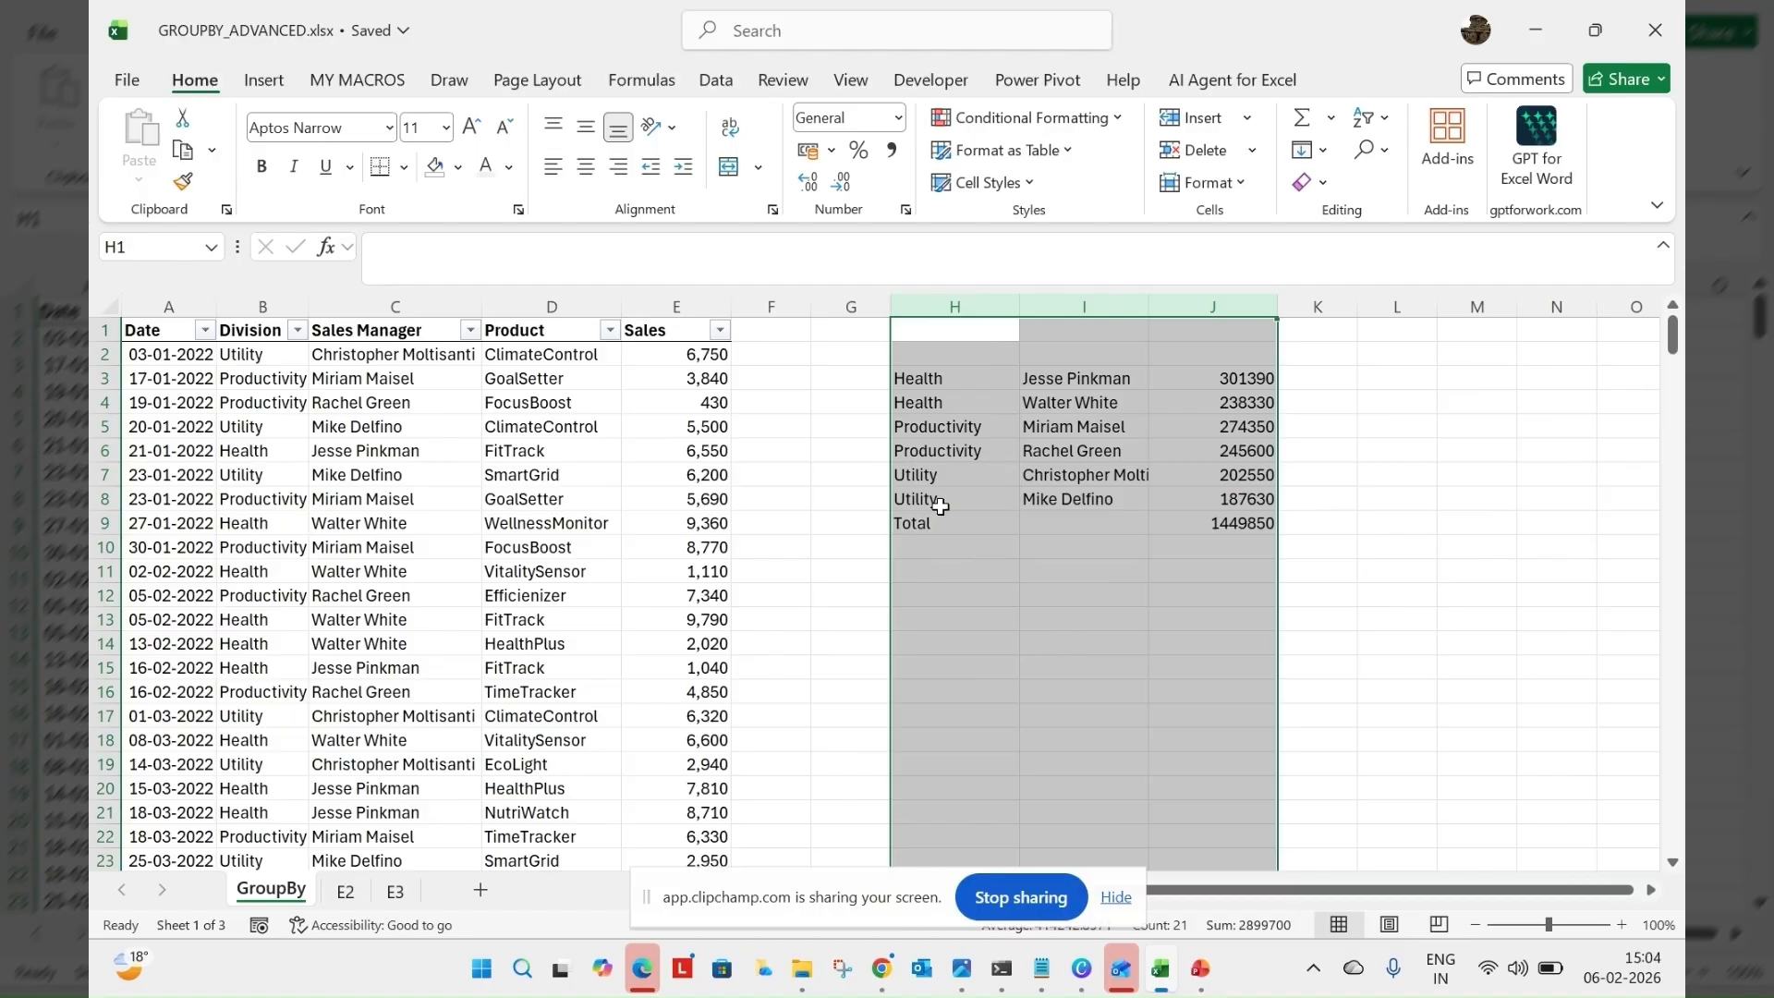
click(944, 378)
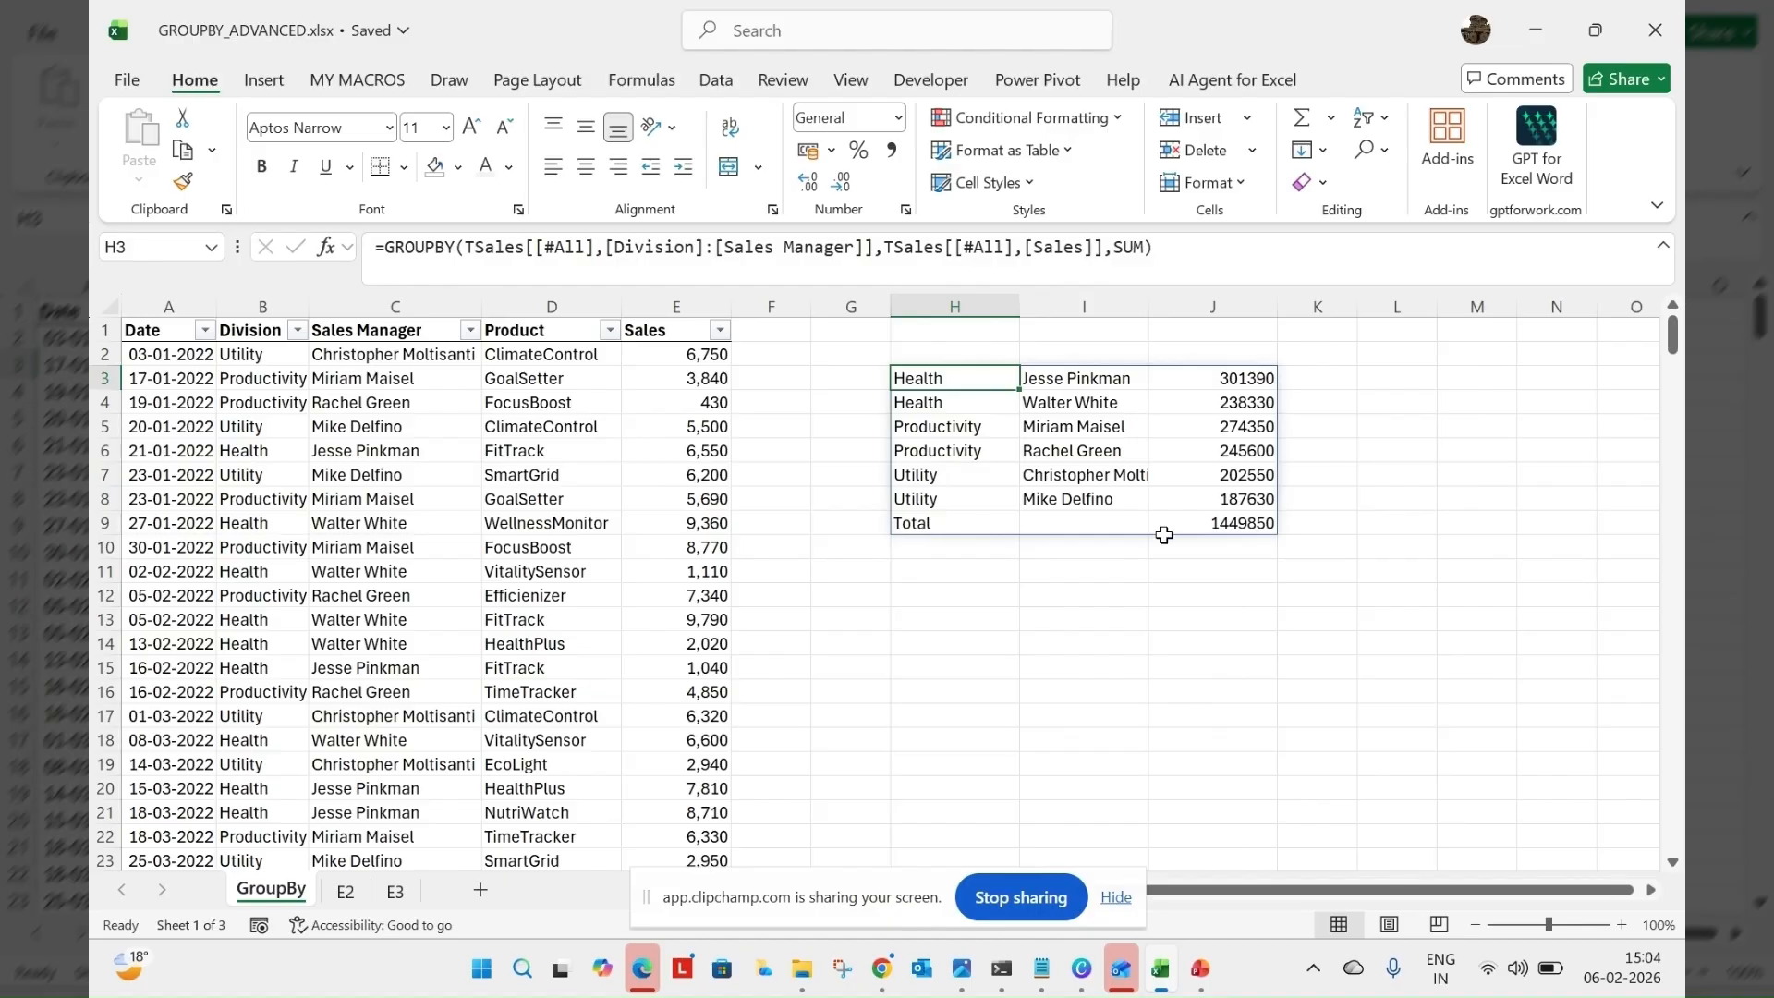
key(ctrl+s)
click(939, 354)
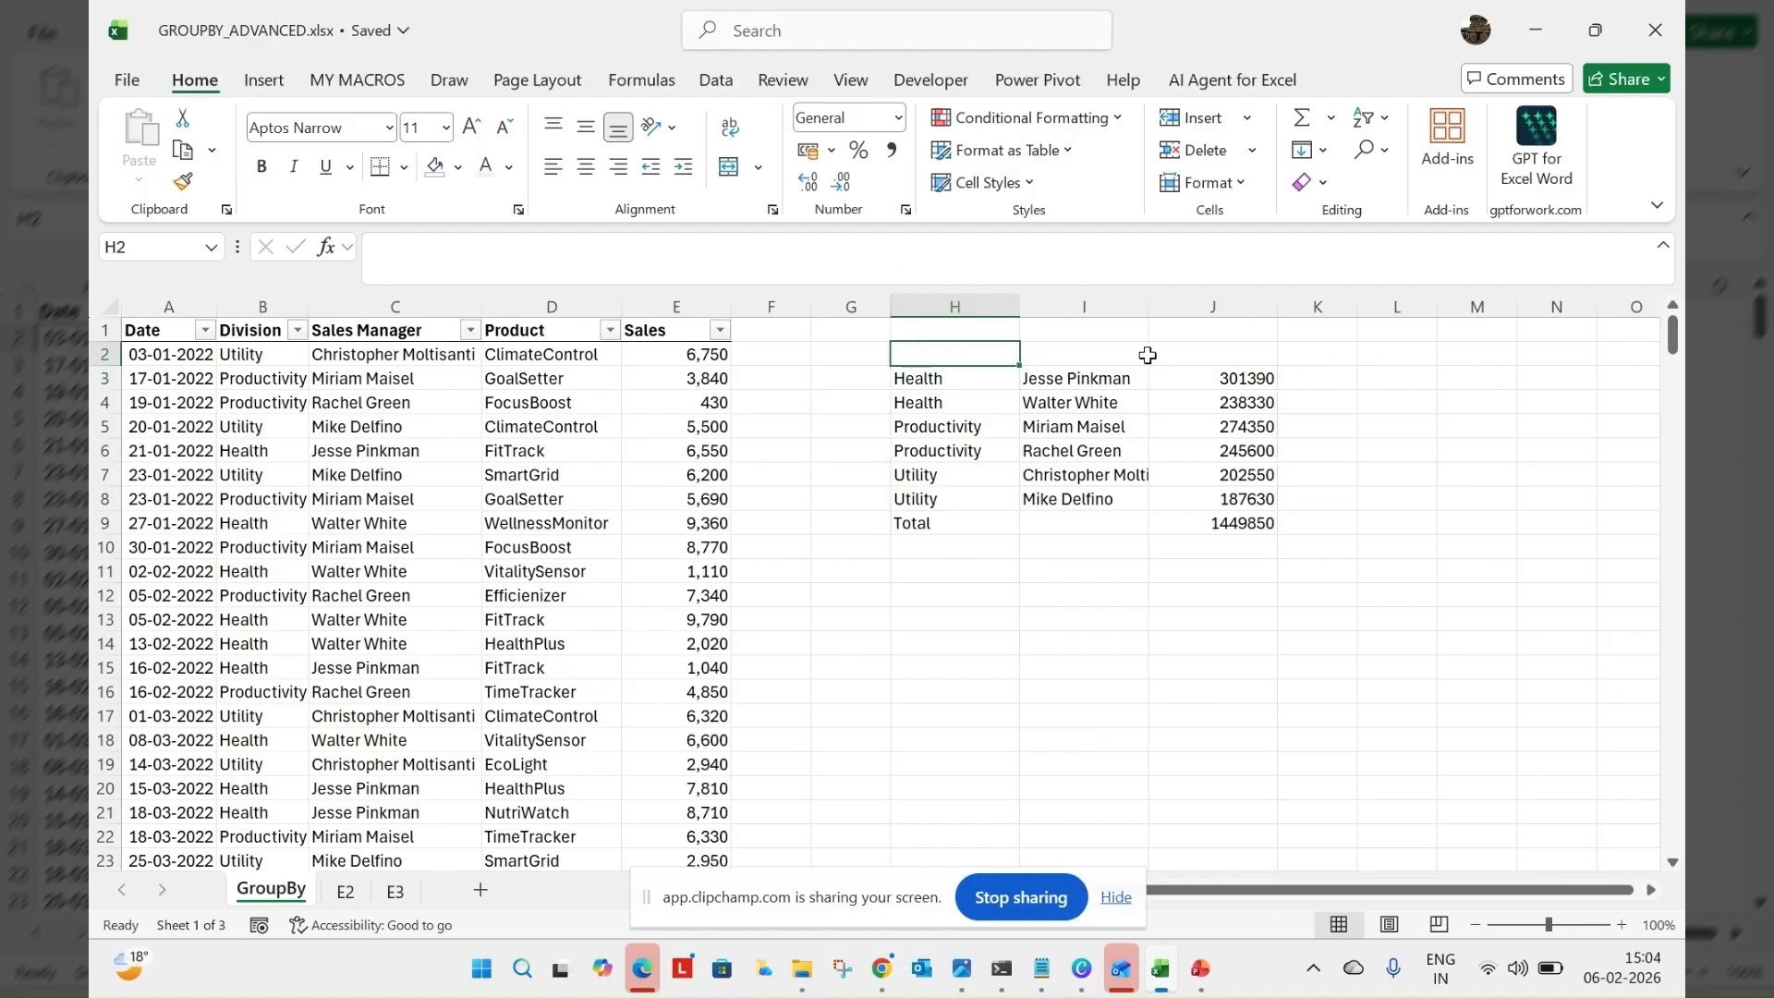
Add the field_headers argument 3 (Yes and show) to the GROUPBY formula in H3
click(953, 379)
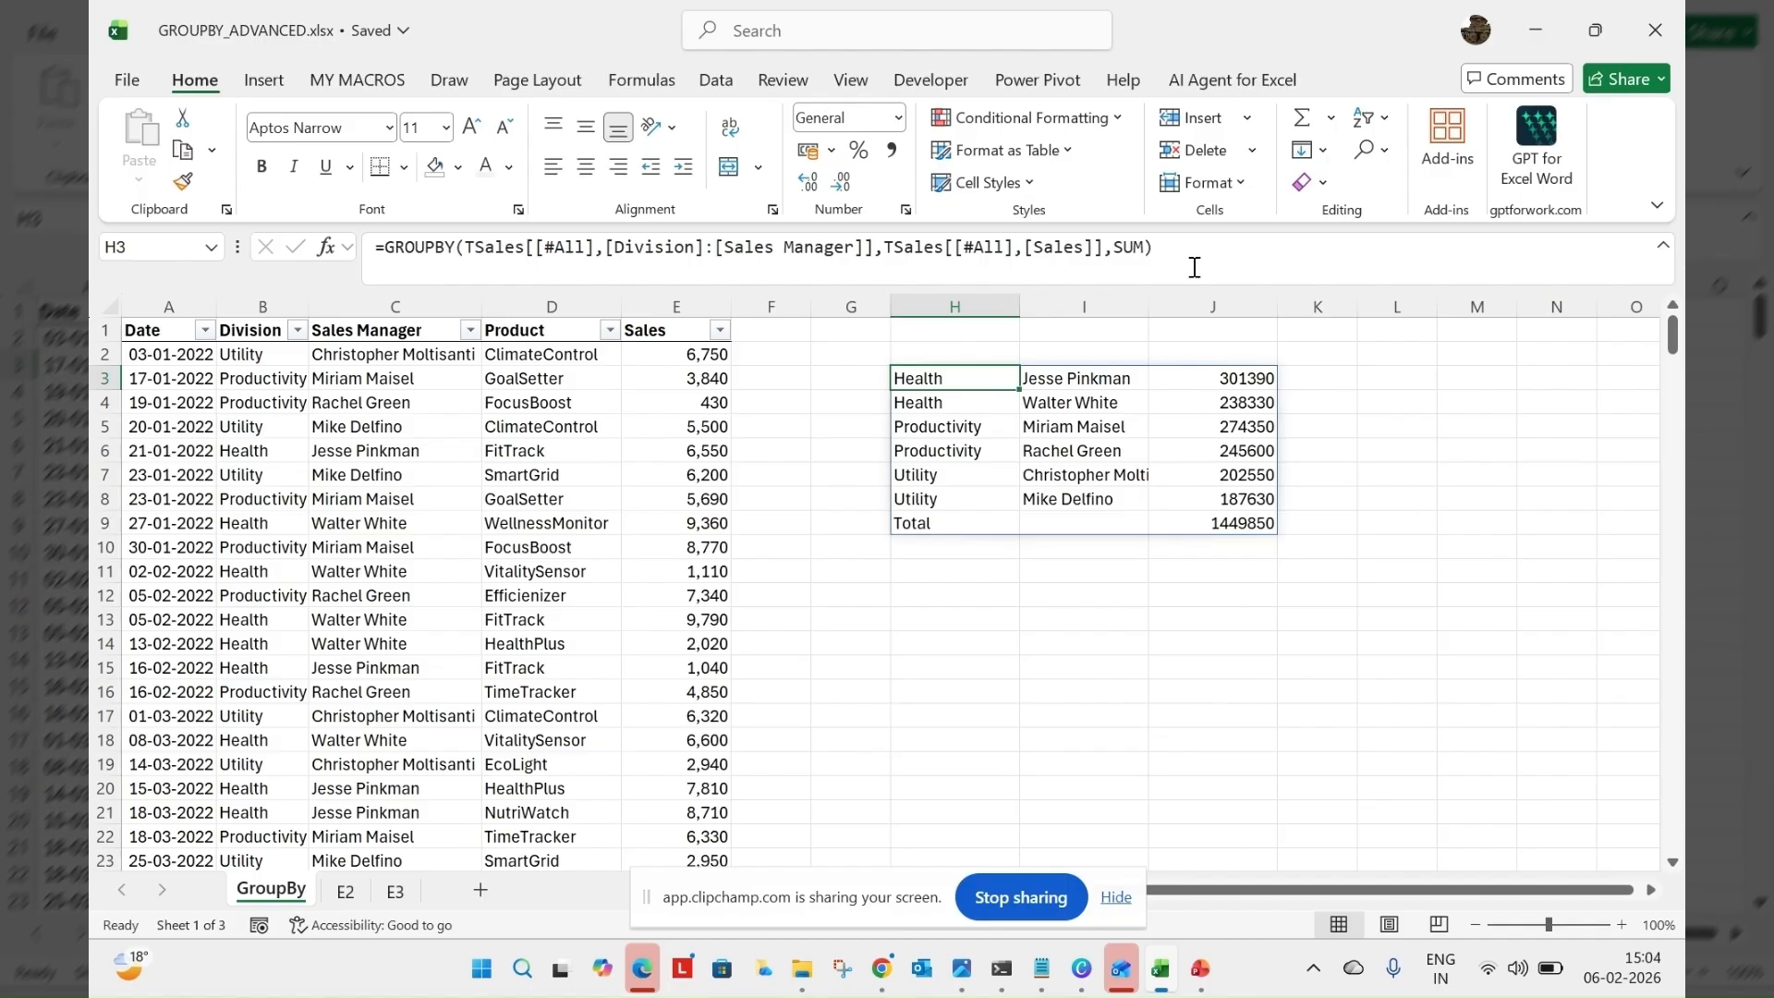
click(1153, 251)
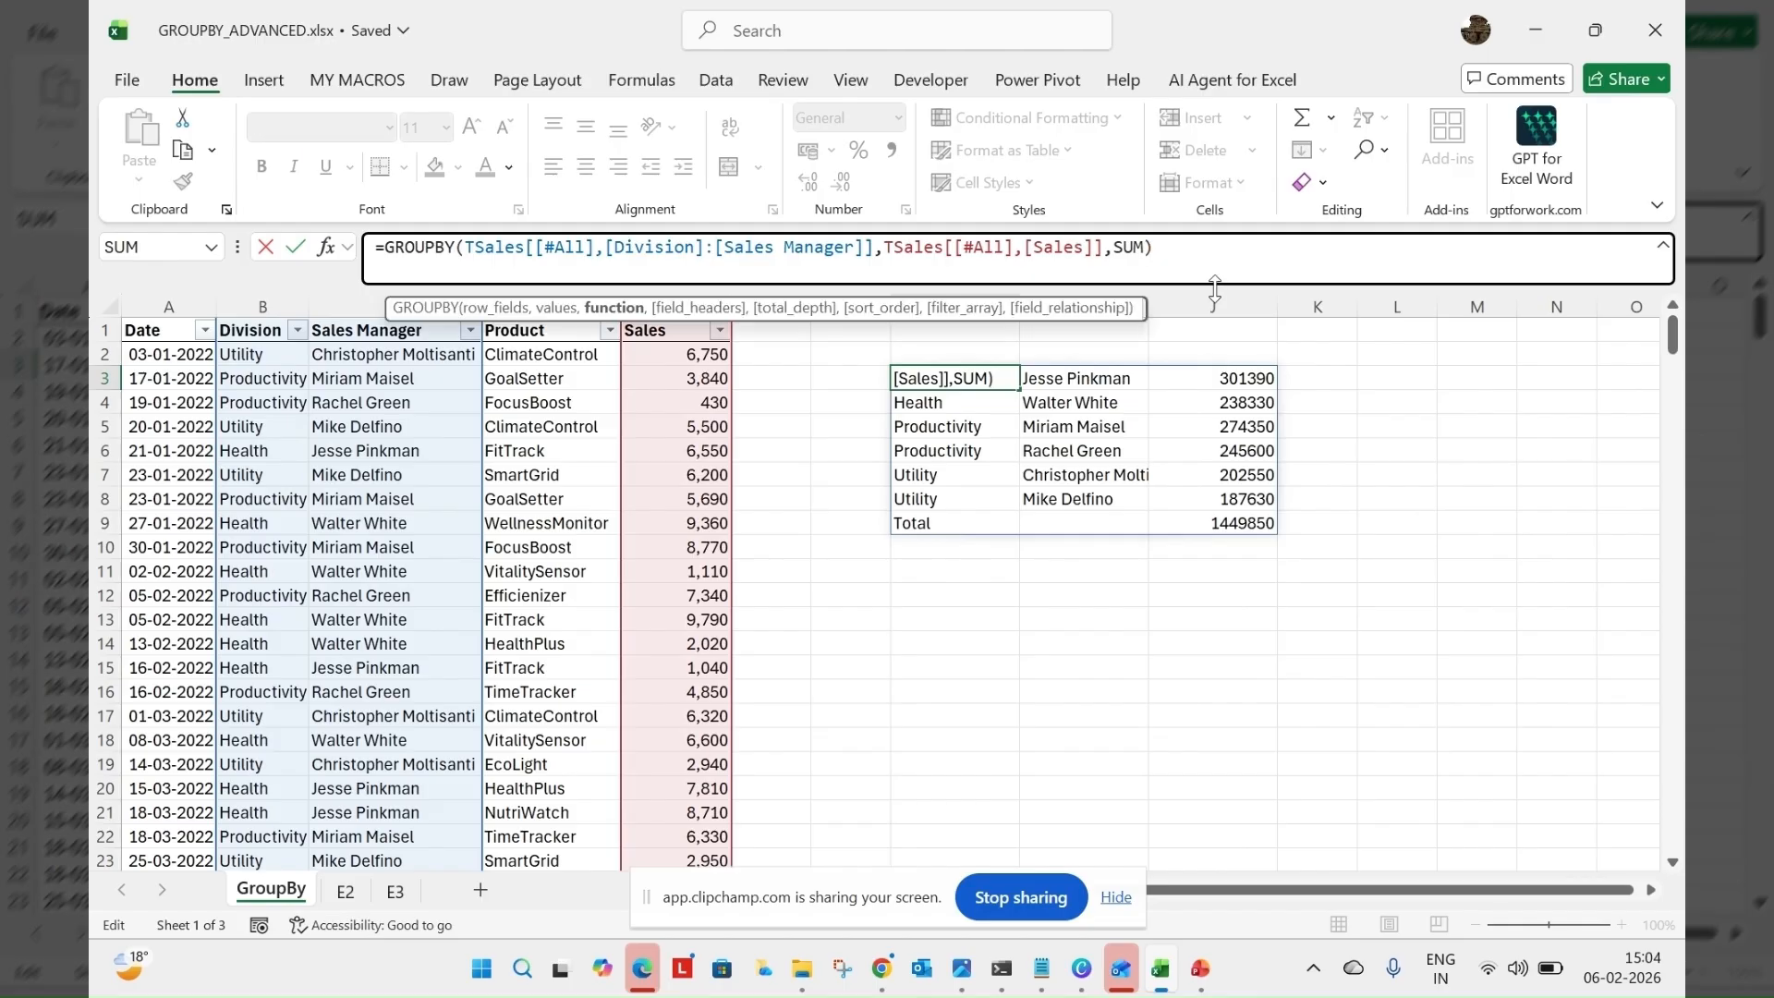
text(,)
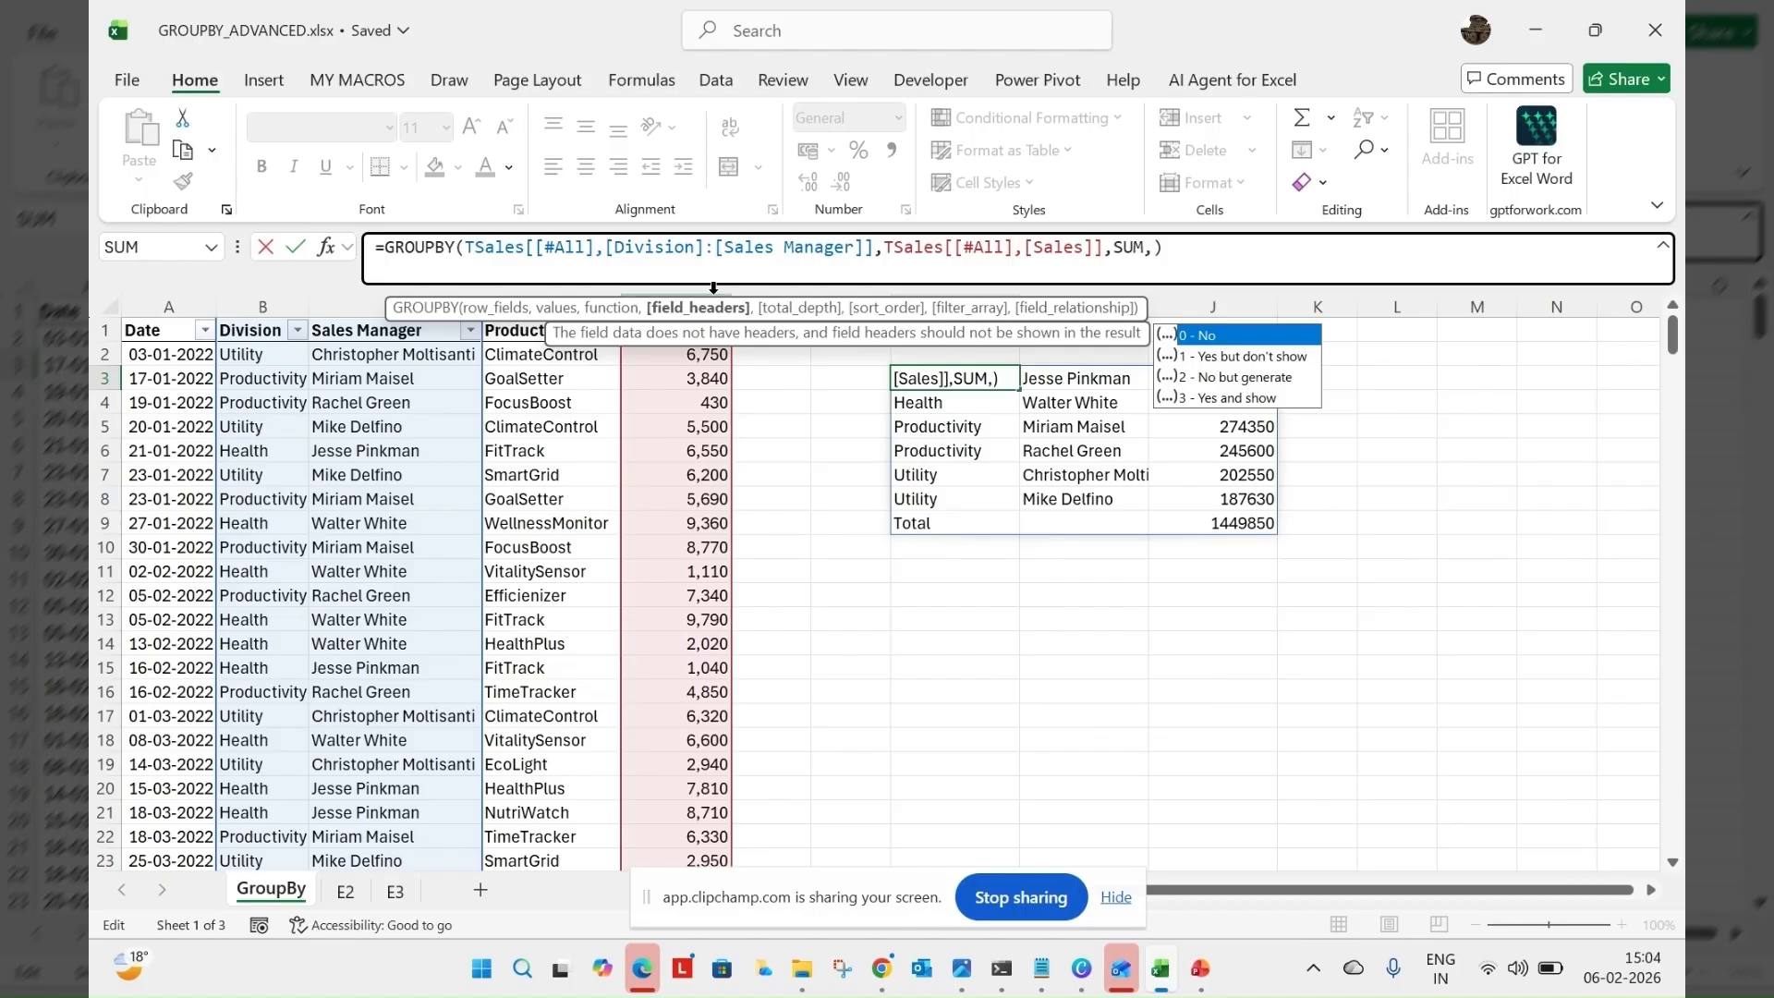
click(1241, 403)
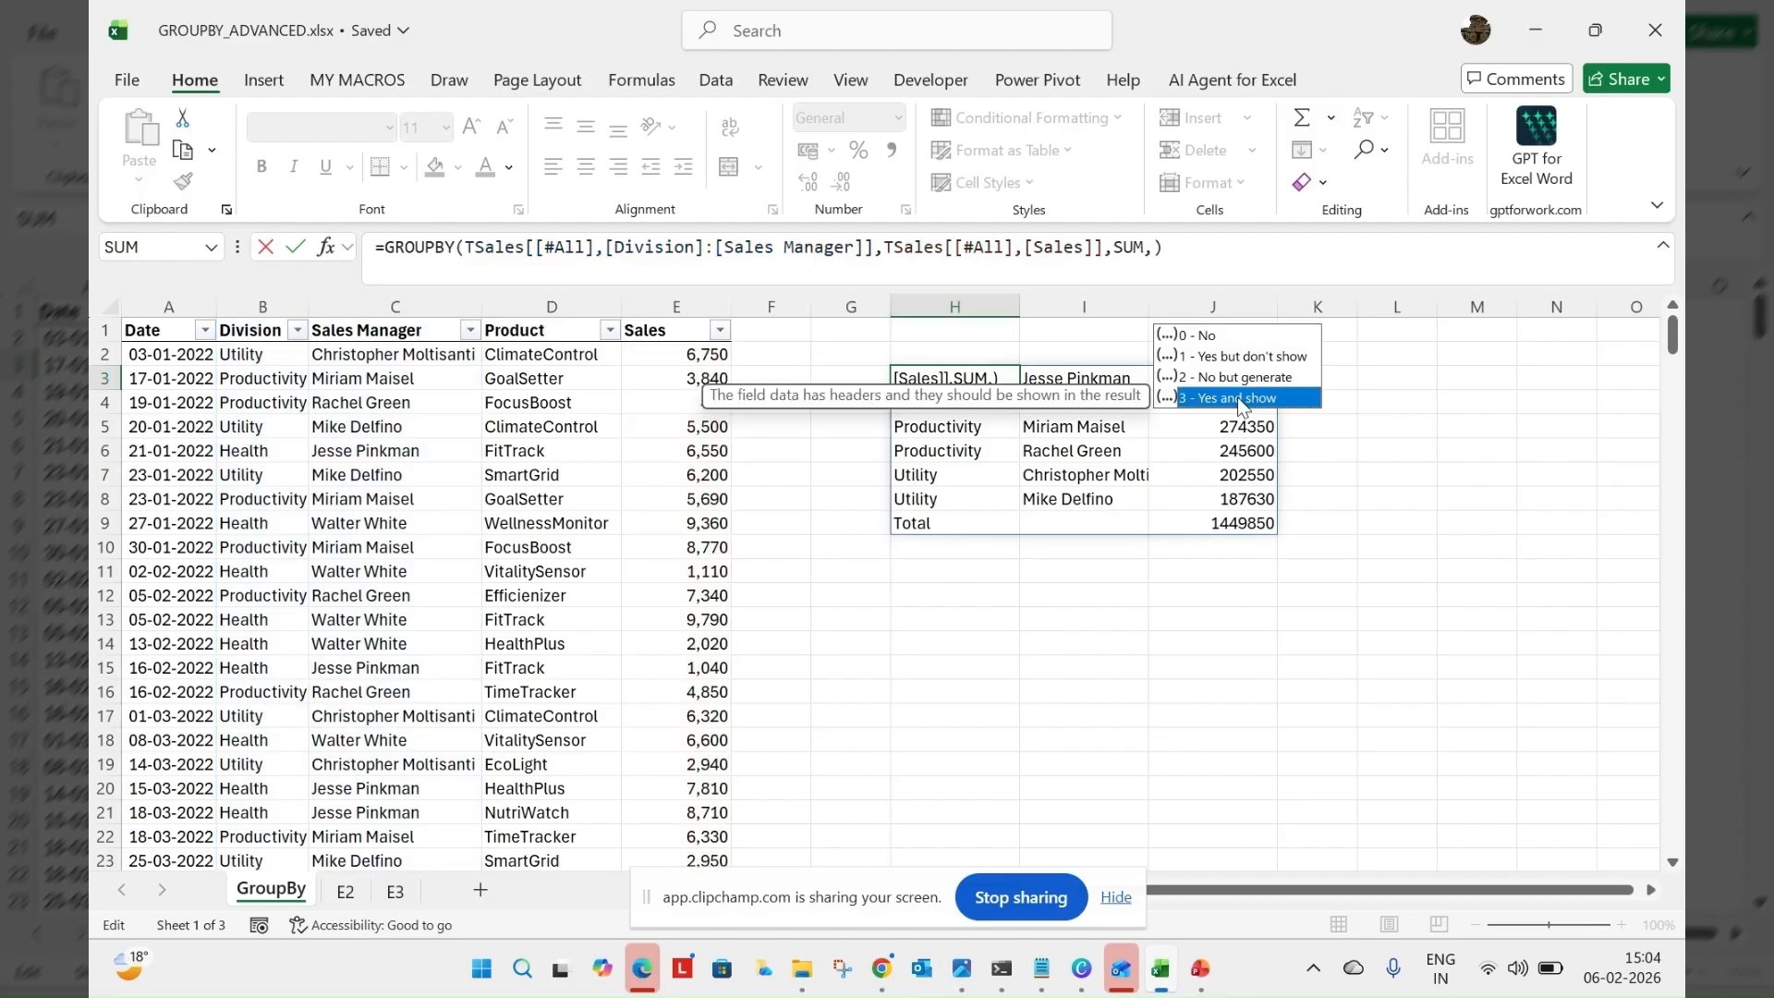
double_click(1241, 400)
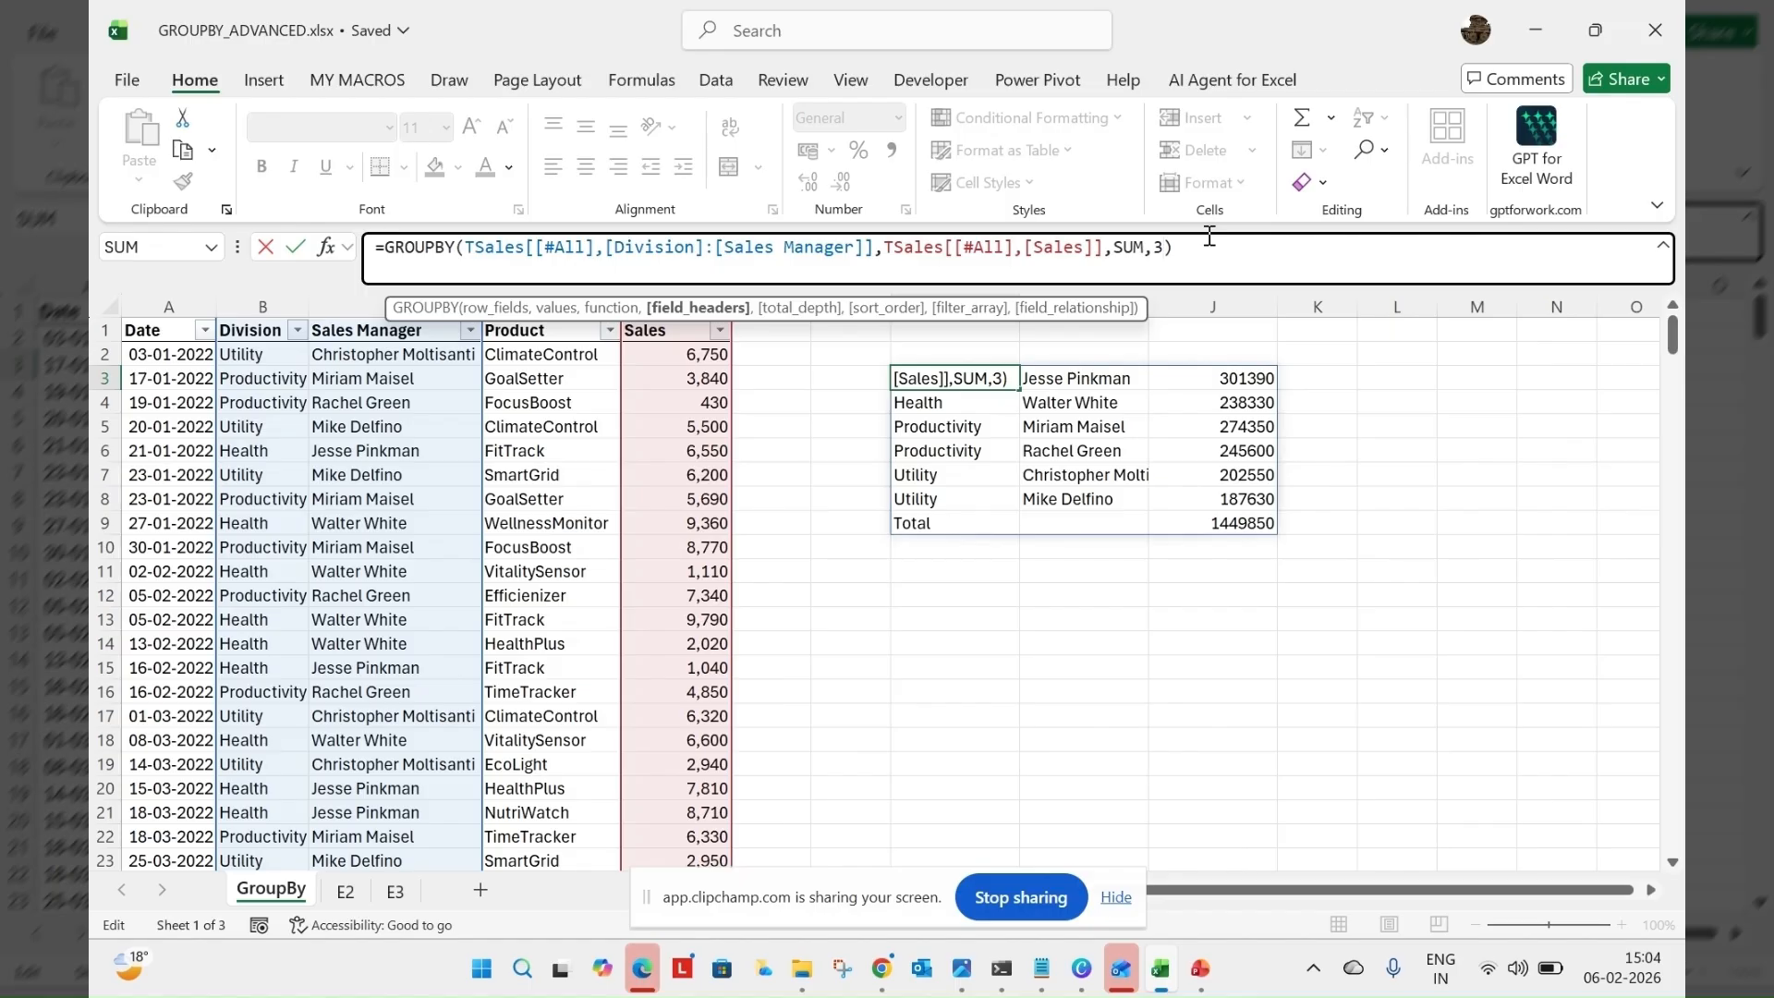
key(Return)
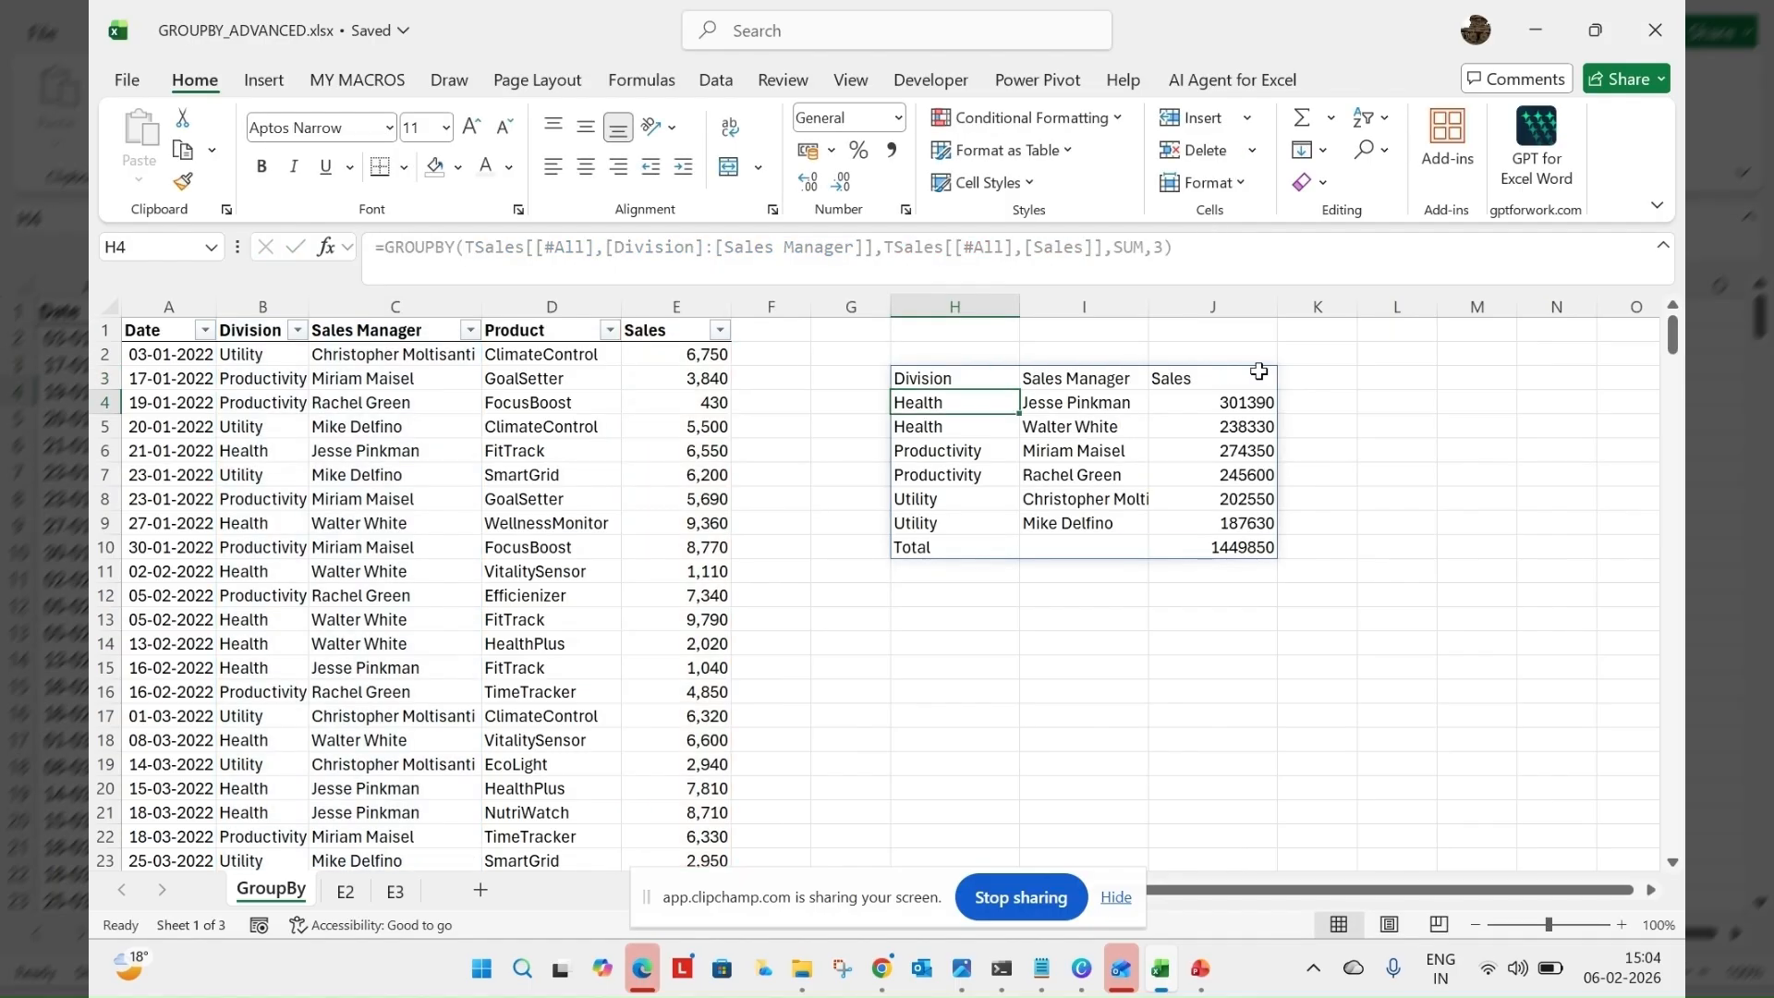
Fill the result's header cells H3:J3 with a light blue theme color
drag(1259, 370, 952, 374)
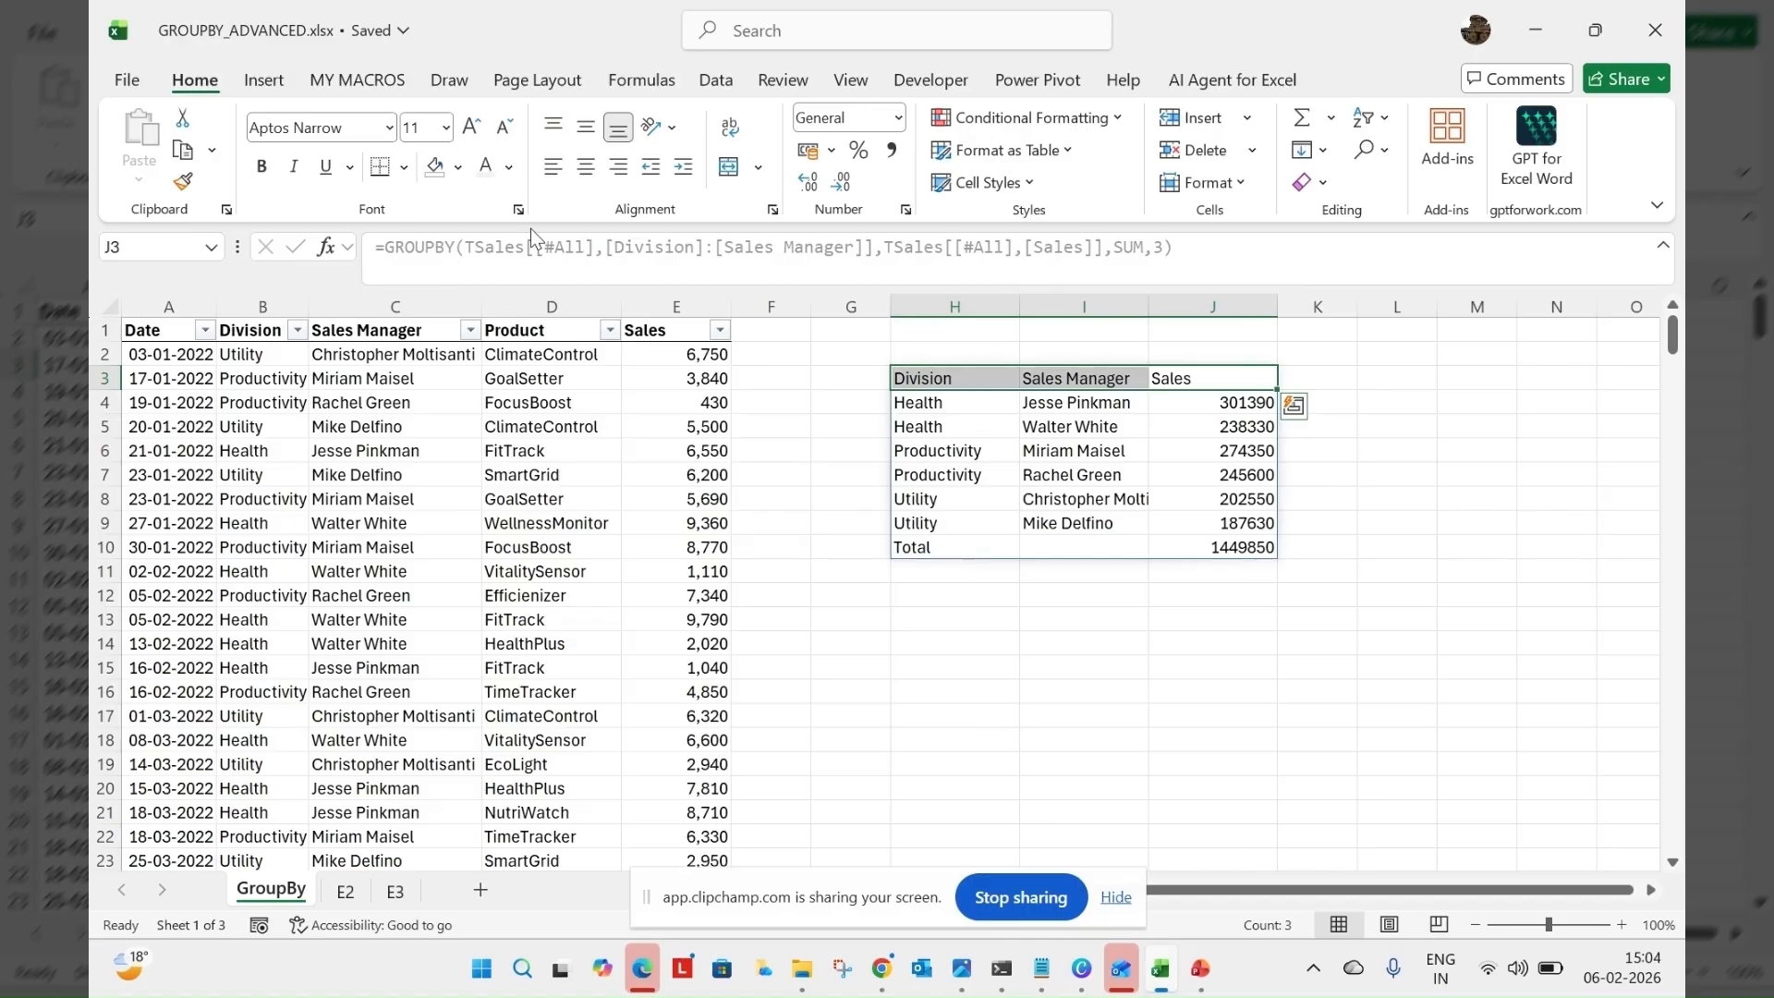
click(458, 167)
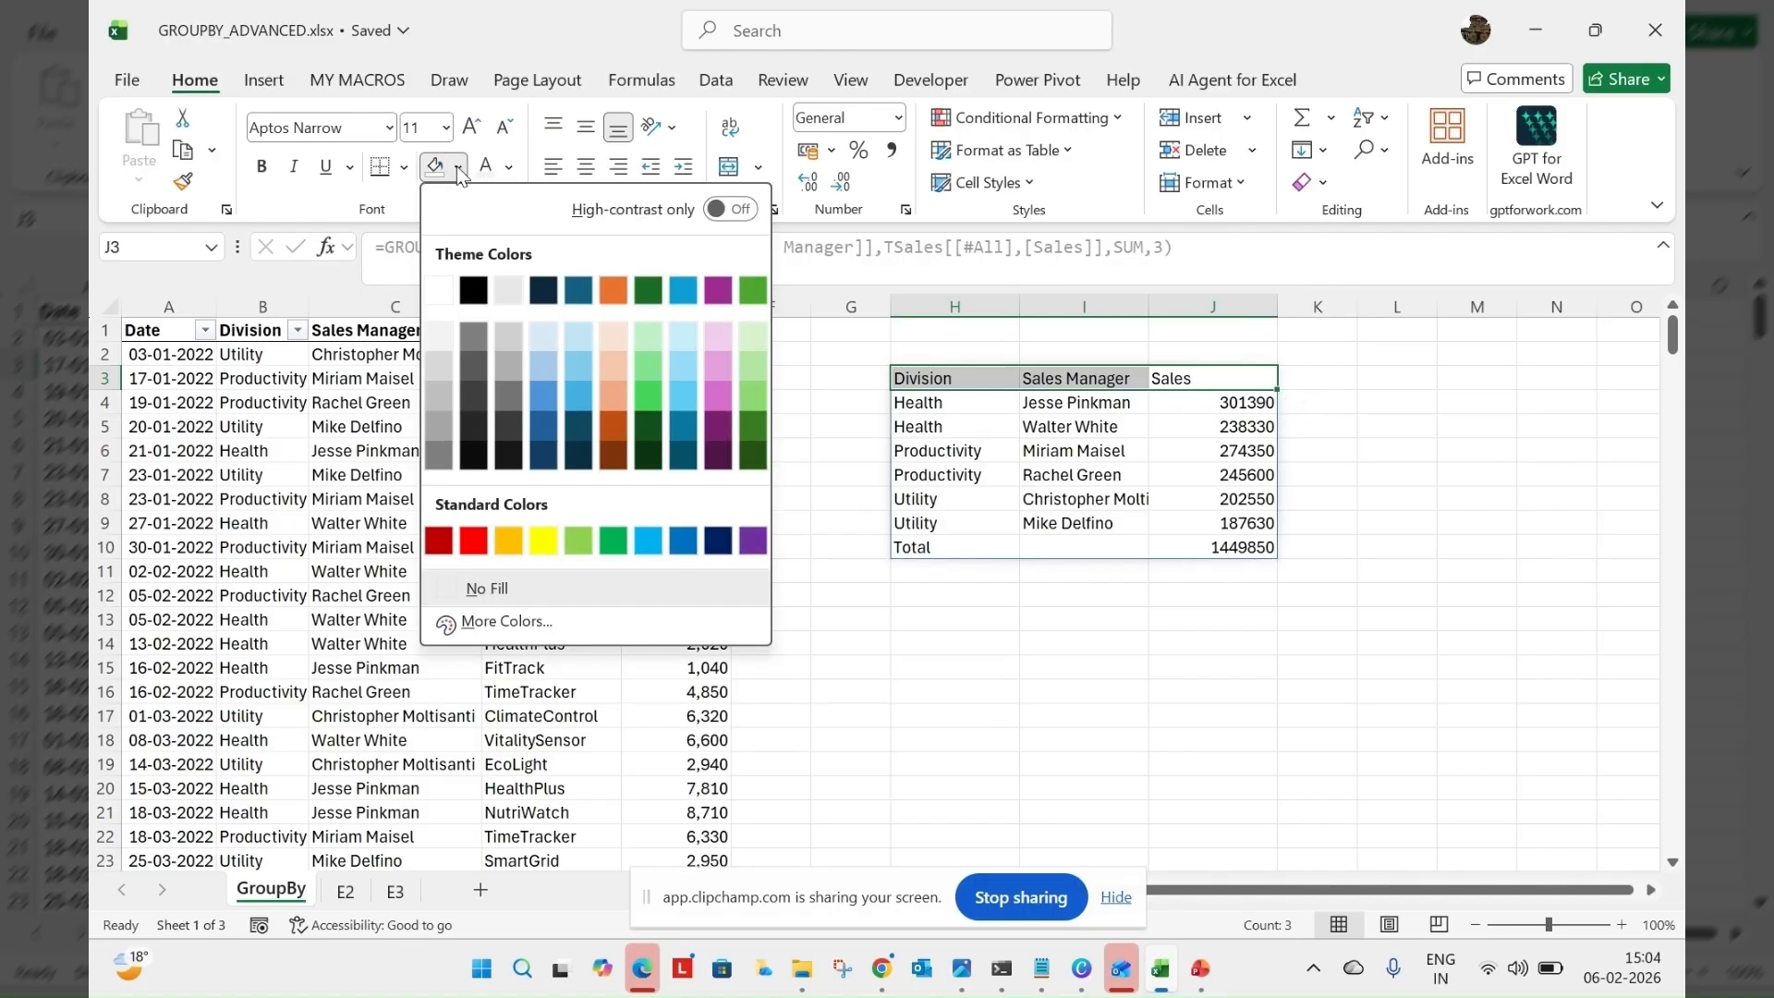
click(547, 374)
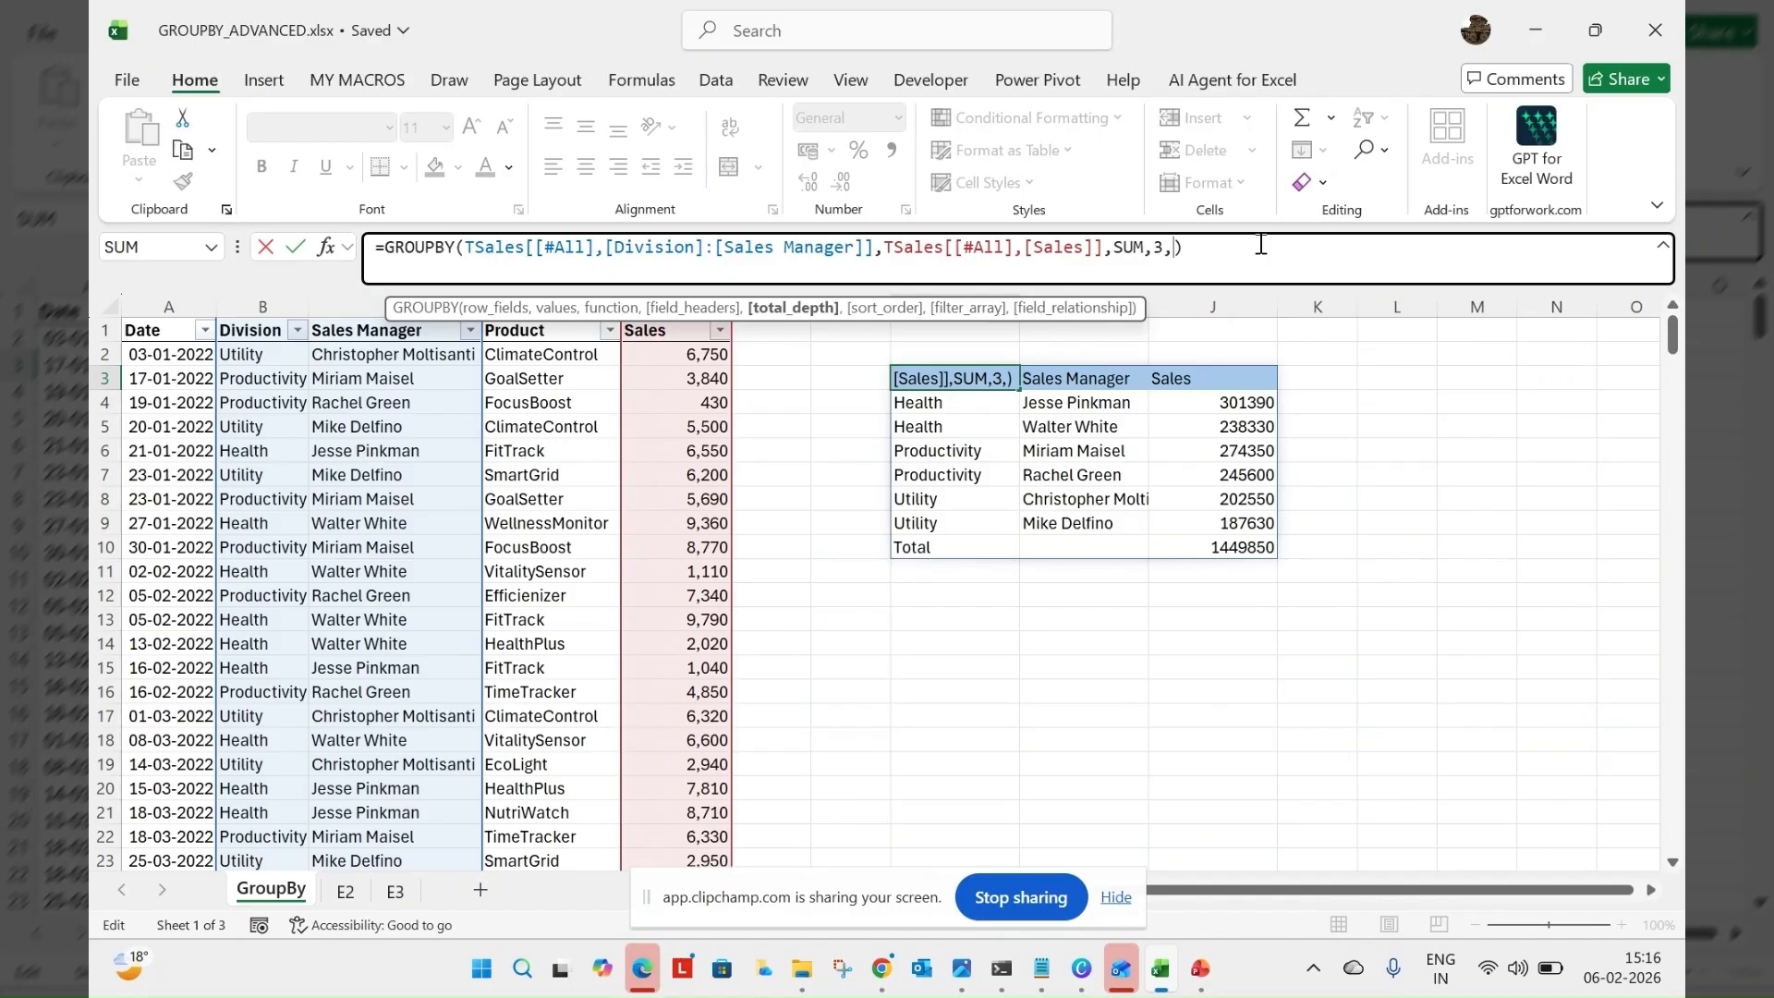
Set the total_depth argument of the H3 GROUPBY formula to 2 (Grand and subtotals)
key(BackSpace)
text(,)
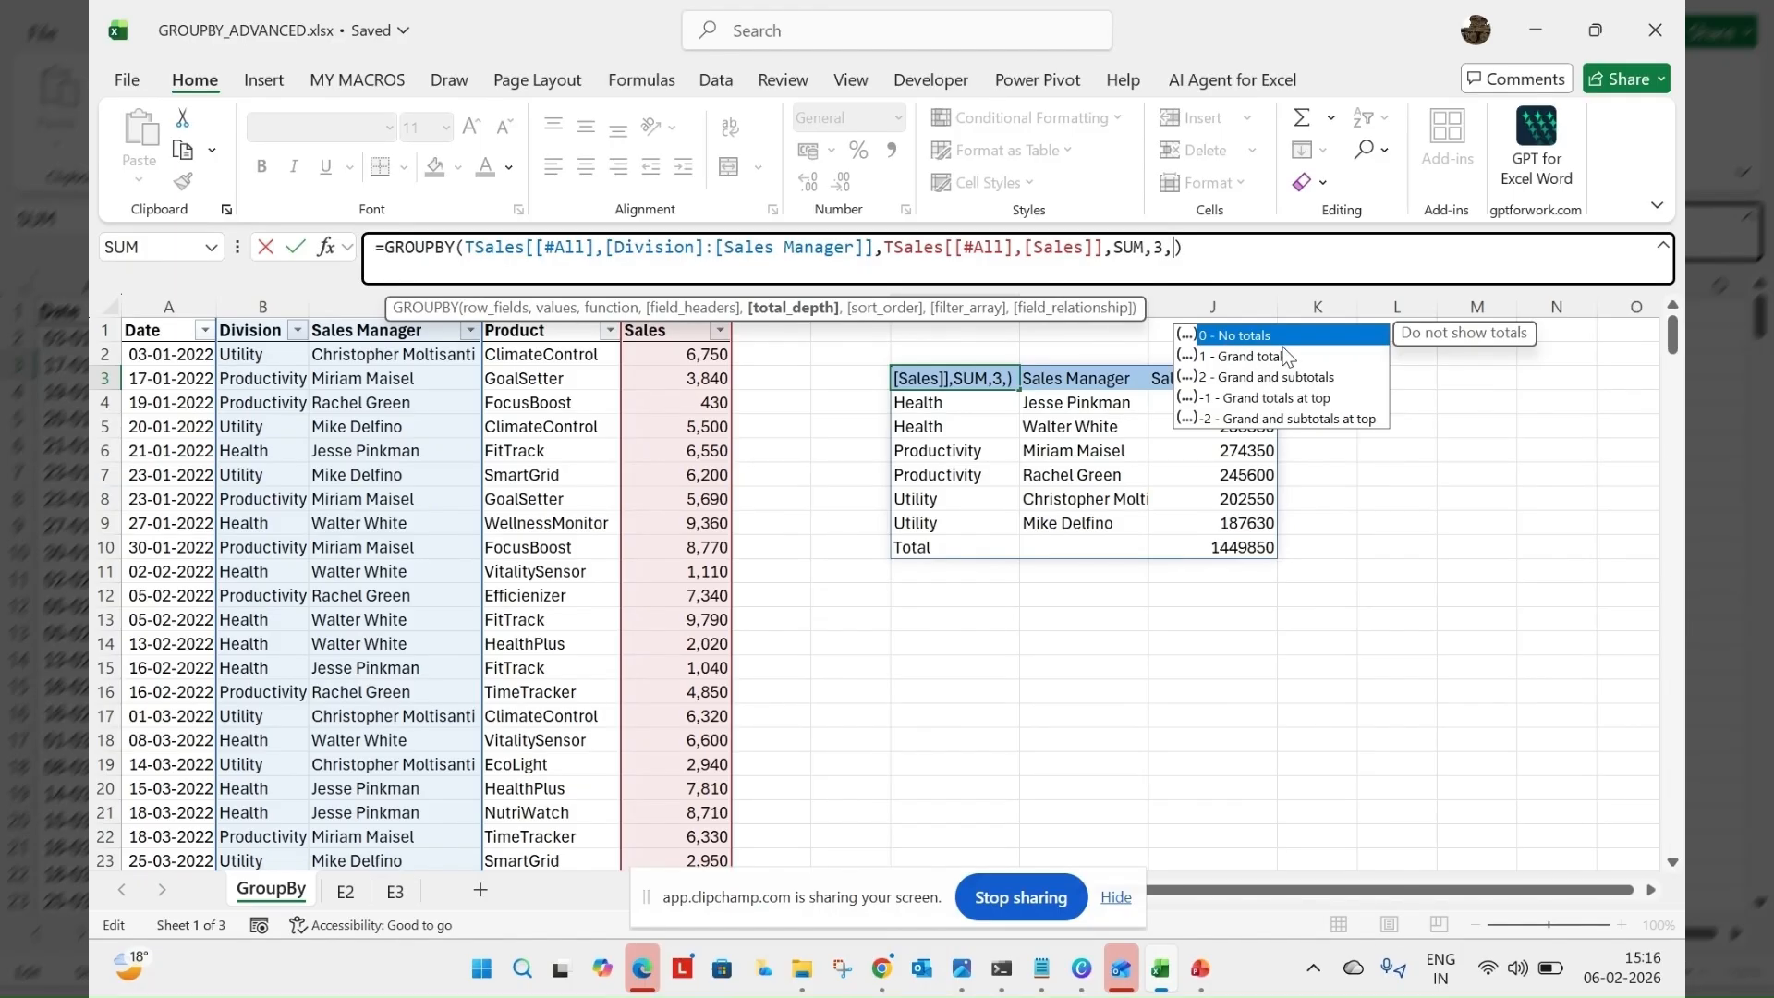
click(1275, 379)
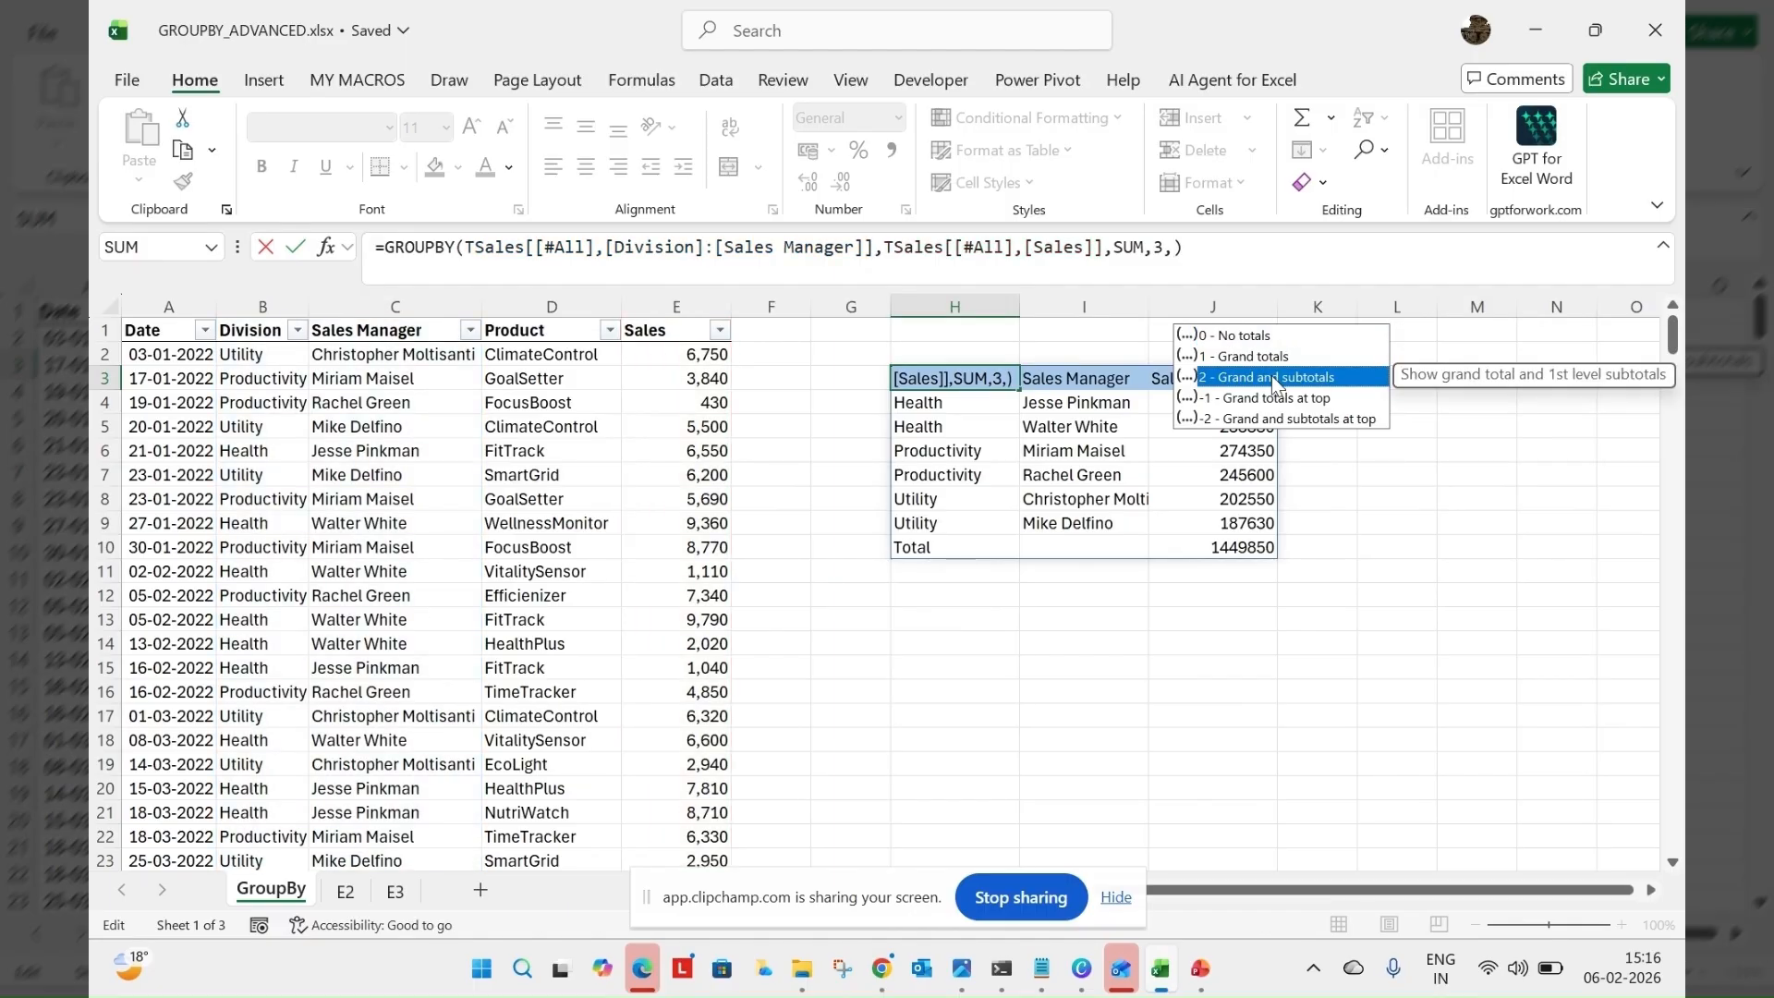
double_click(1271, 375)
key(Return)
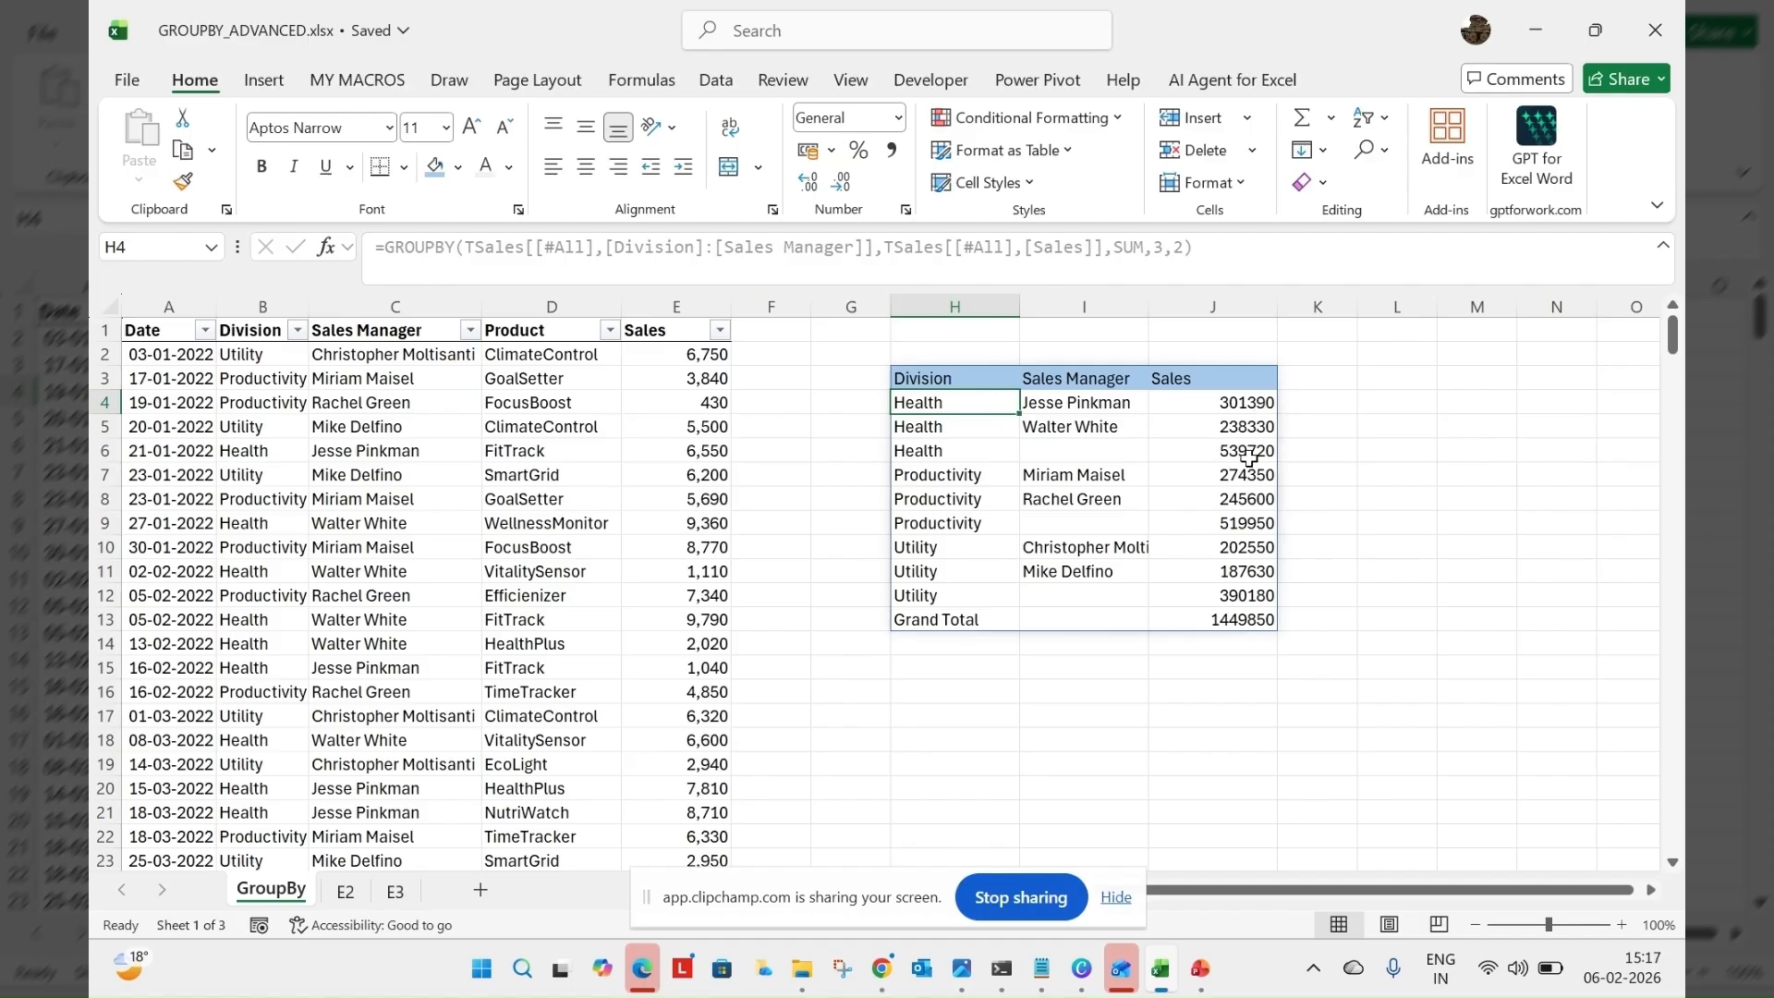
Change the total_depth argument of the H3 GROUPBY formula to 0 (No totals)
click(969, 375)
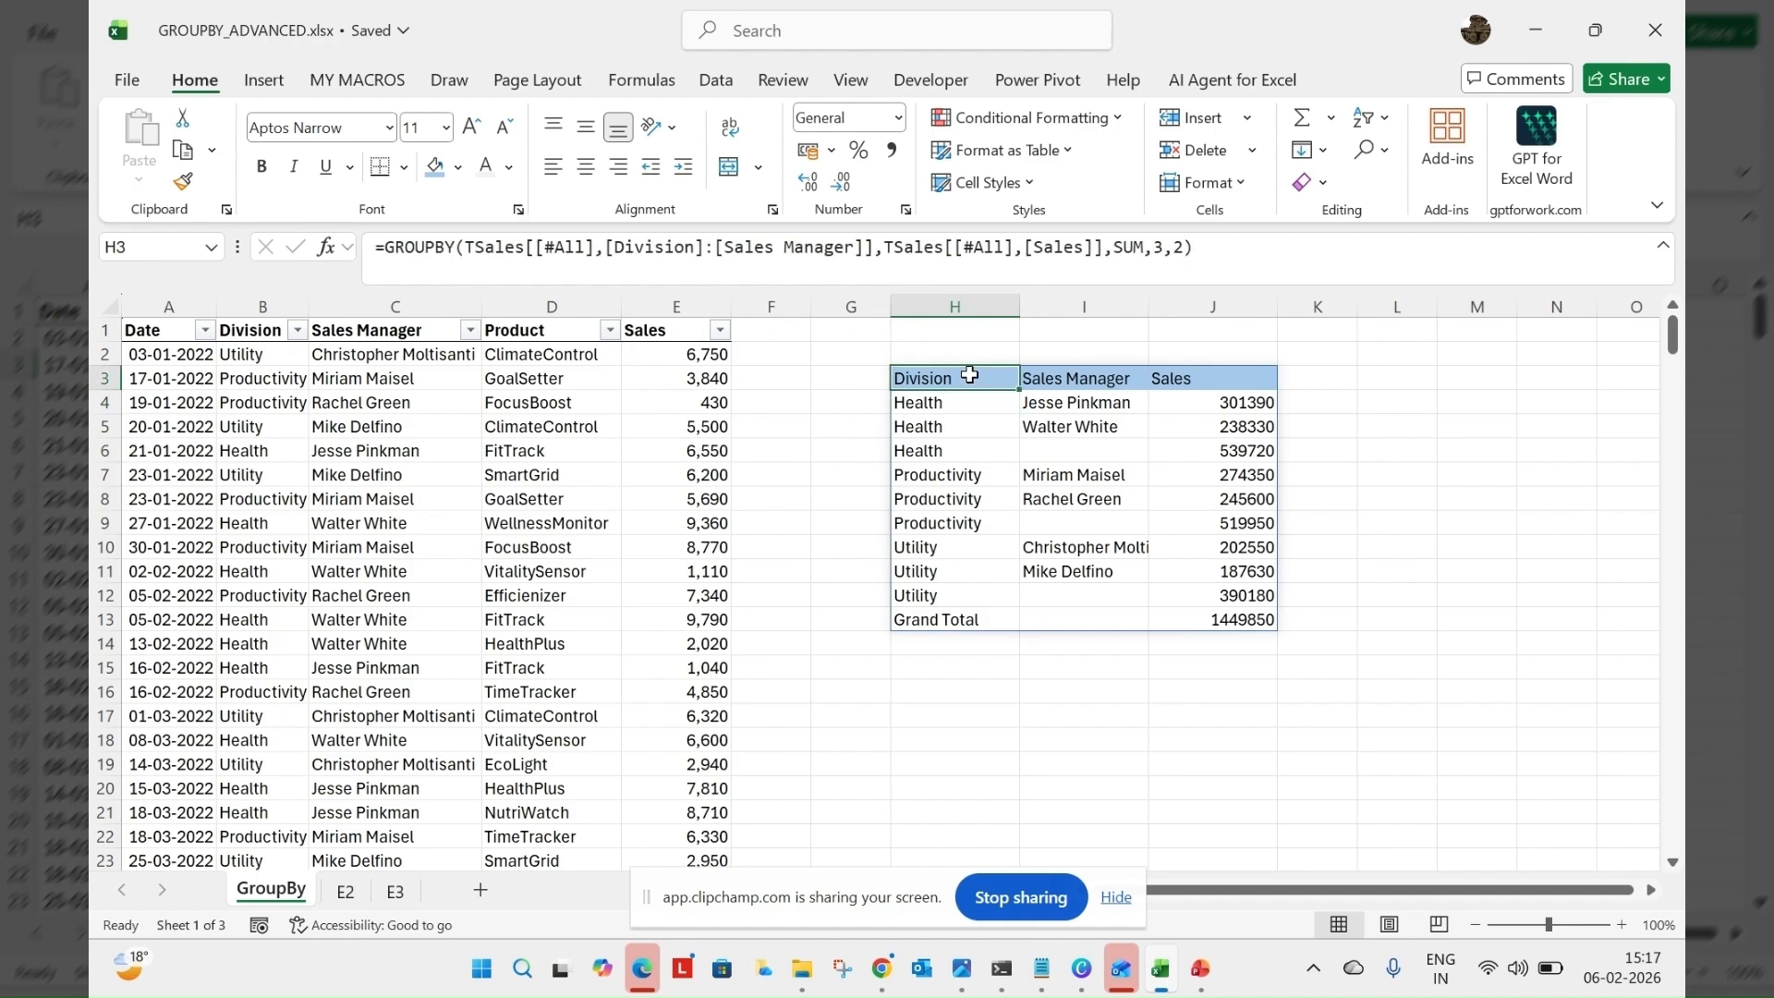
click(1184, 249)
key(BackSpace)
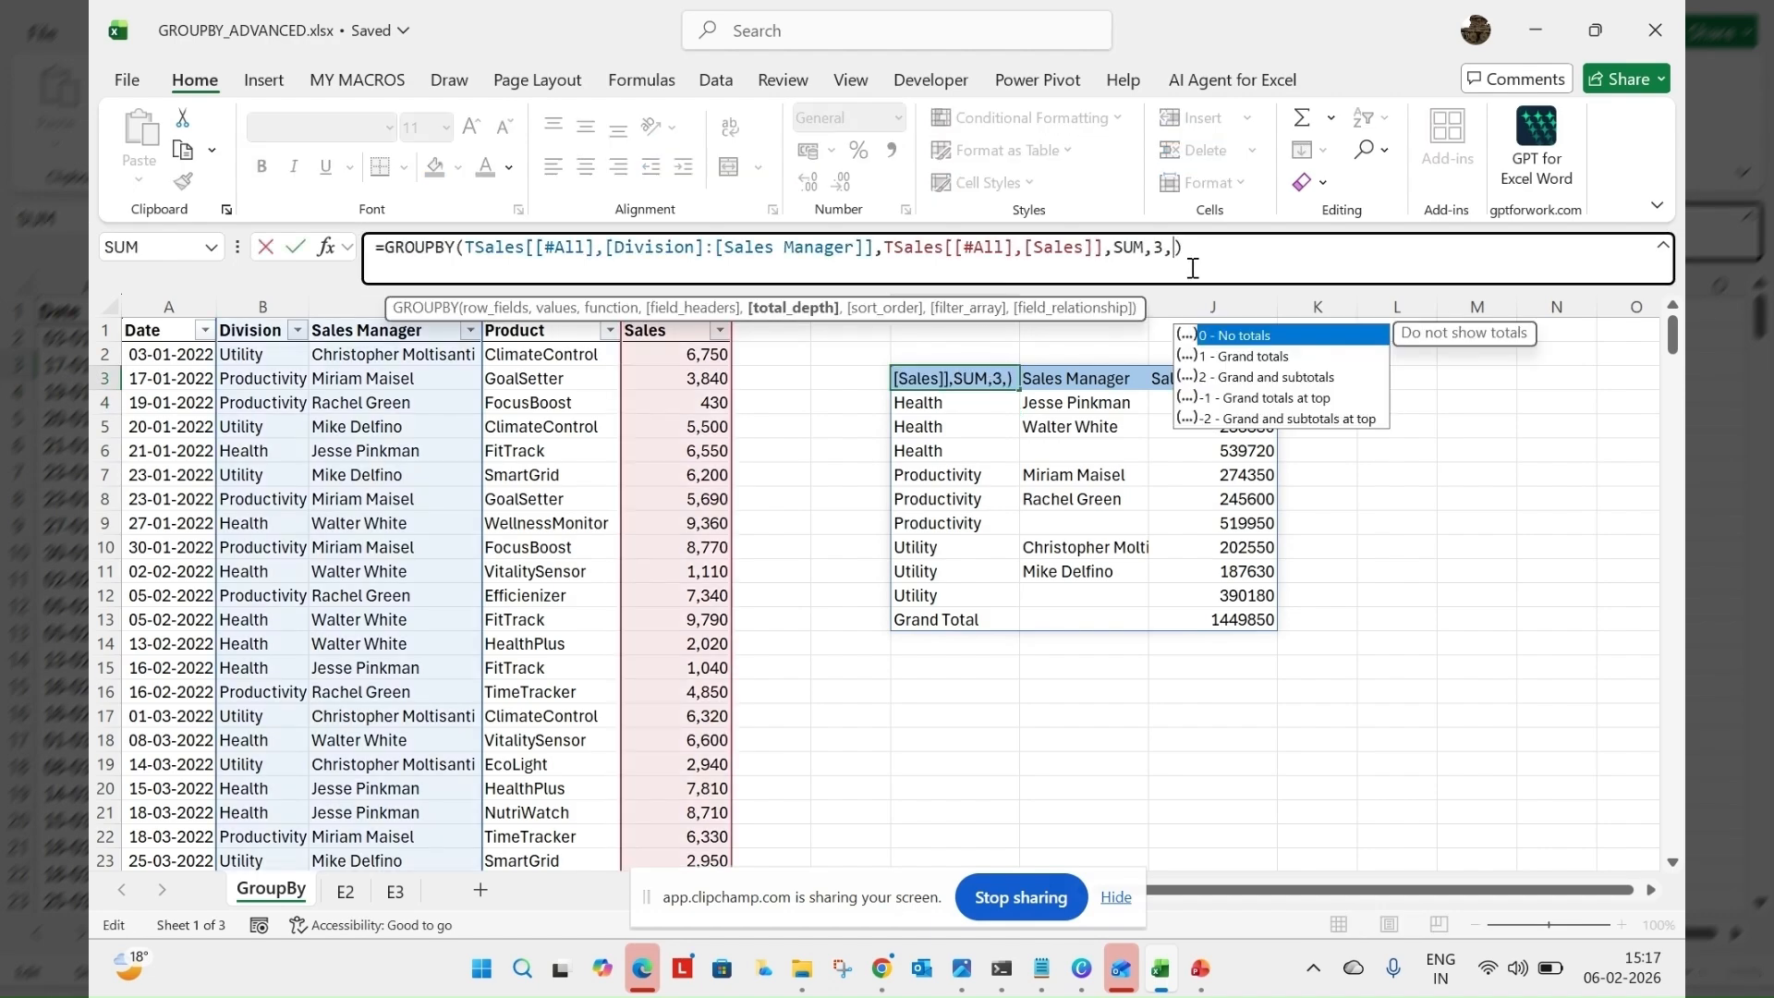
text(0)
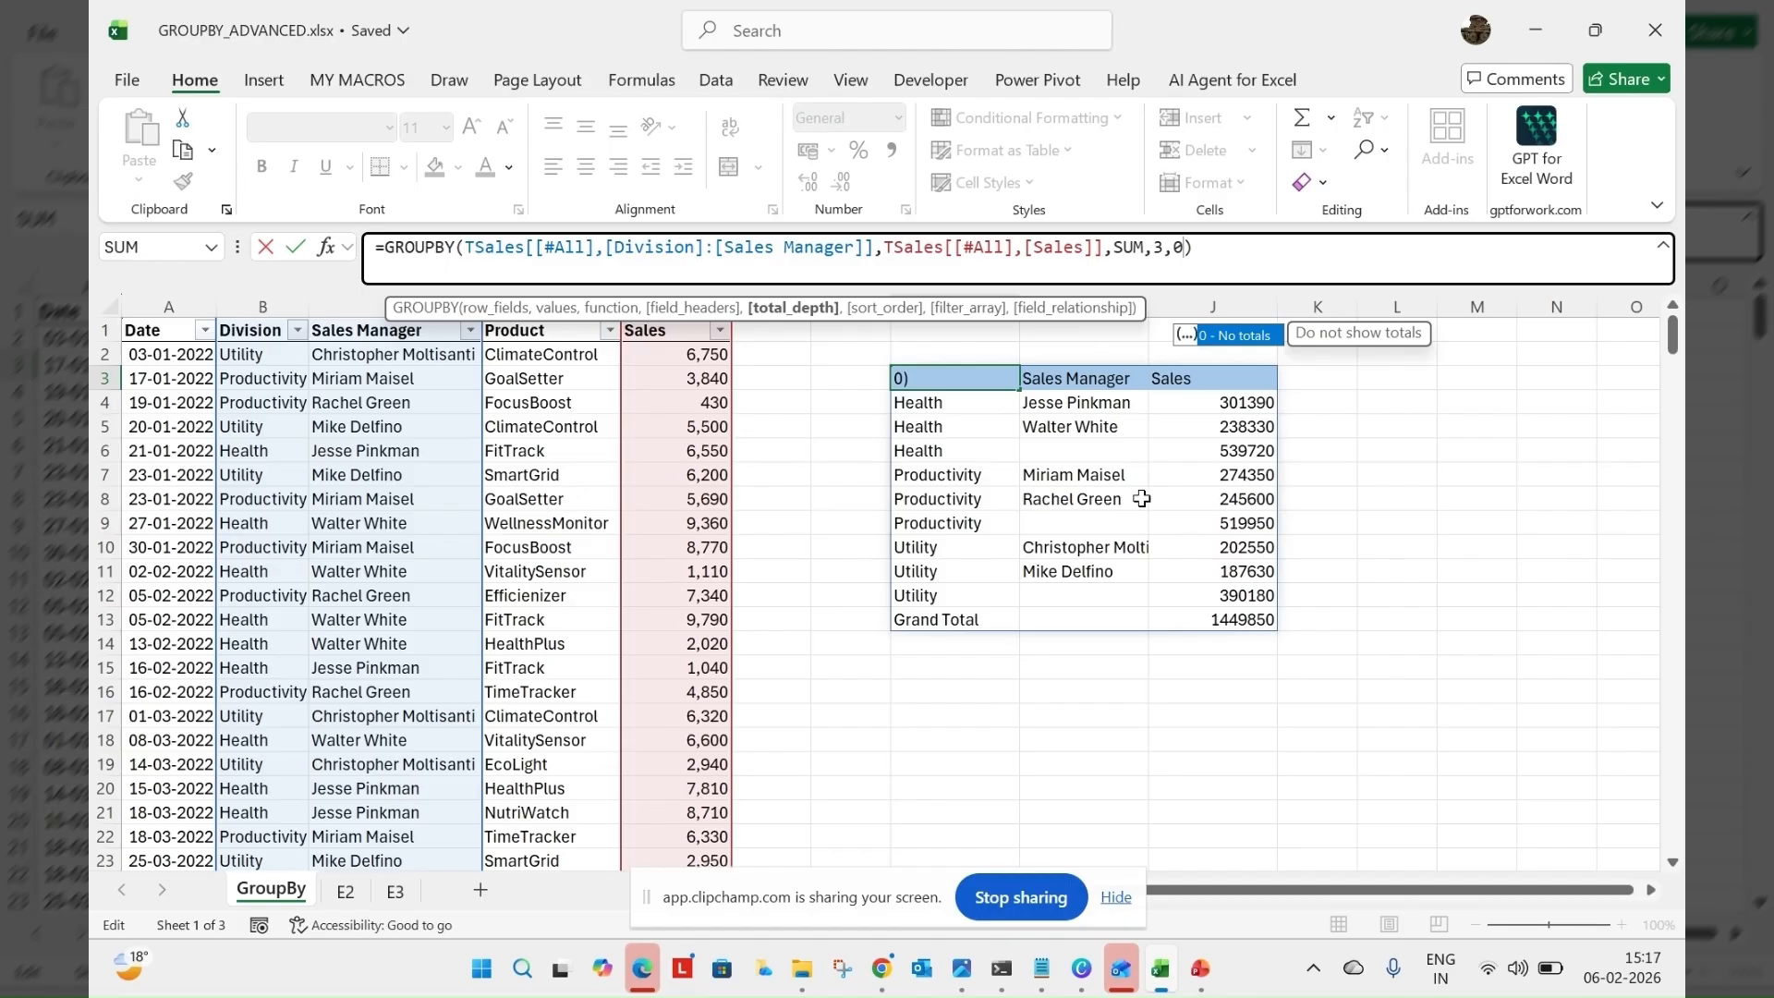
key(Return)
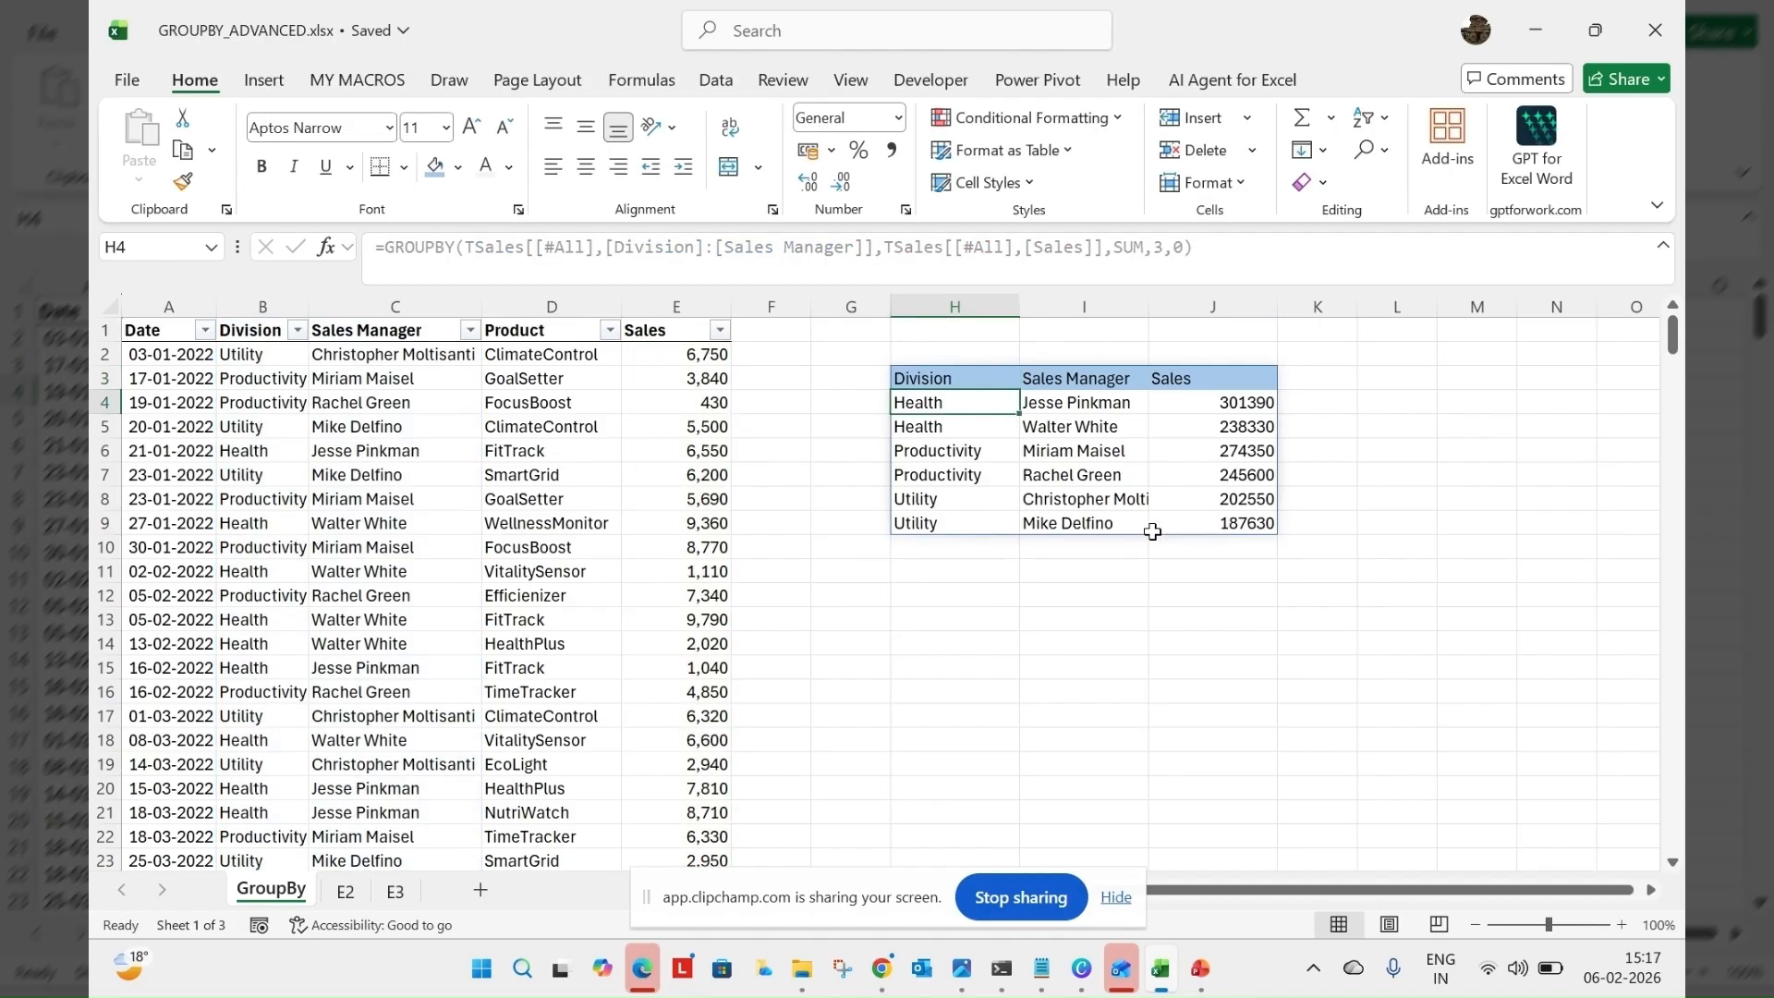
Add the sort_order argument 3 to the H3 GROUPBY formula to sort ascending by the Sales column
click(951, 379)
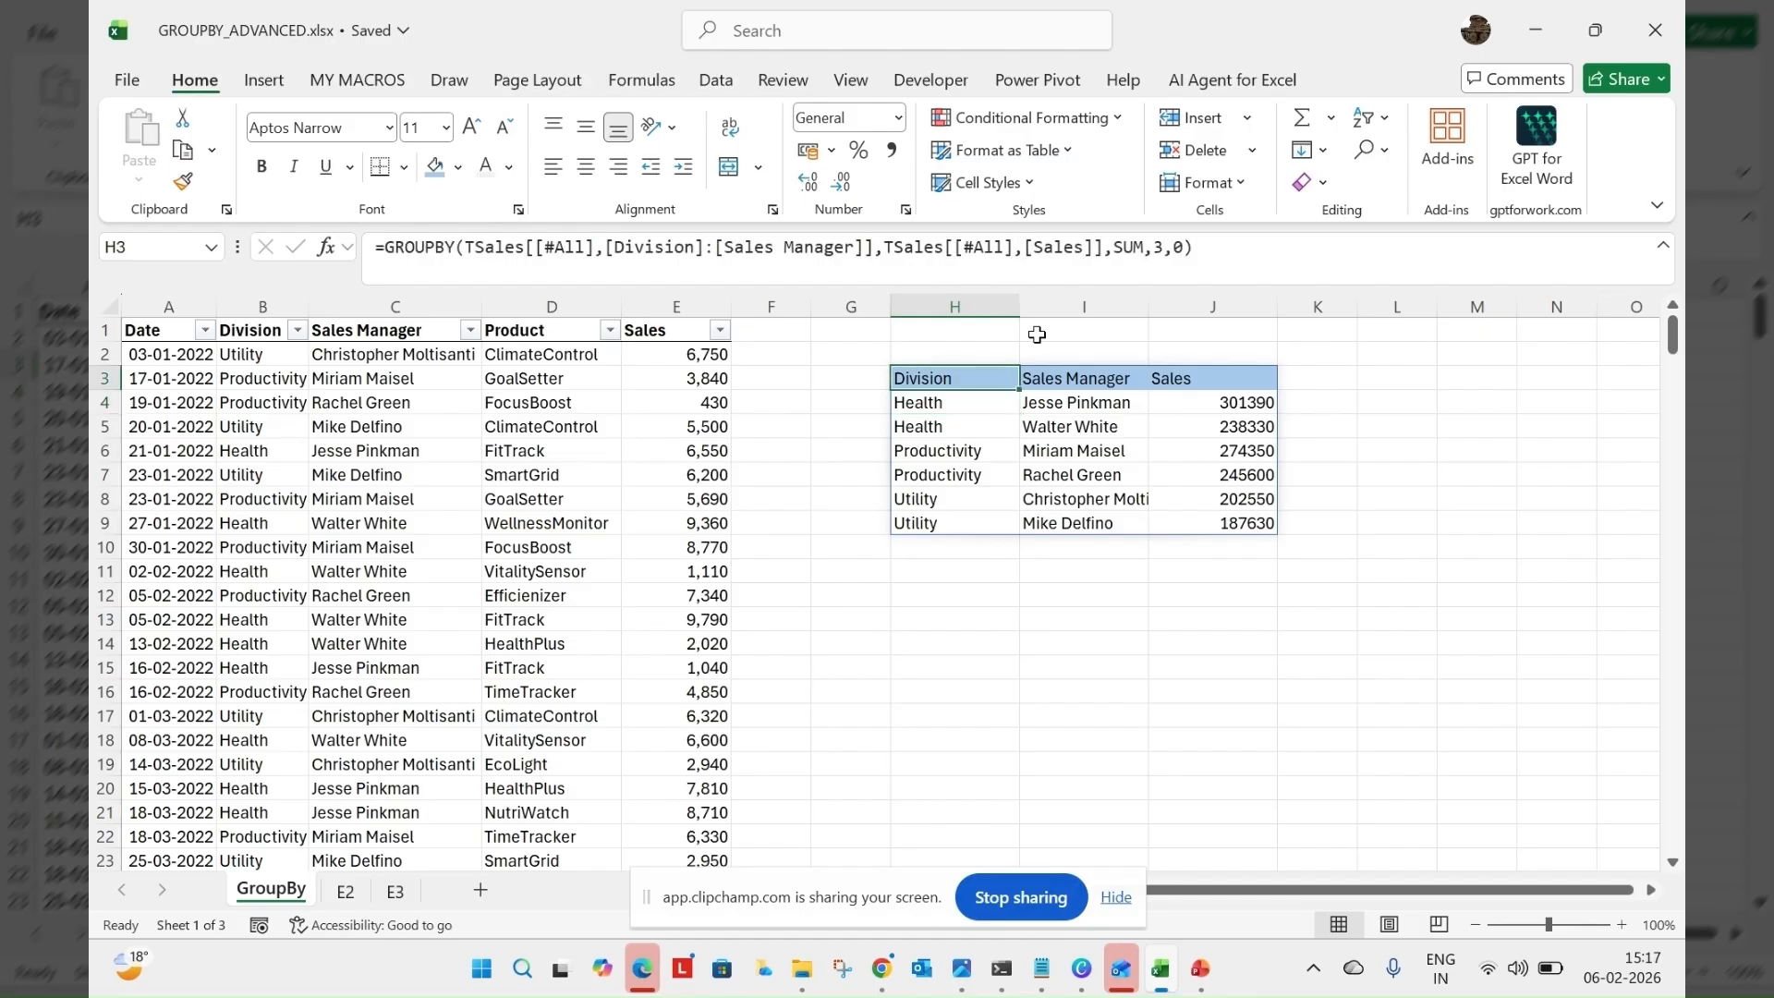
click(1183, 248)
text(,)
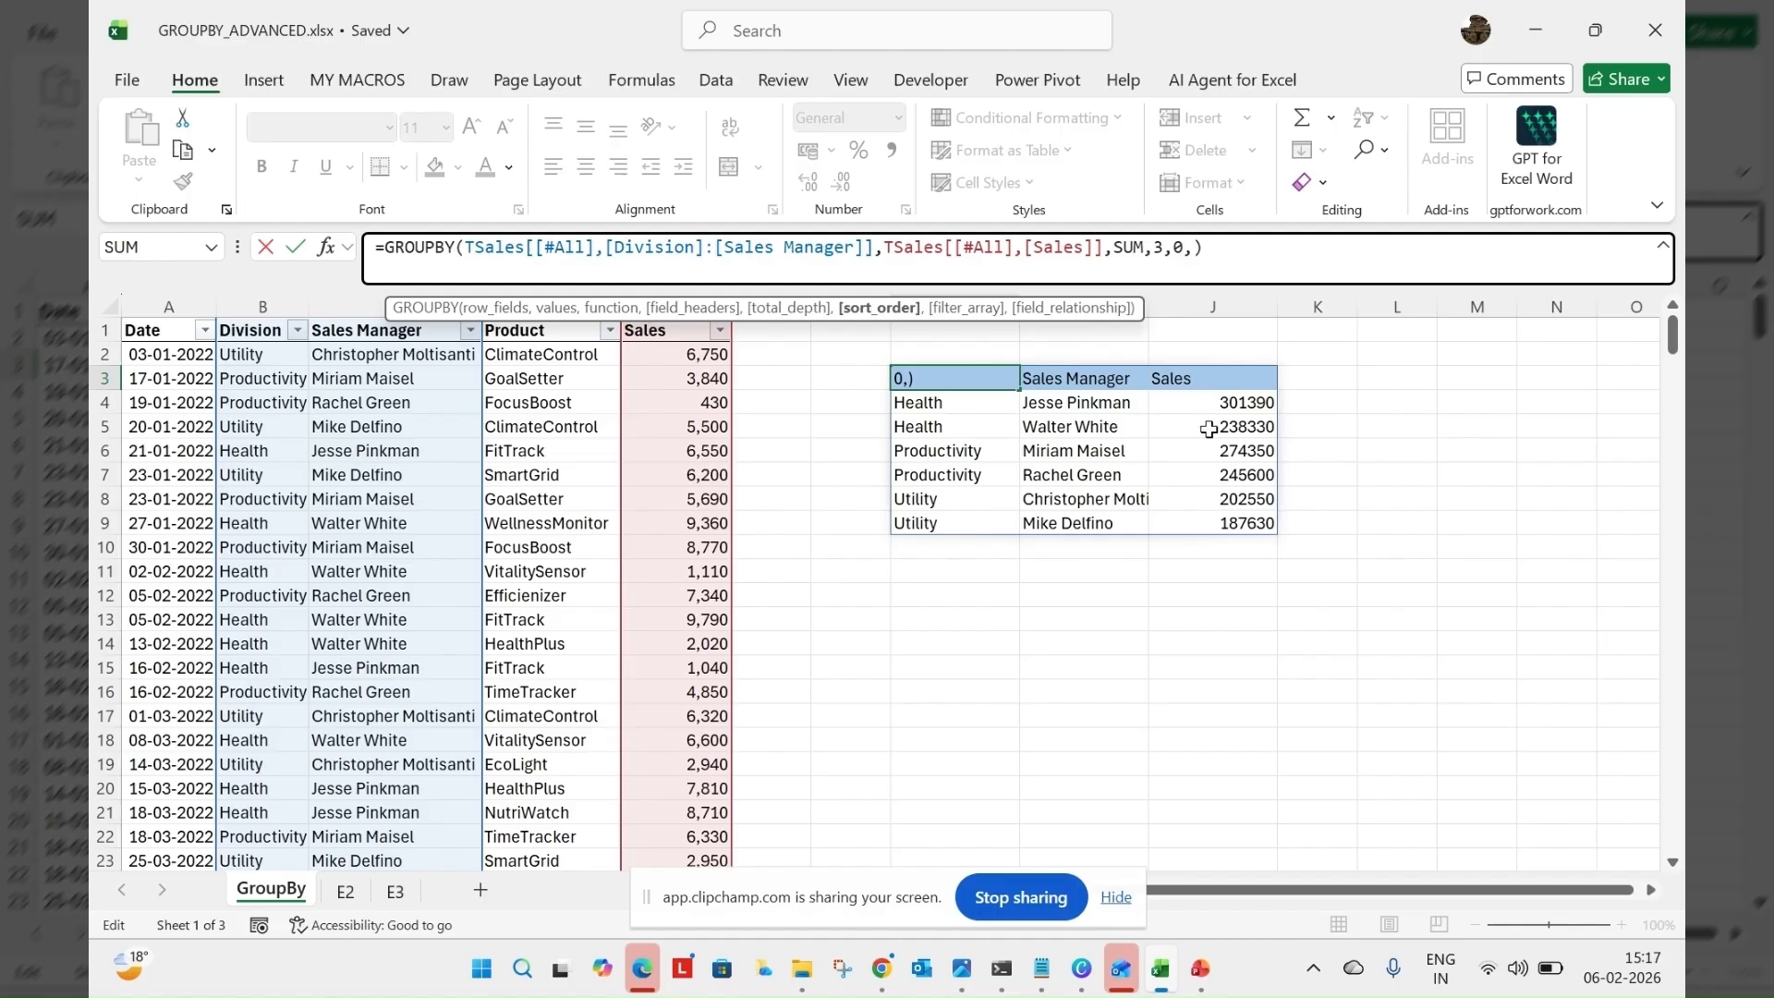
text(3)
key(Return)
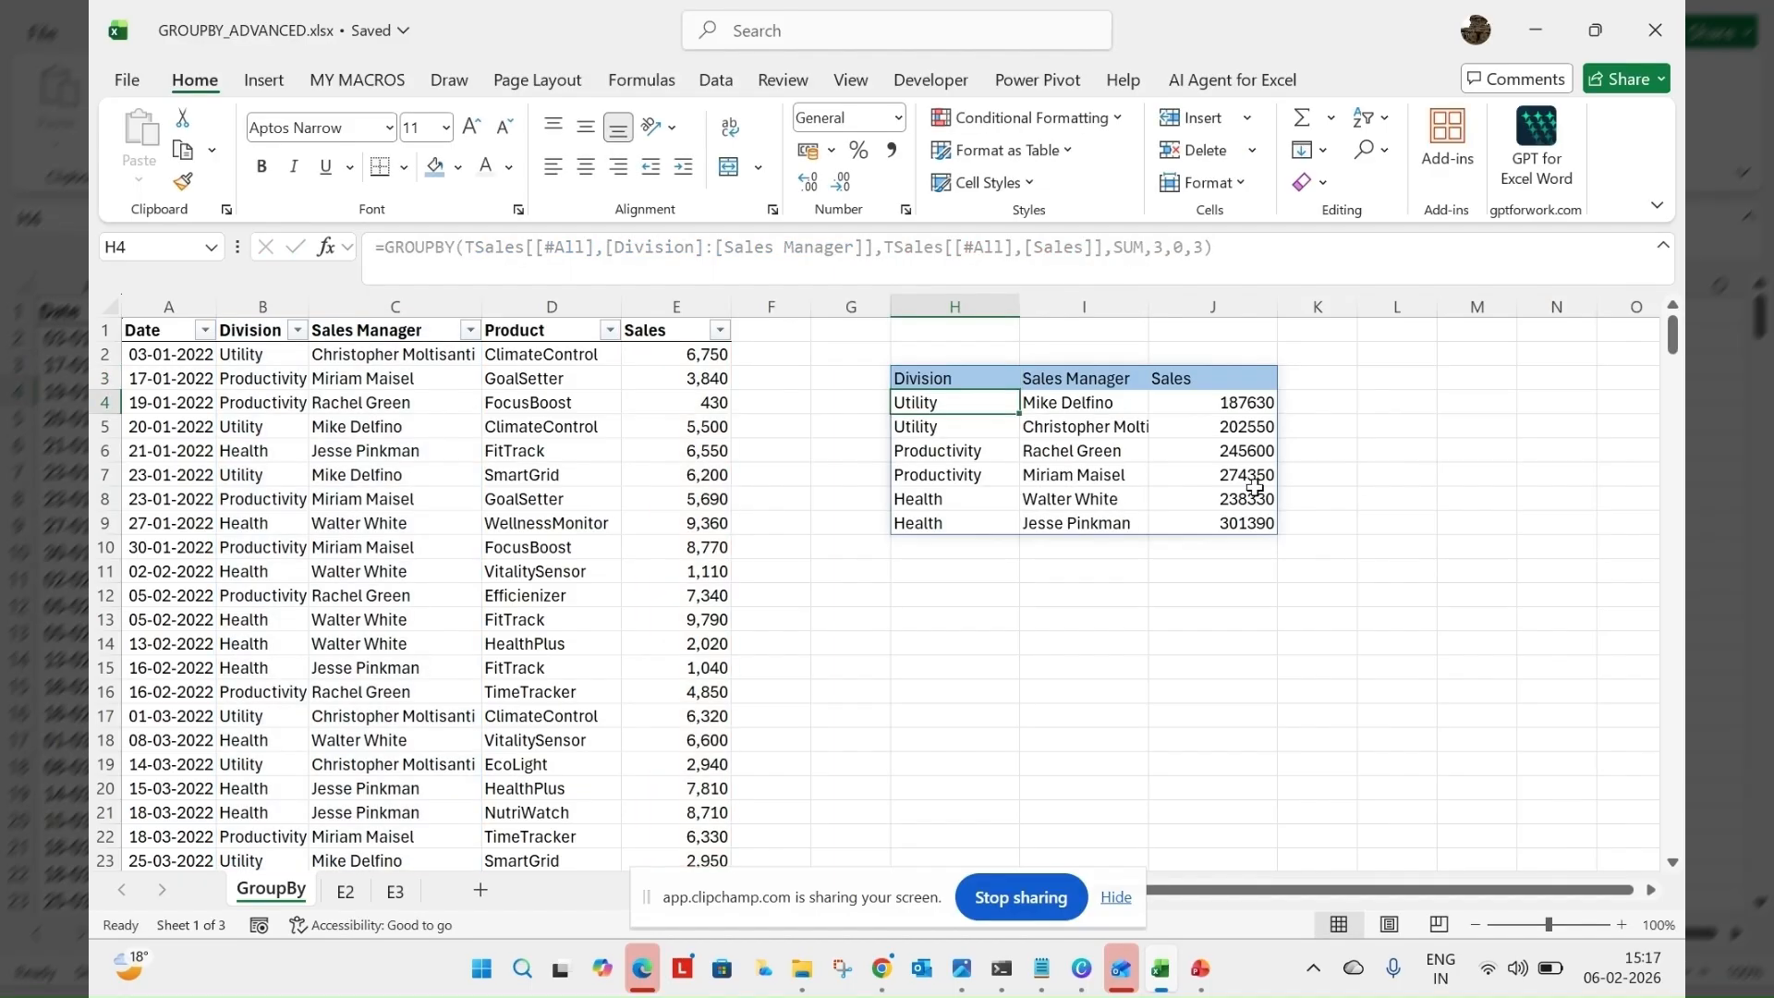
Change the sort_order argument of the H3 GROUPBY formula to -3 for descending sales
click(1200, 247)
click(968, 378)
click(1198, 248)
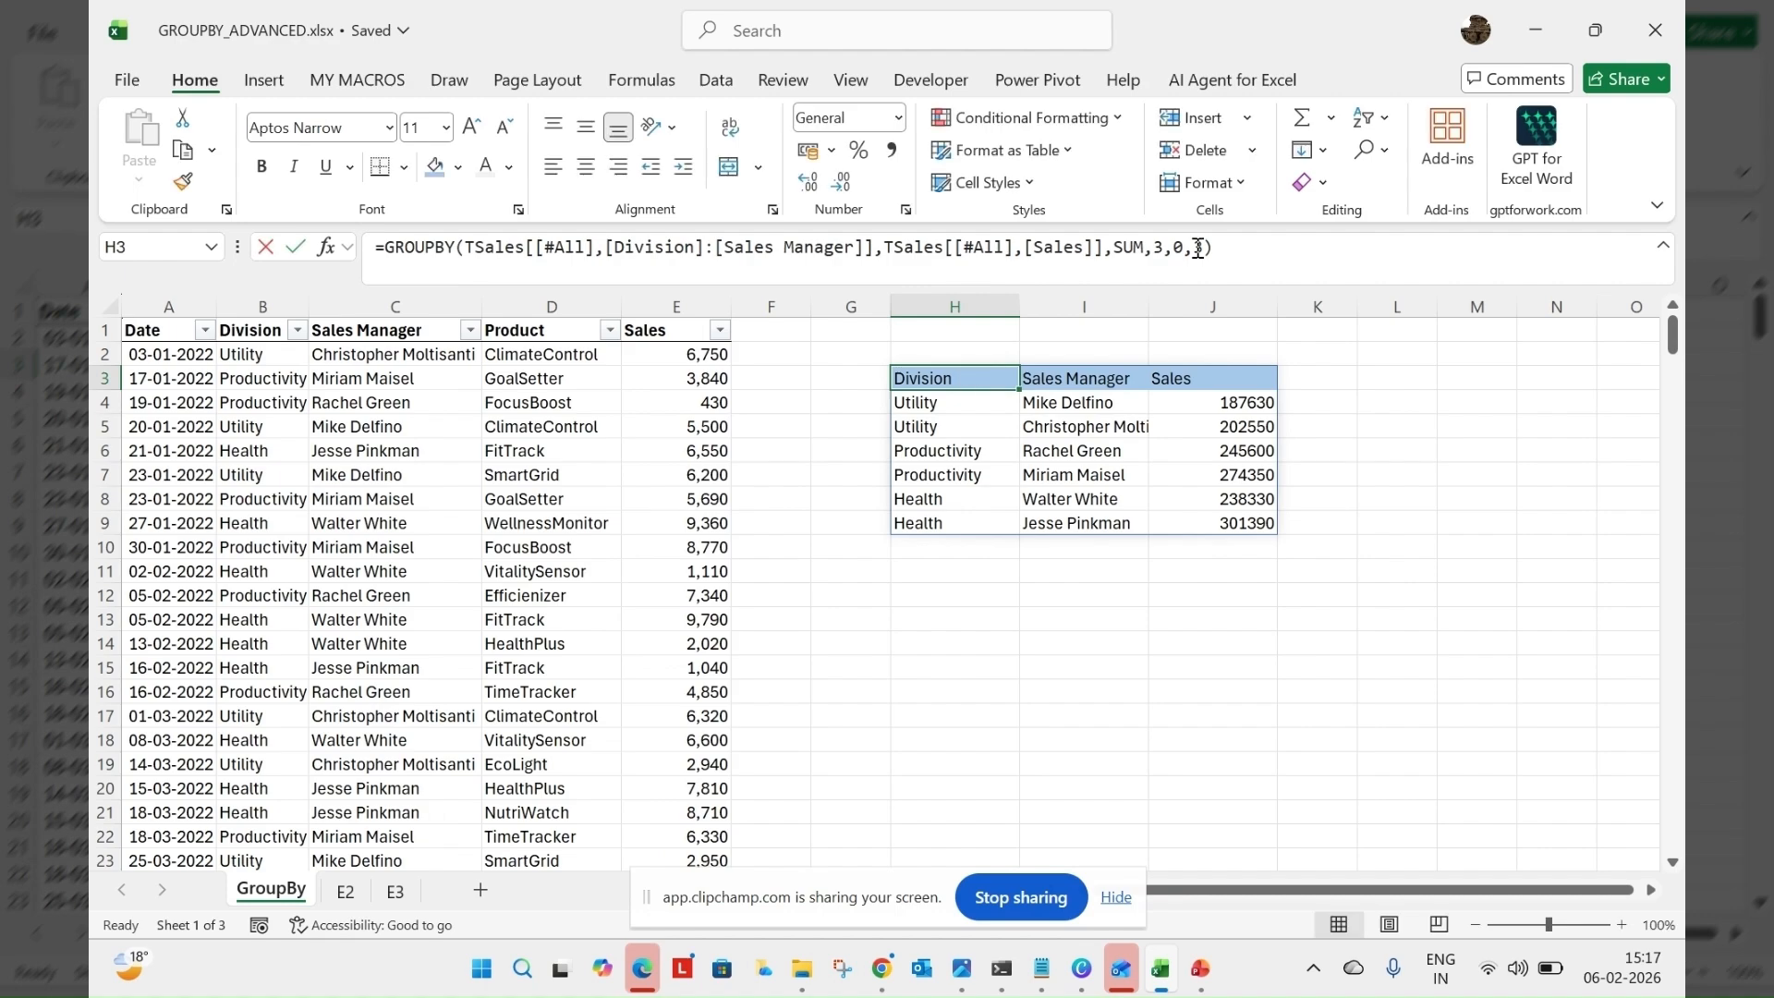
click(1199, 247)
text(-)
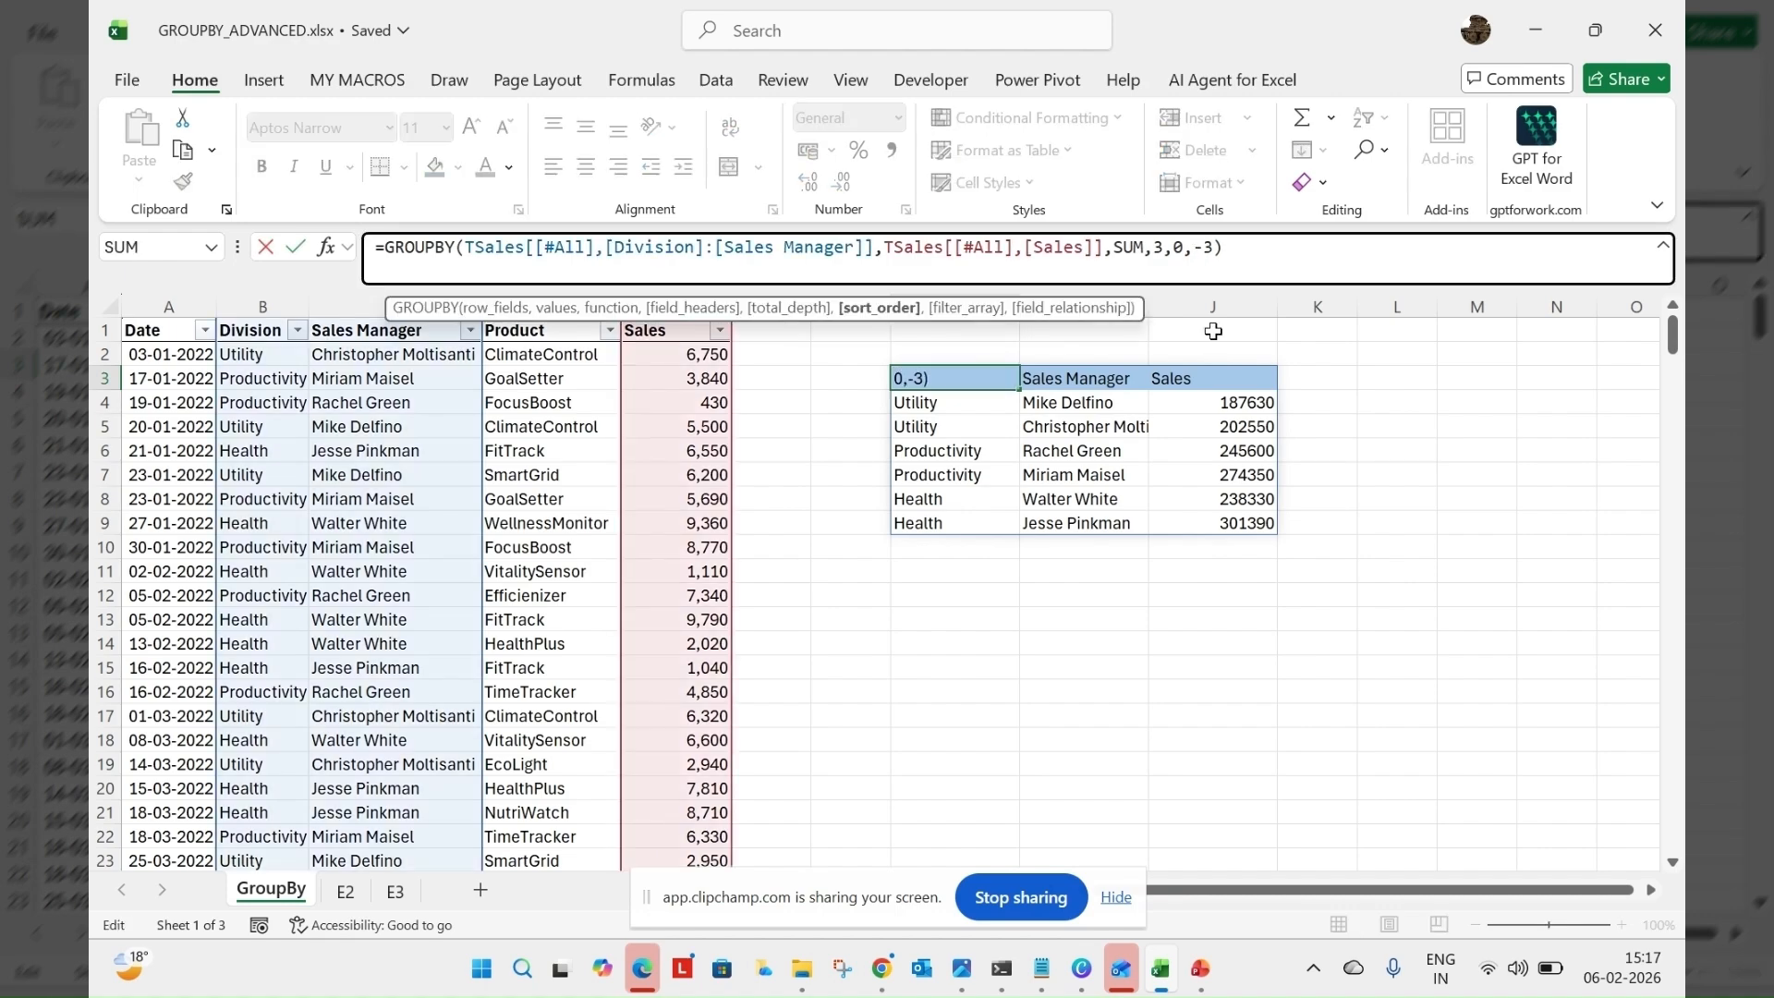
key(Return)
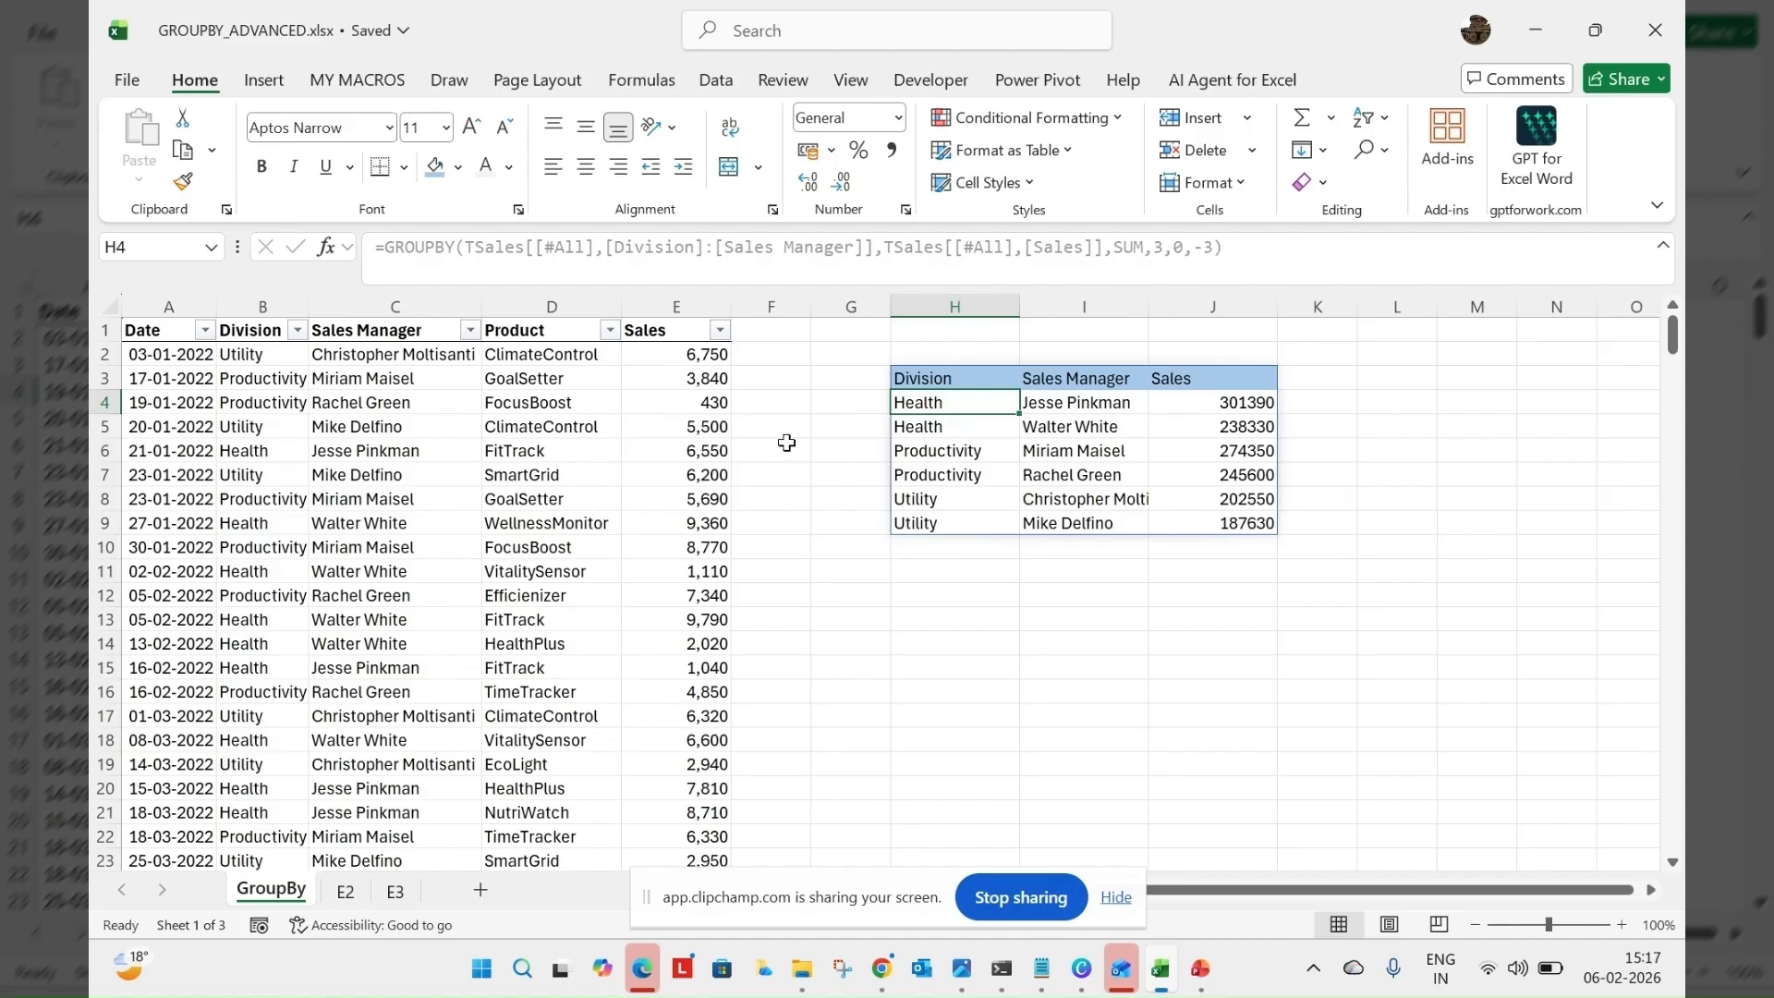
Test the sorting by changing the sales value in E7 to 62000000, and undo that change
click(684, 401)
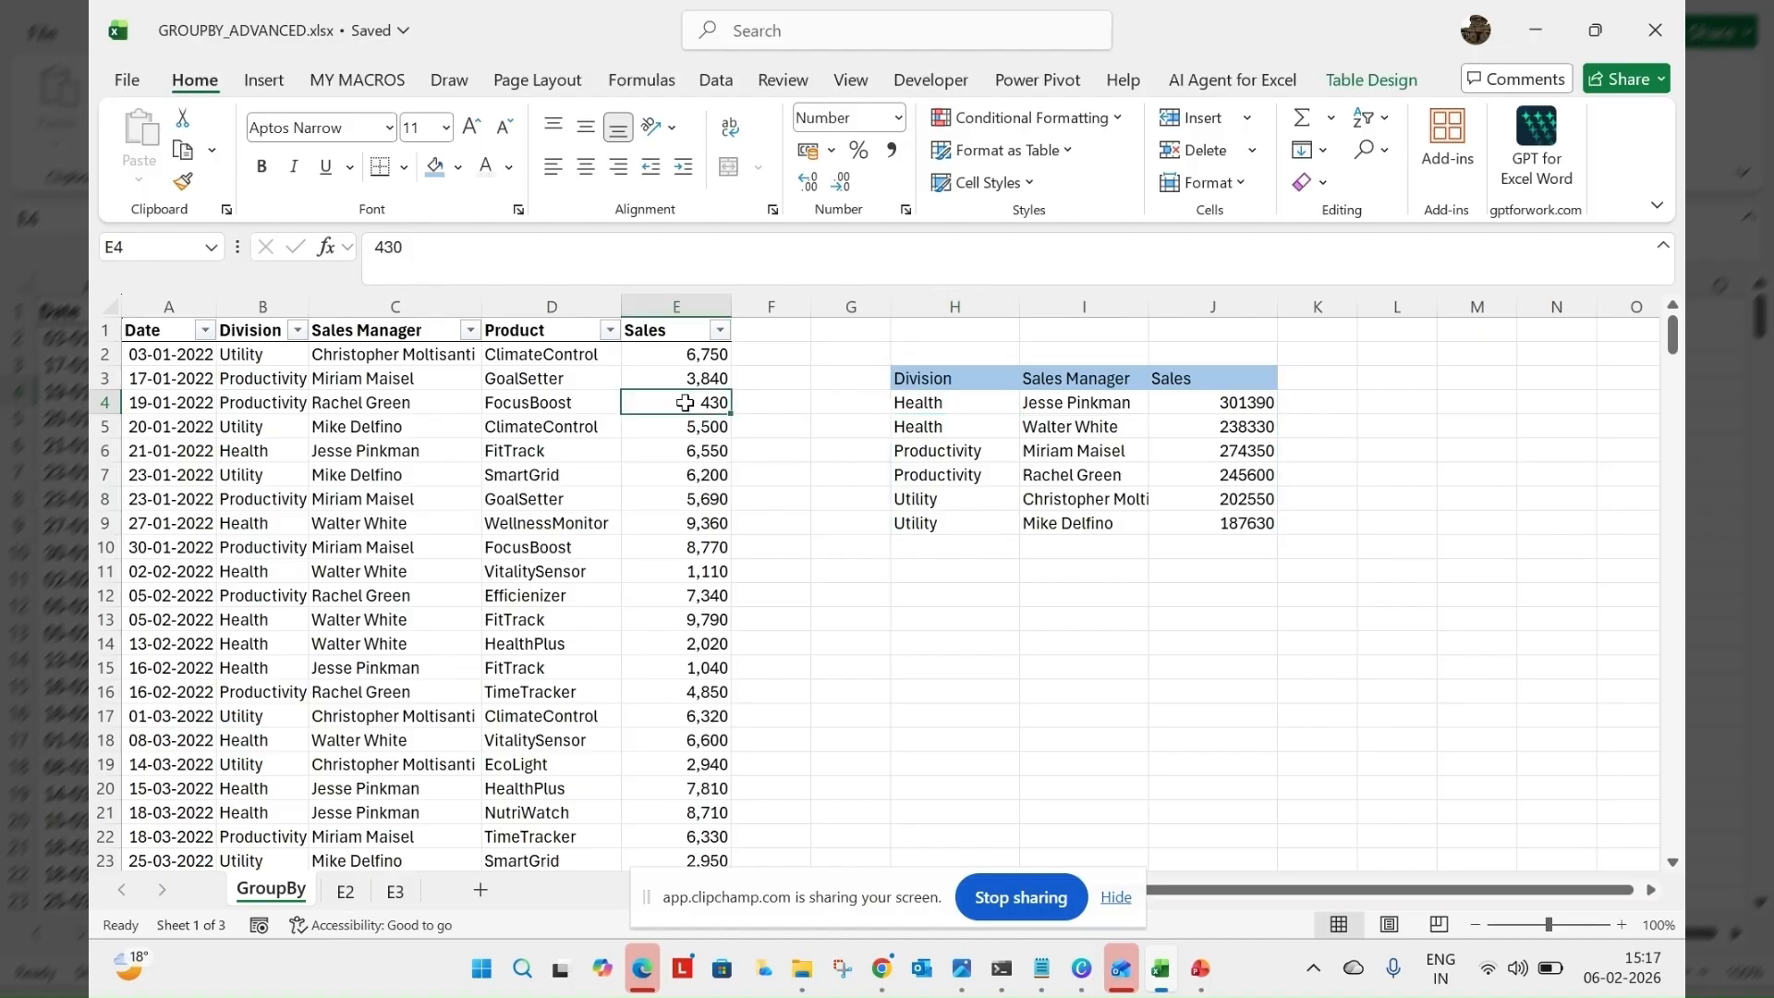
click(658, 468)
click(469, 242)
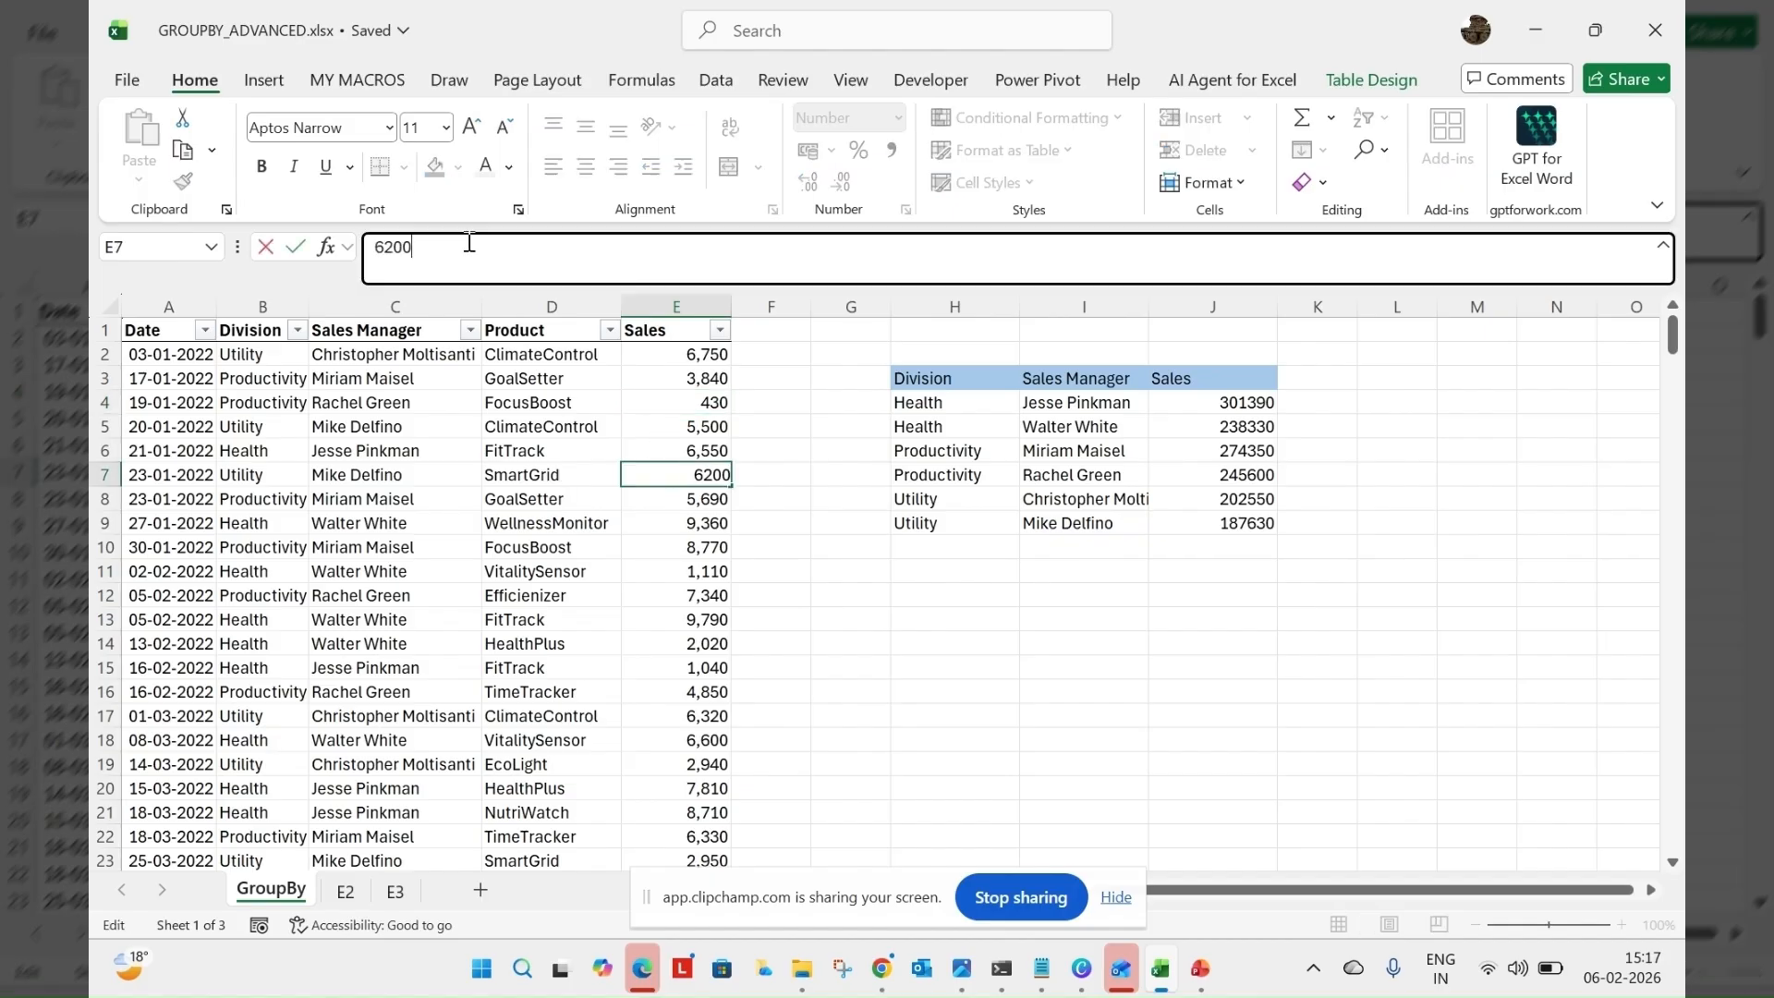
text(0000)
key(Return)
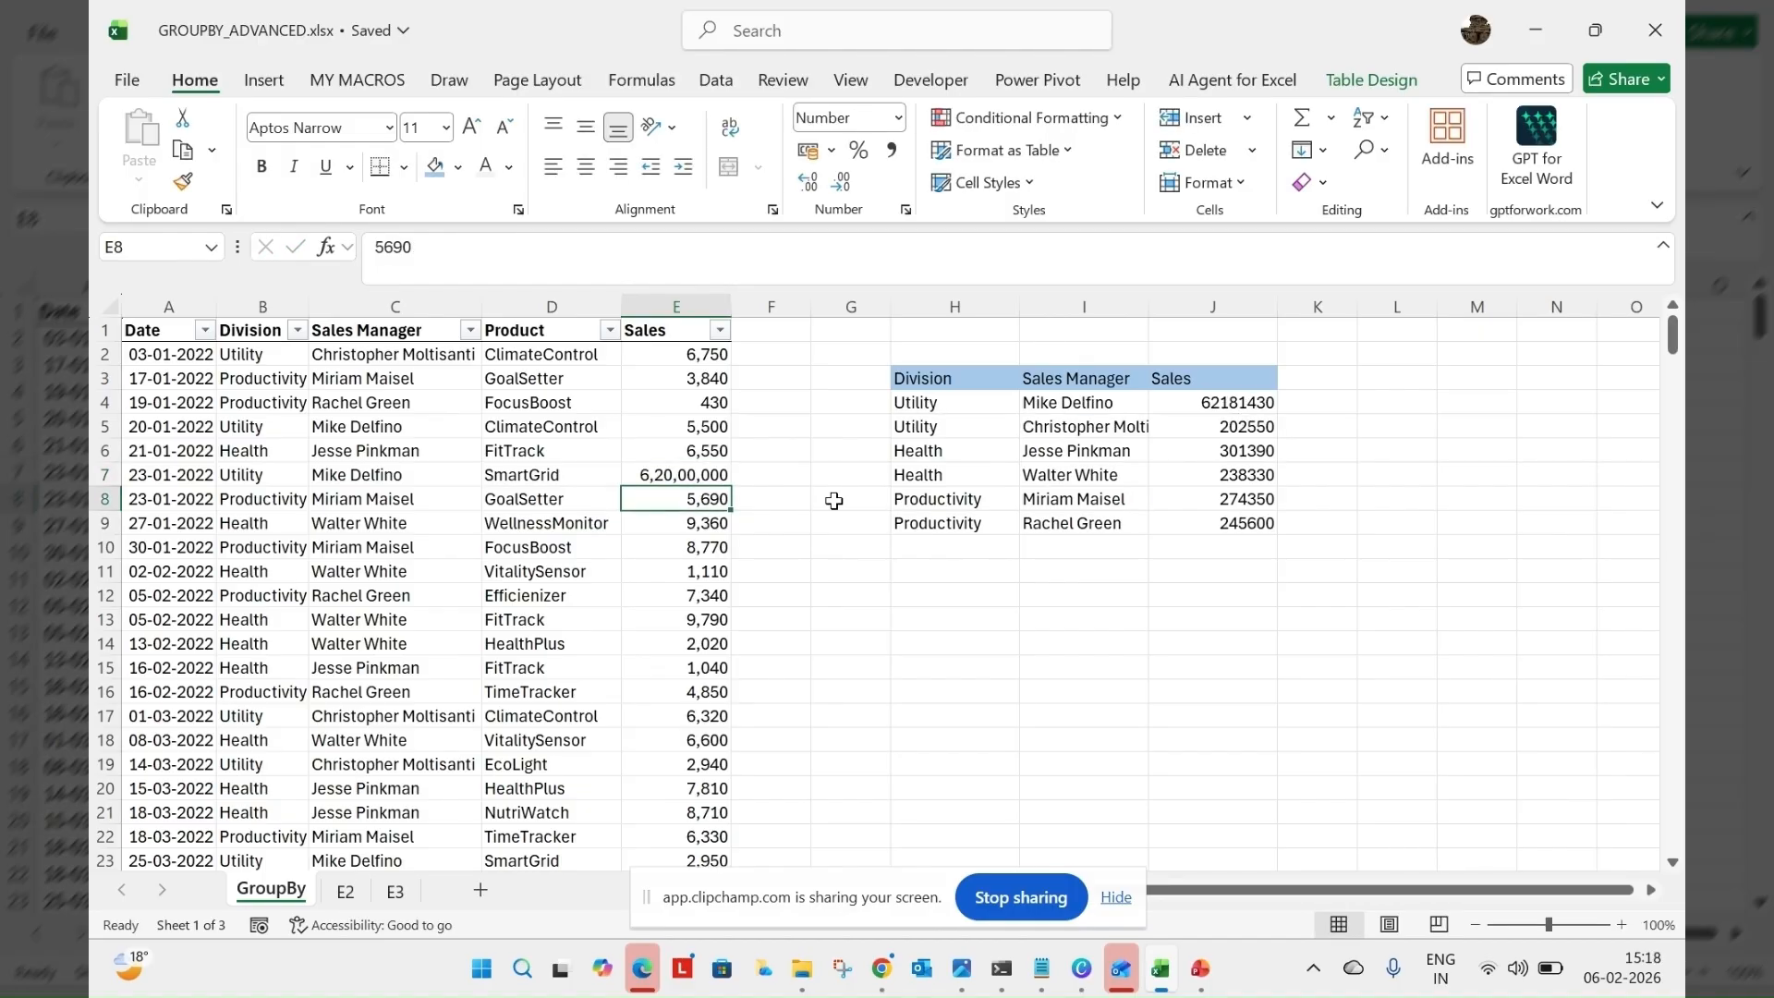
key(ctrl+z)
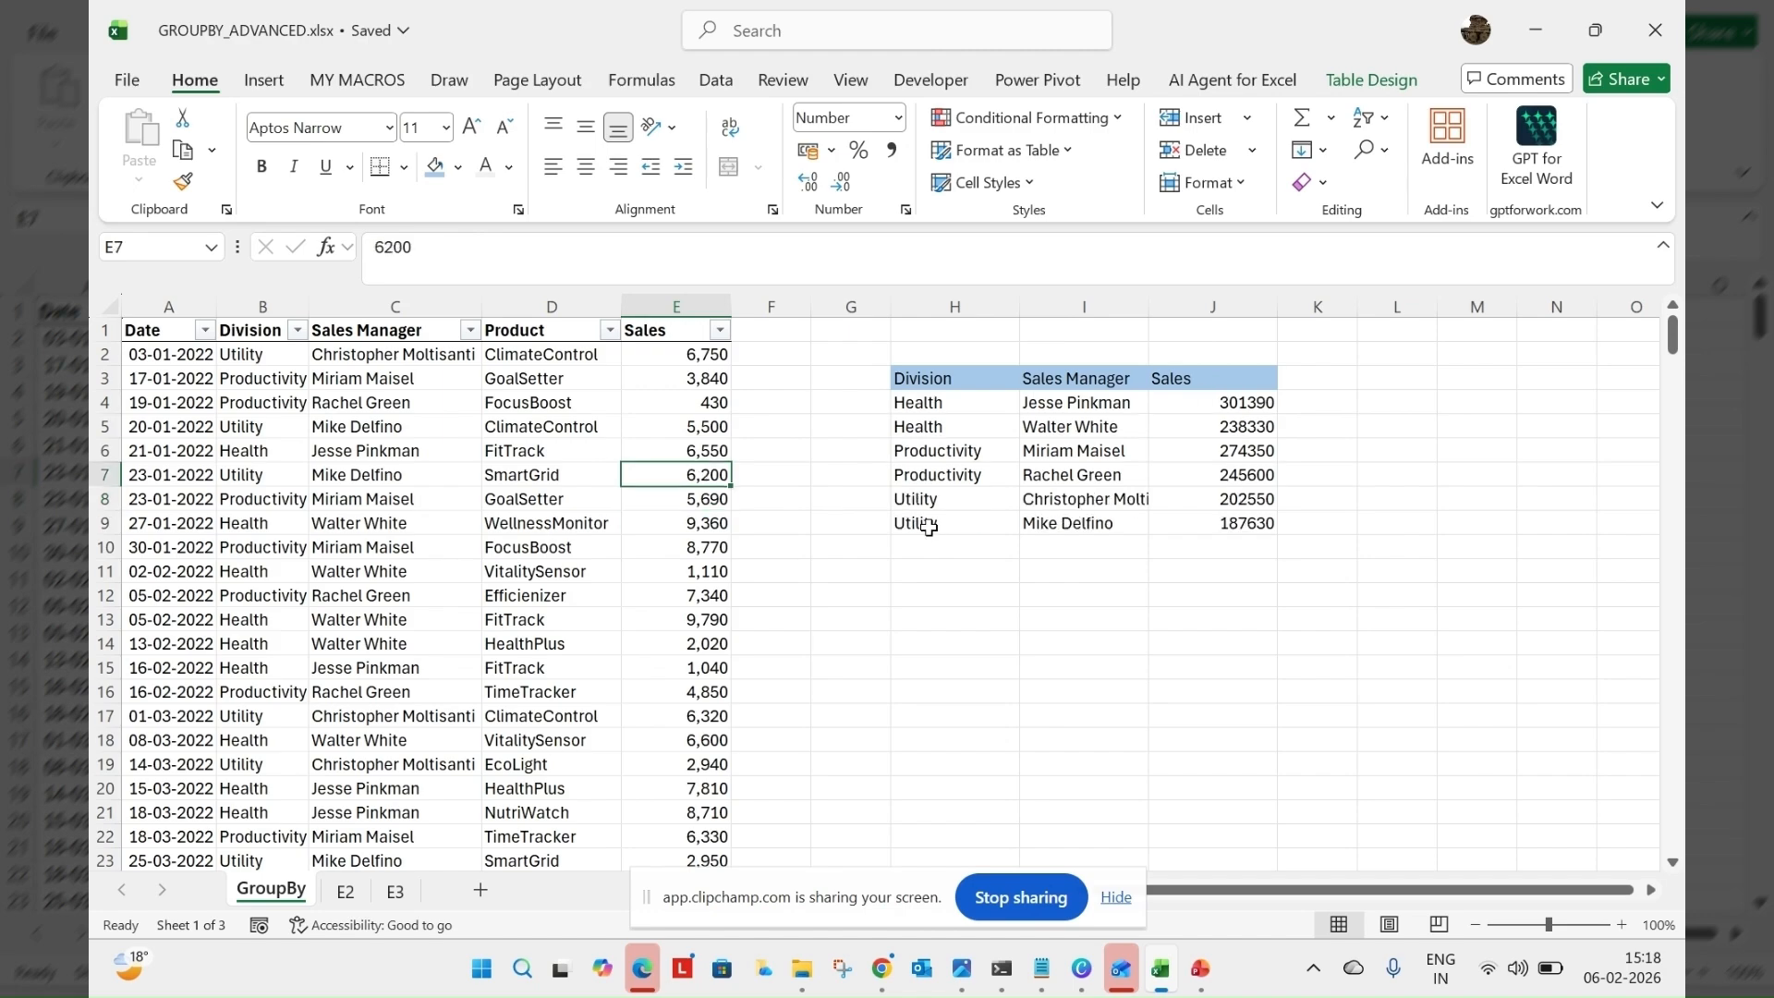
click(1203, 427)
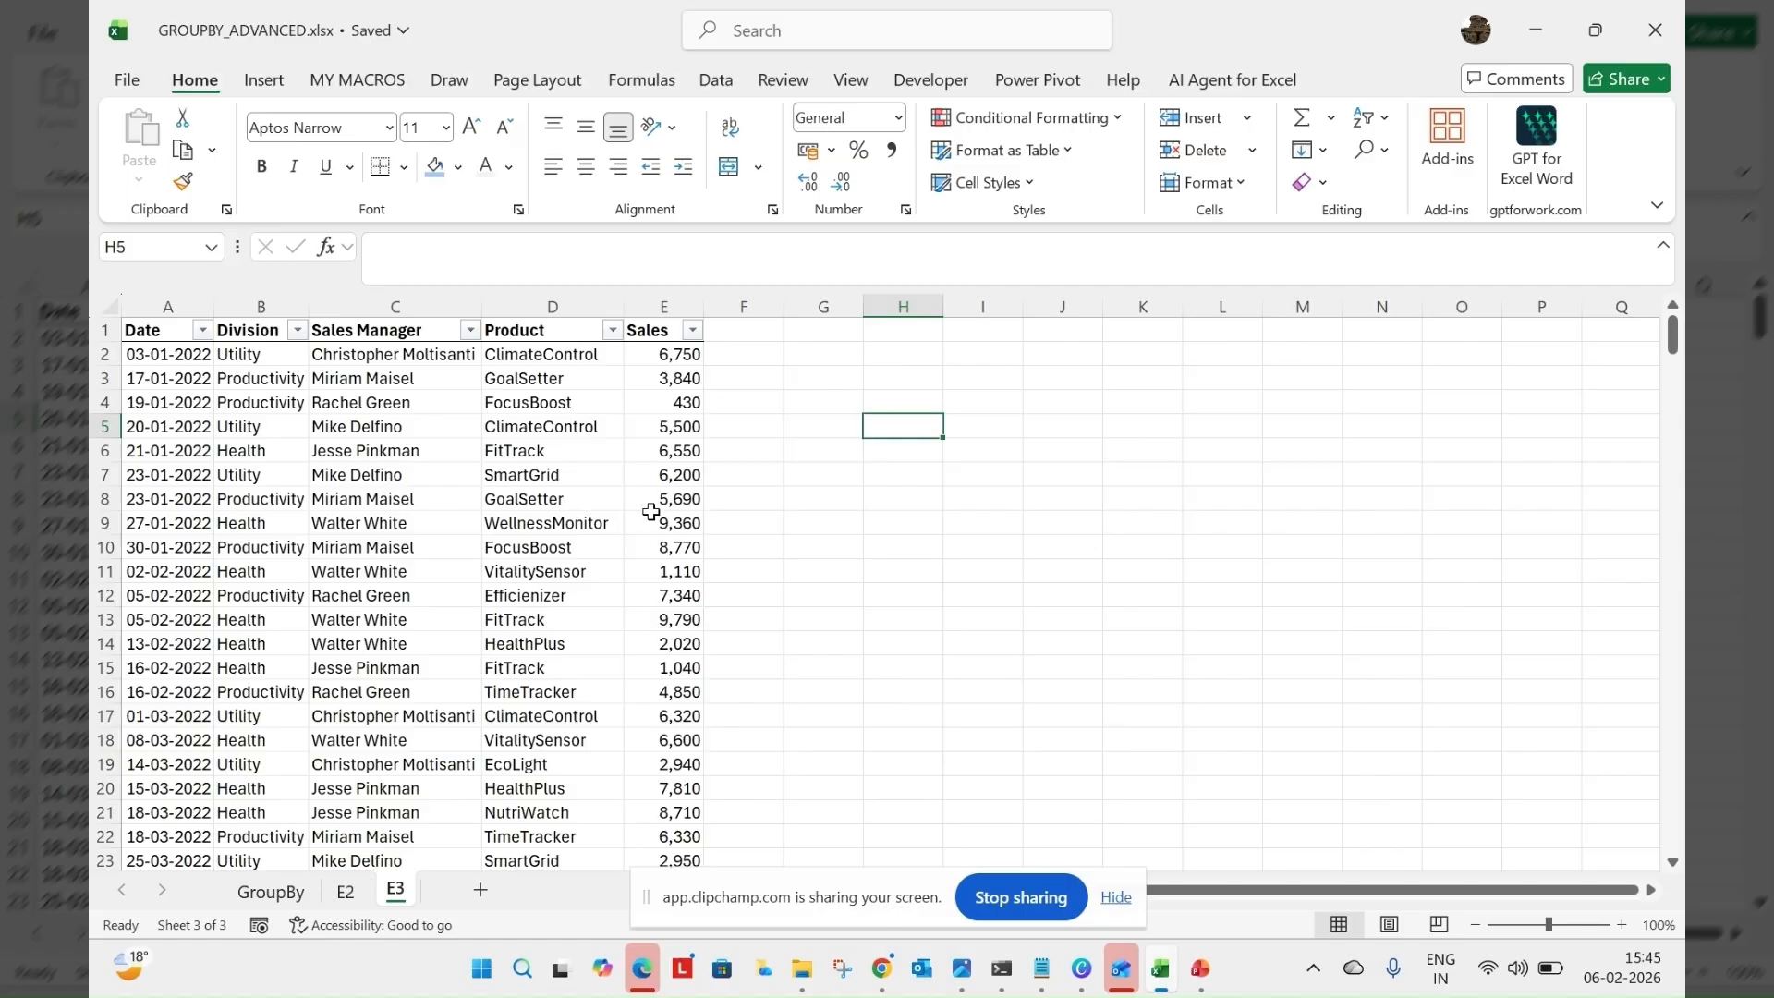
Start a GROUPBY formula in H5 of sheet E3 with the whole Division column, including its header, as row_fields
text(=gr)
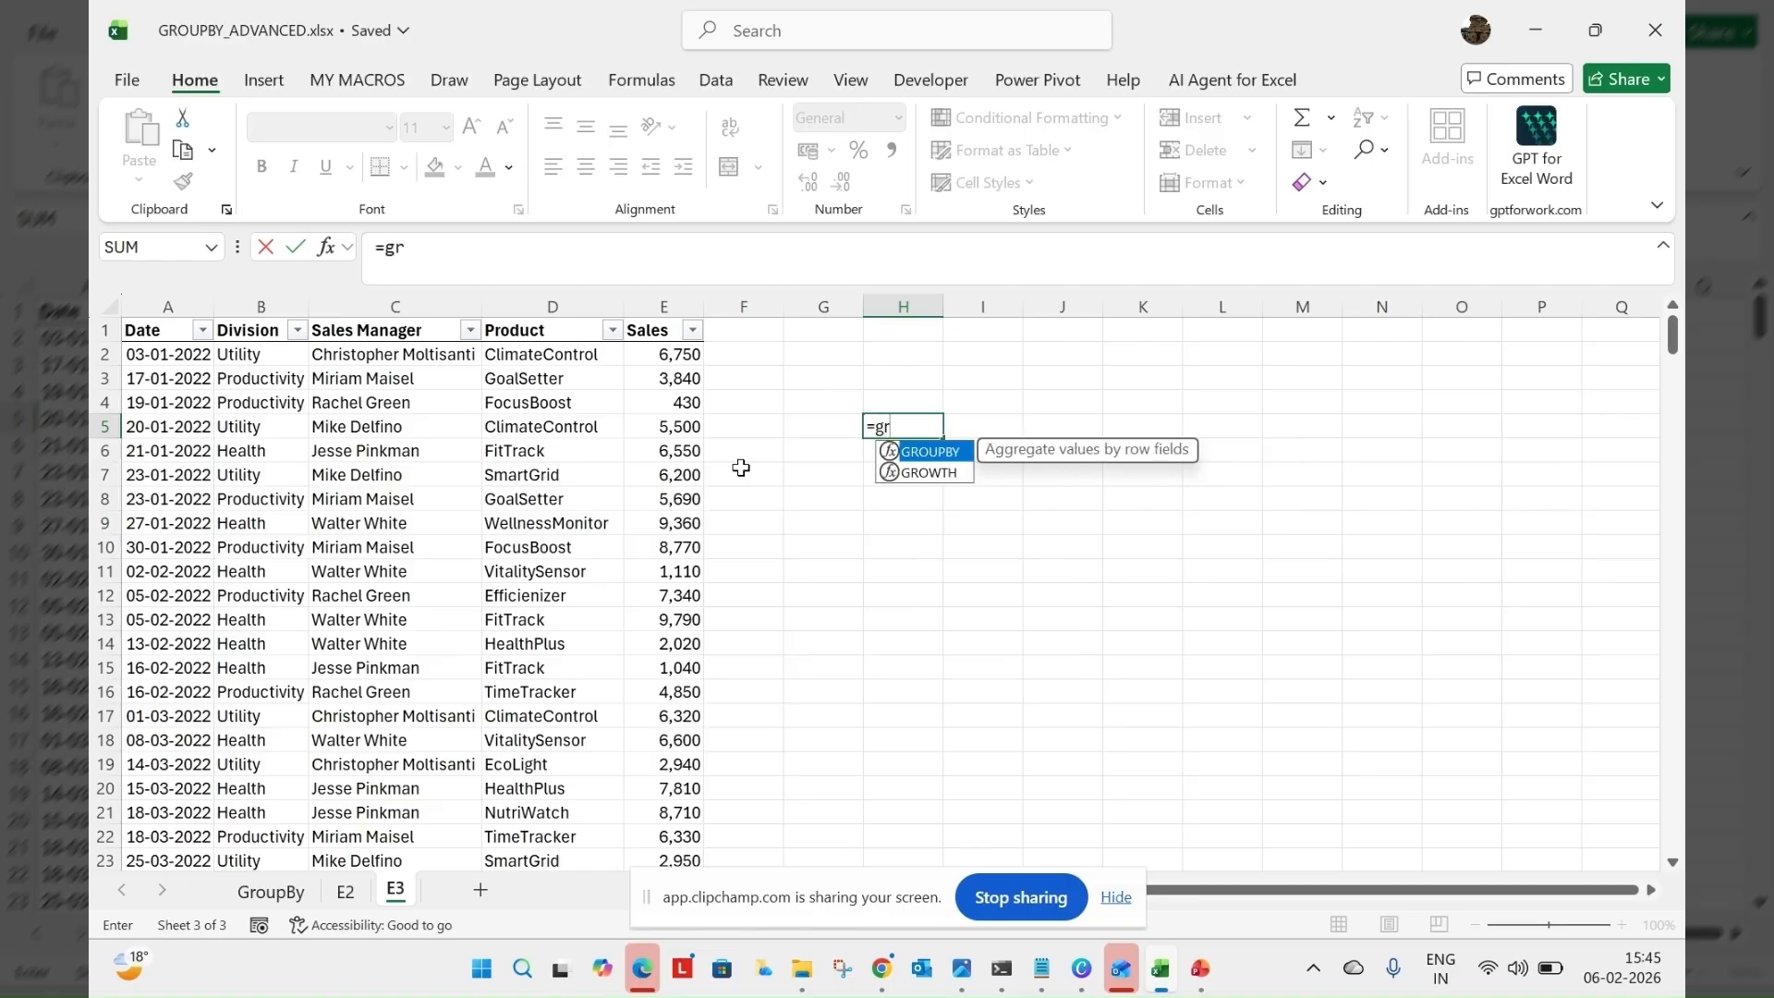
key(Tab)
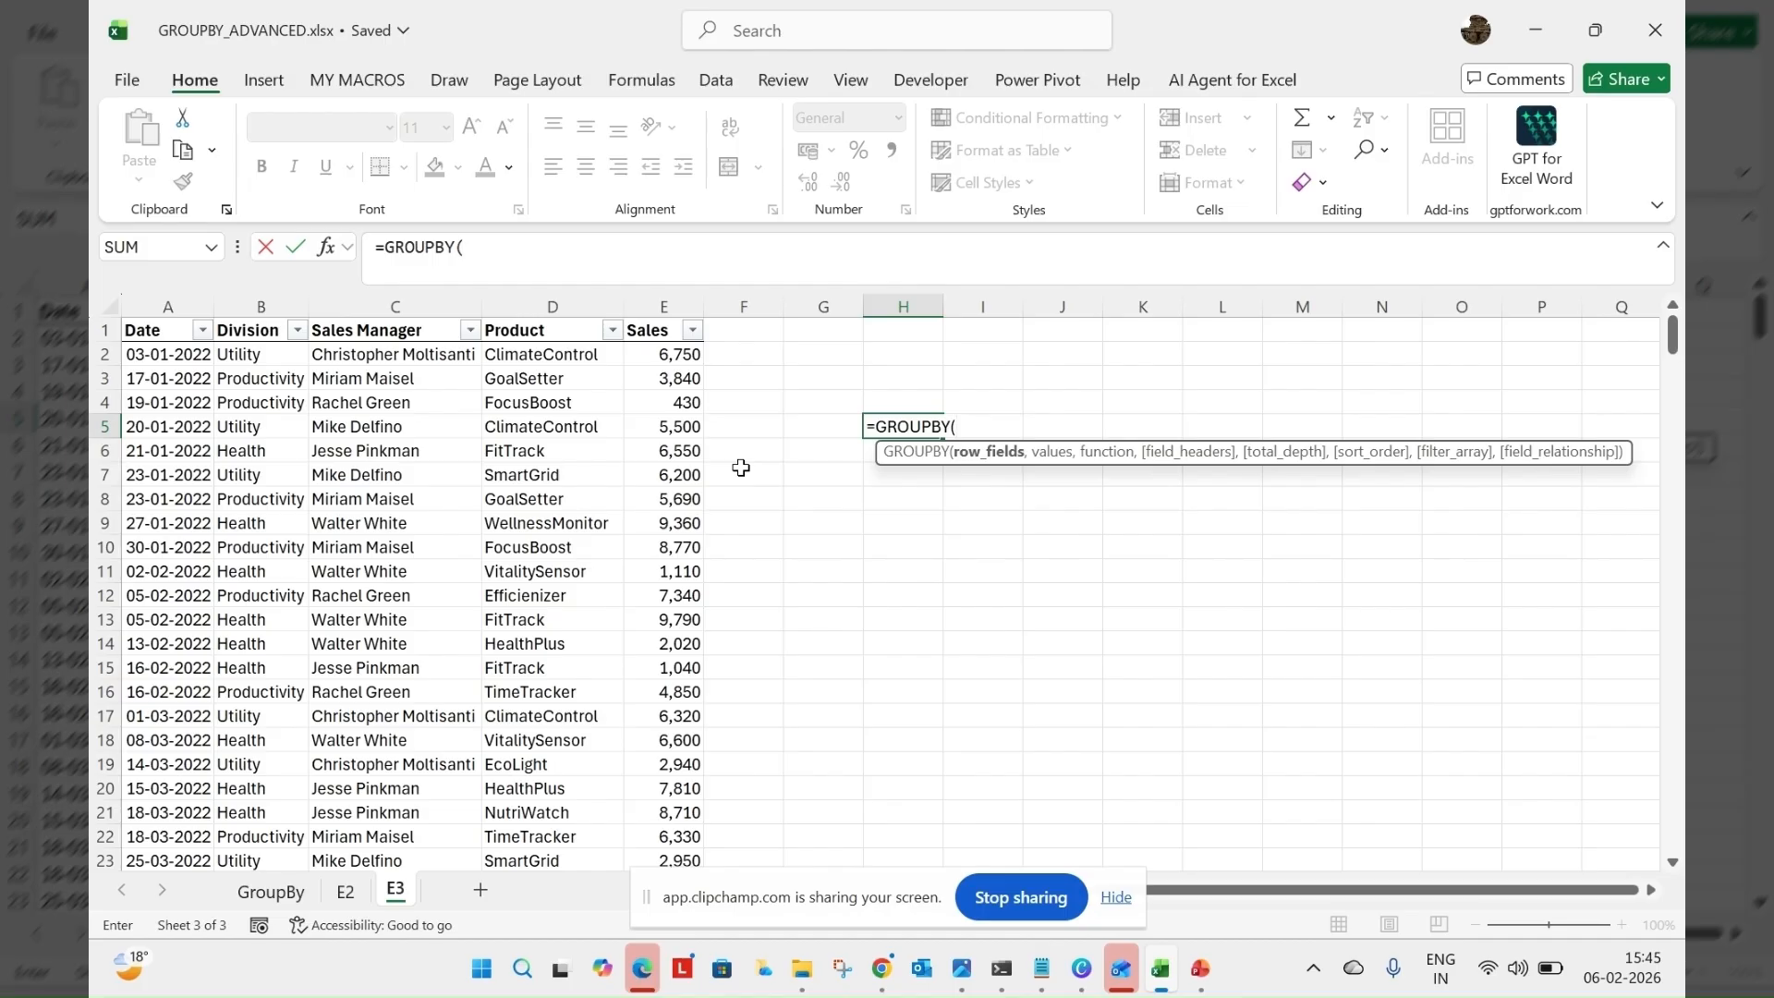
click(273, 330)
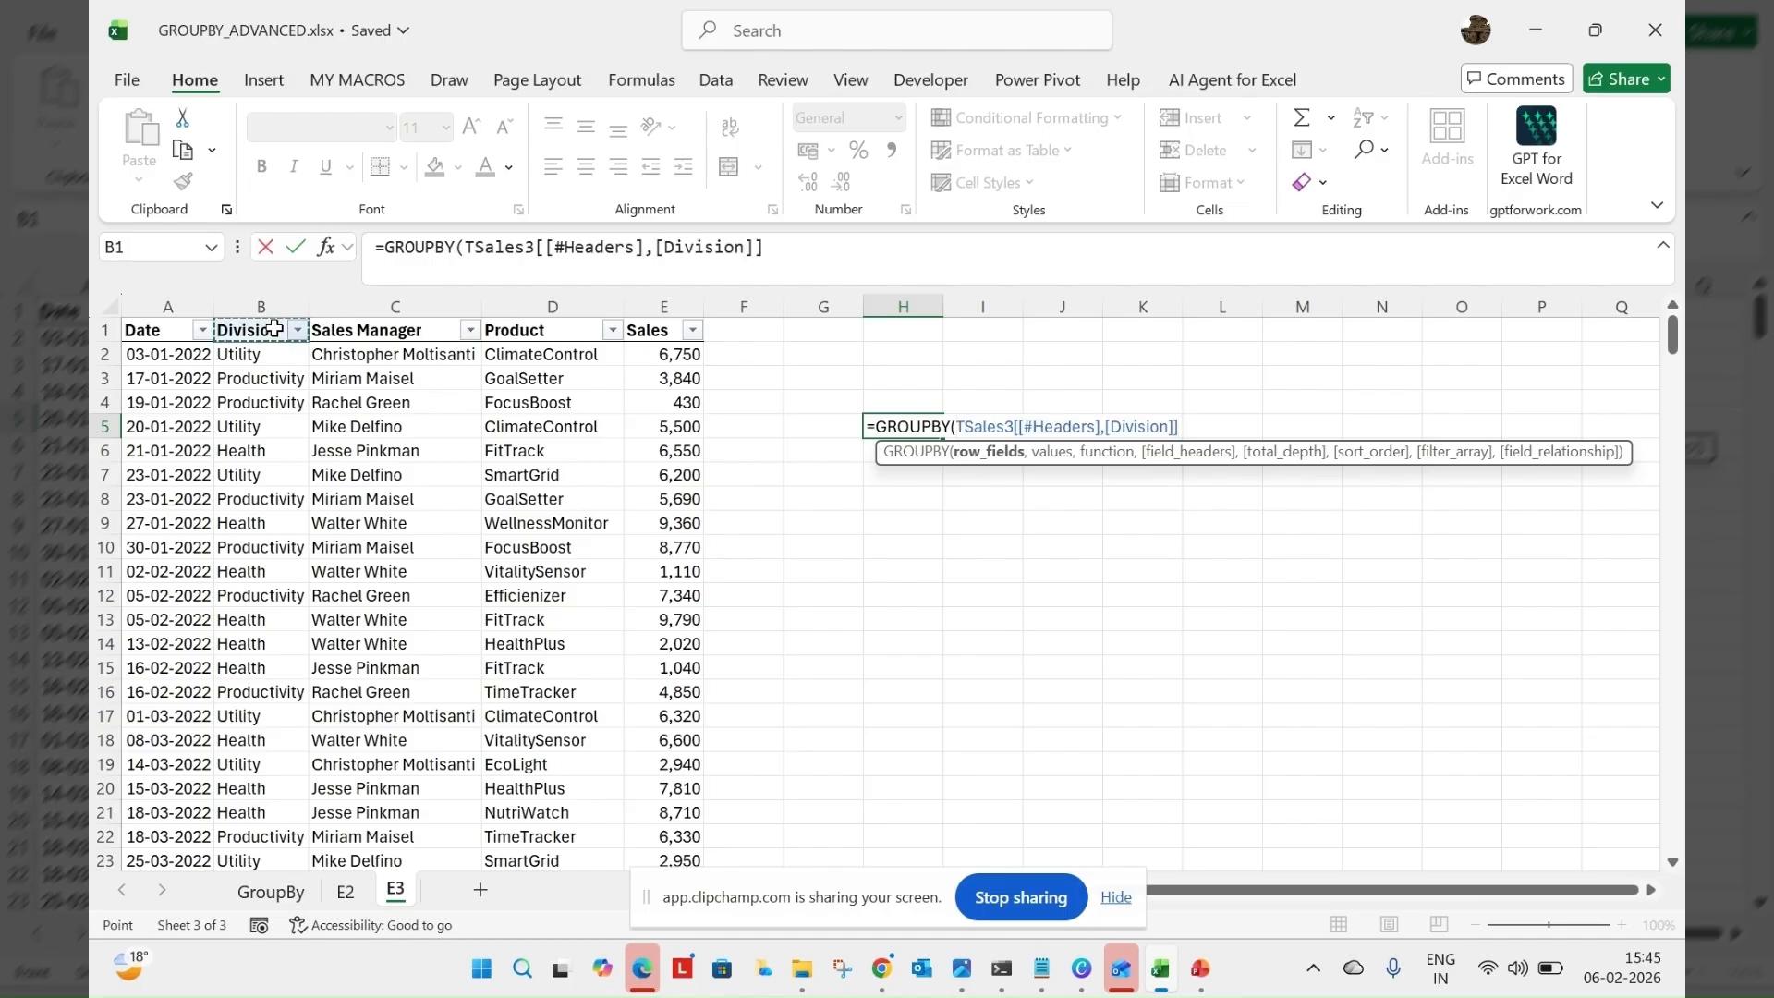
key(ctrl+shift+Down)
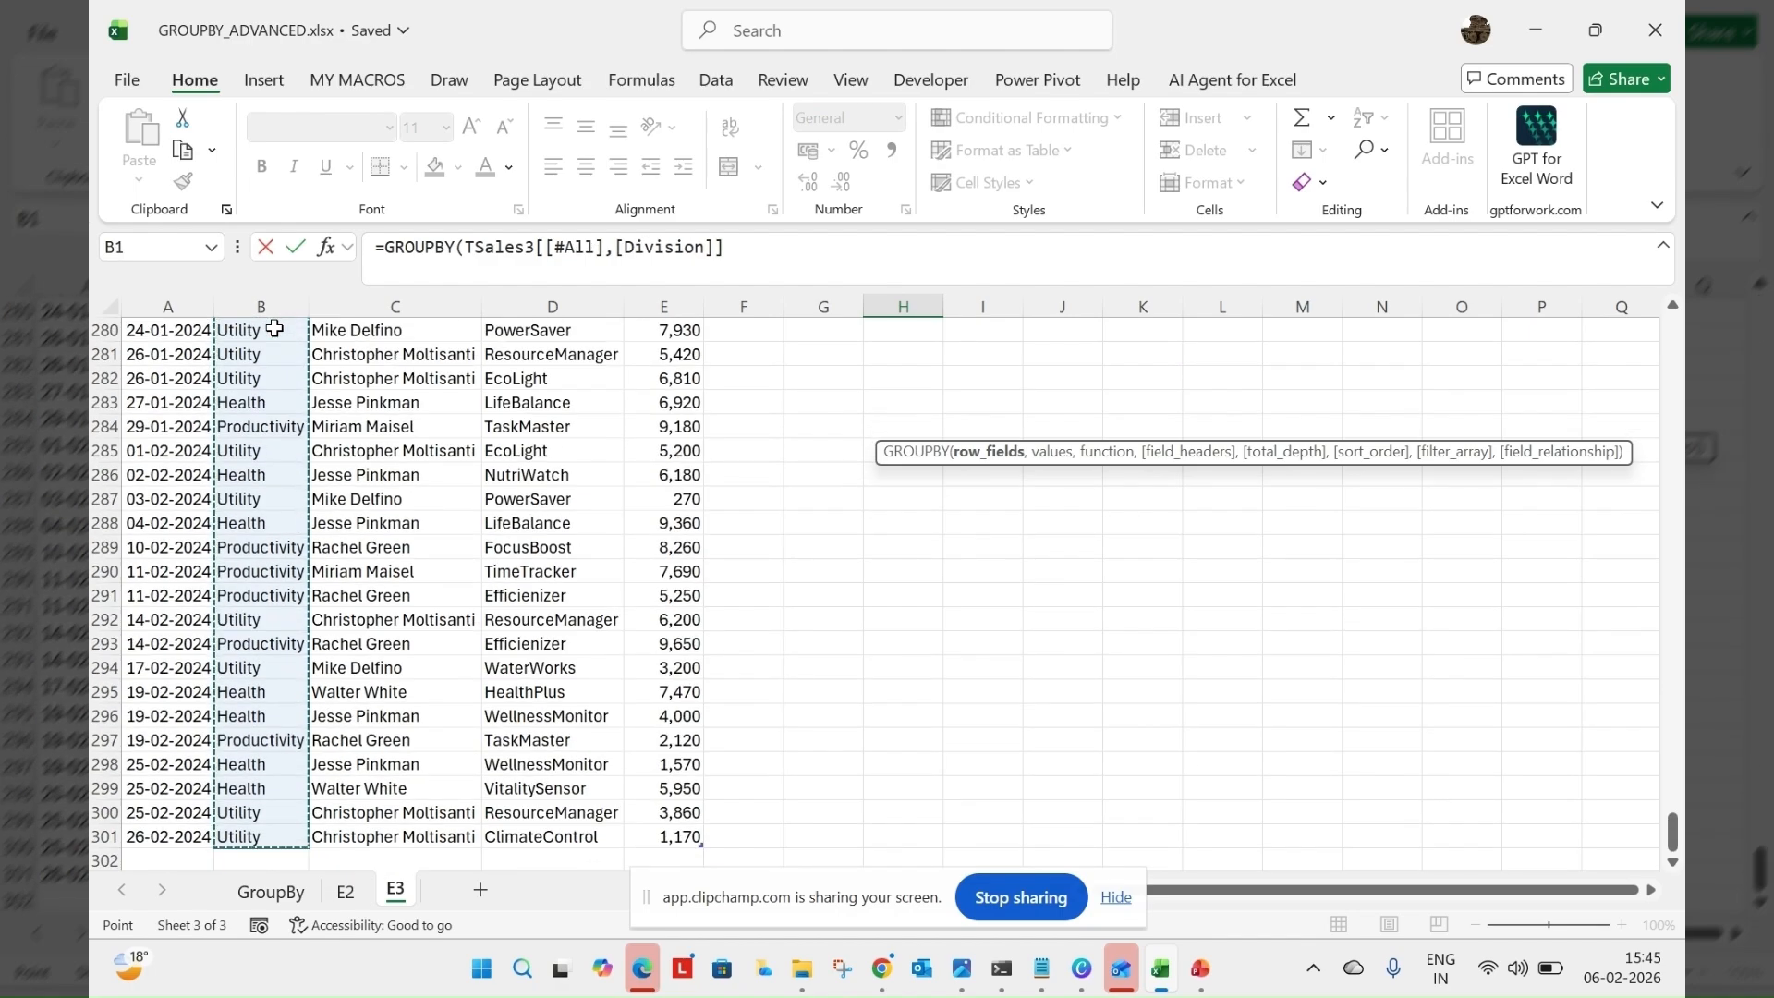
text(,)
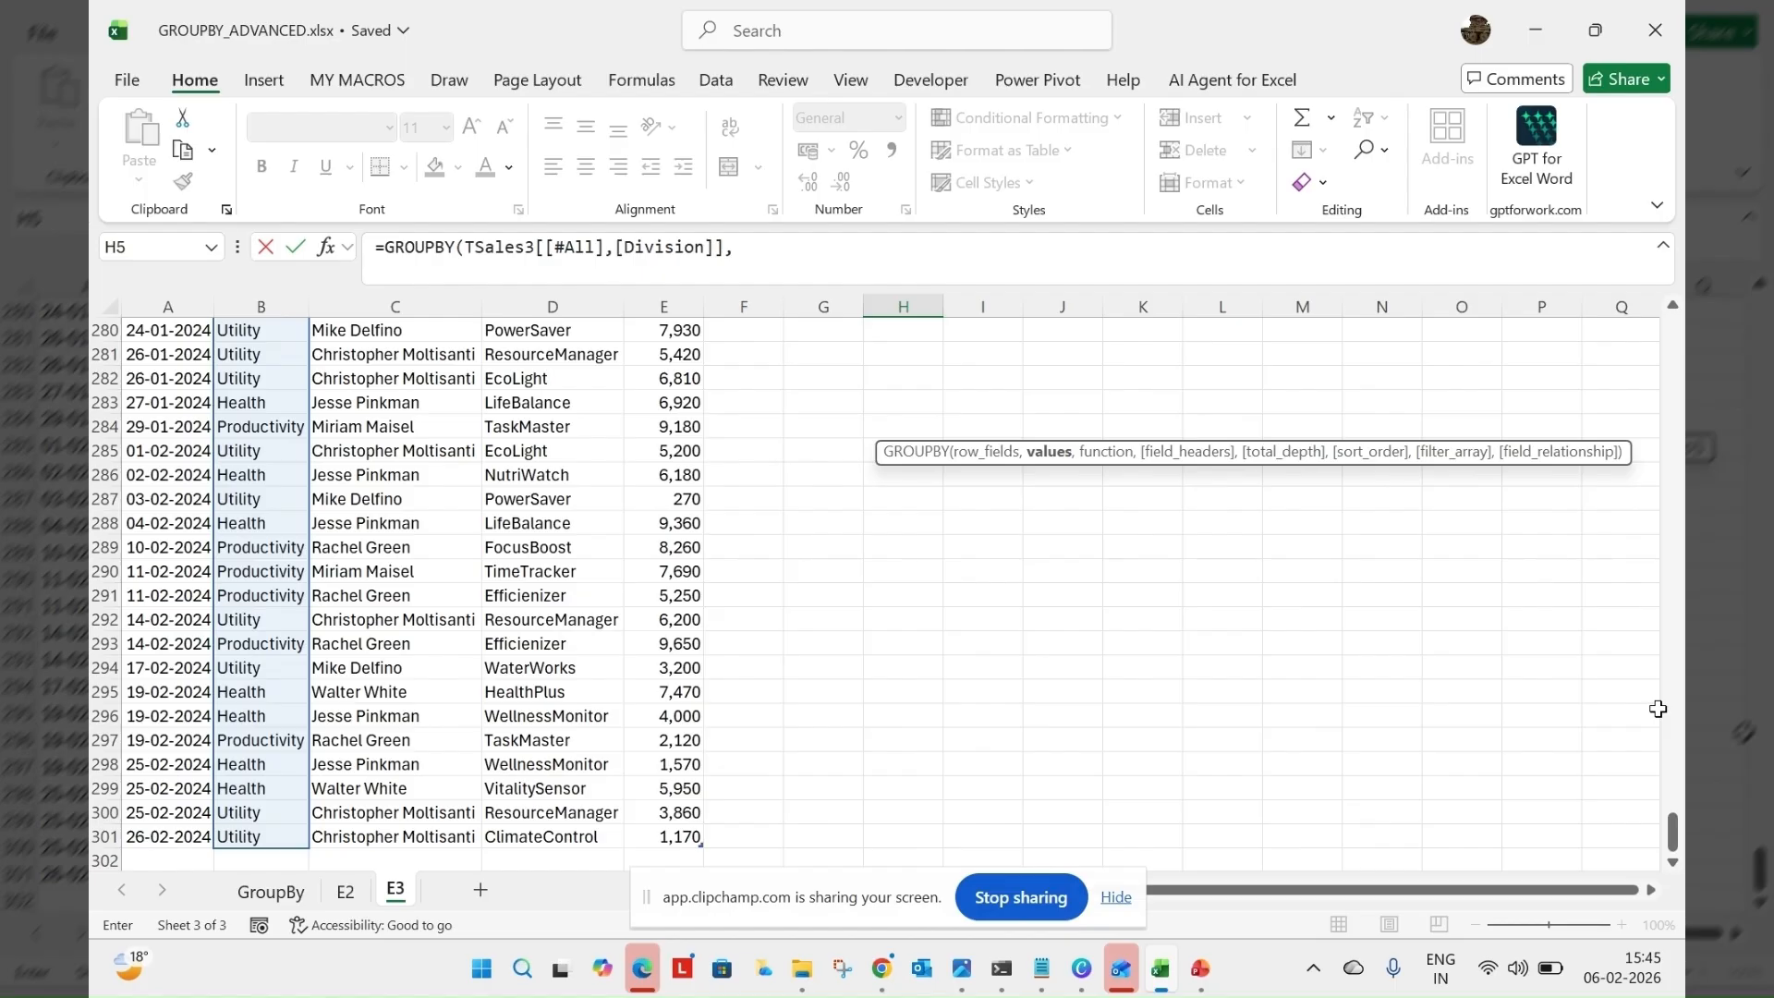
Use the whole Sales Manager column, including its header, as the values argument of the GROUPBY formula
drag(1672, 836, 1674, 325)
click(413, 319)
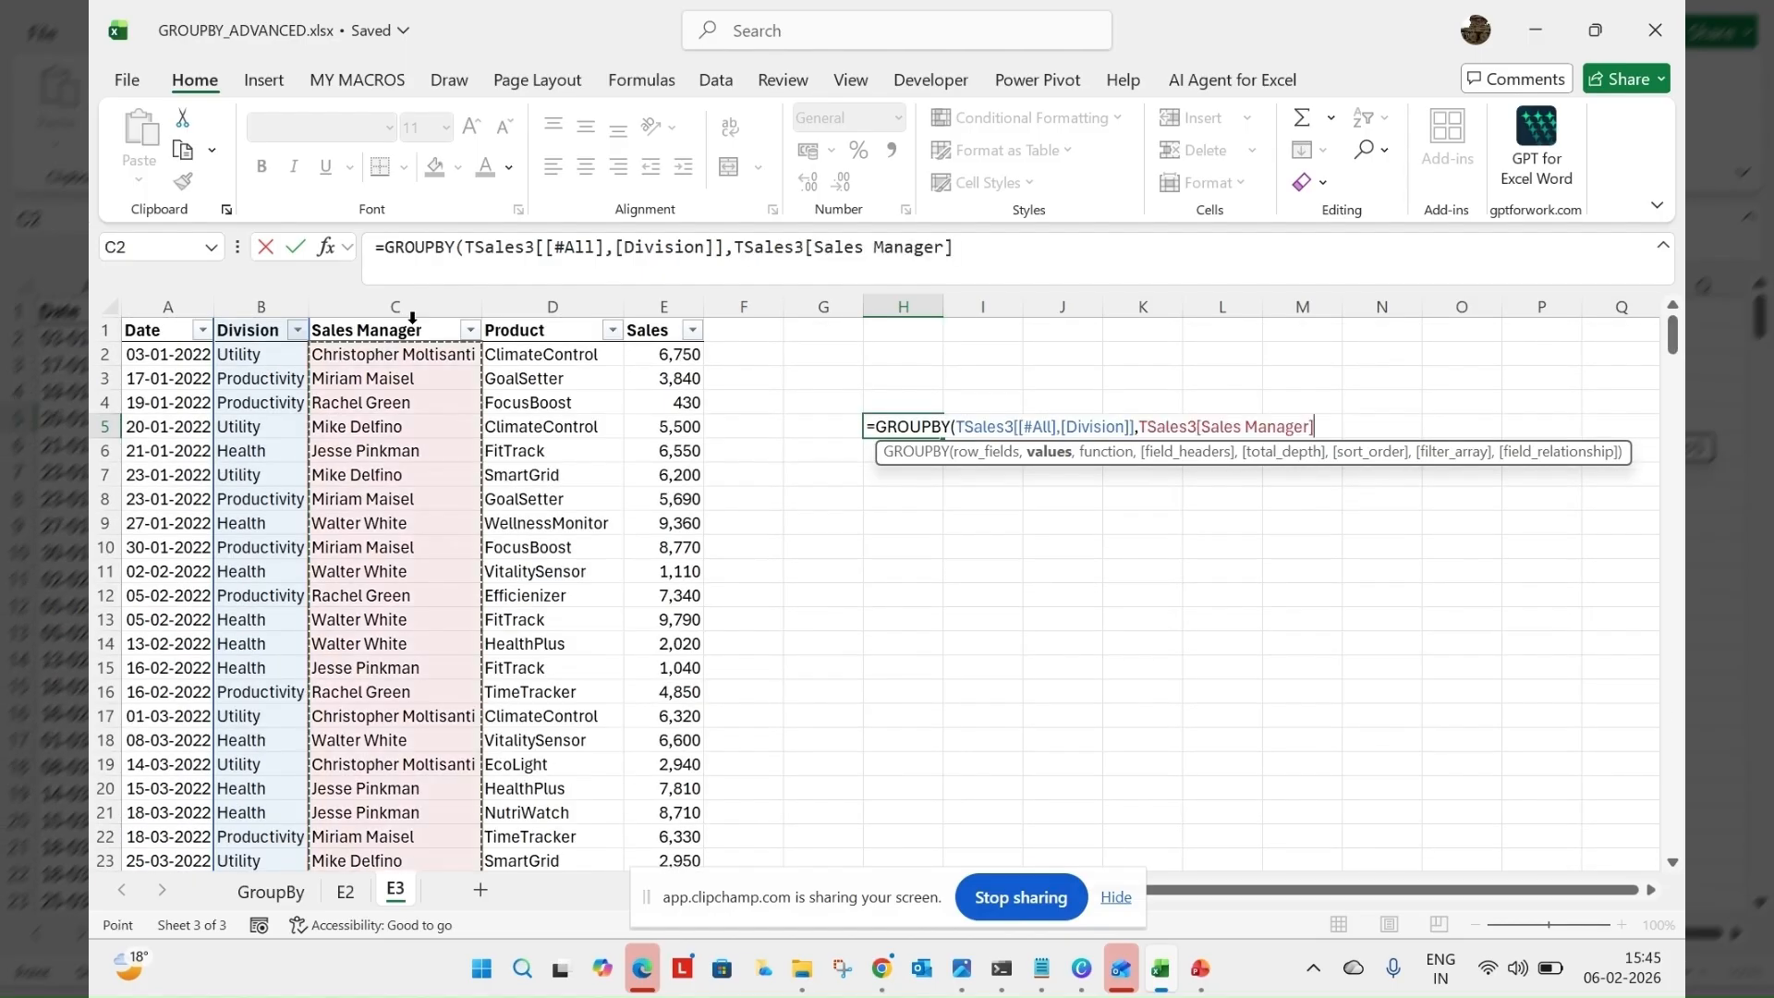
click(409, 315)
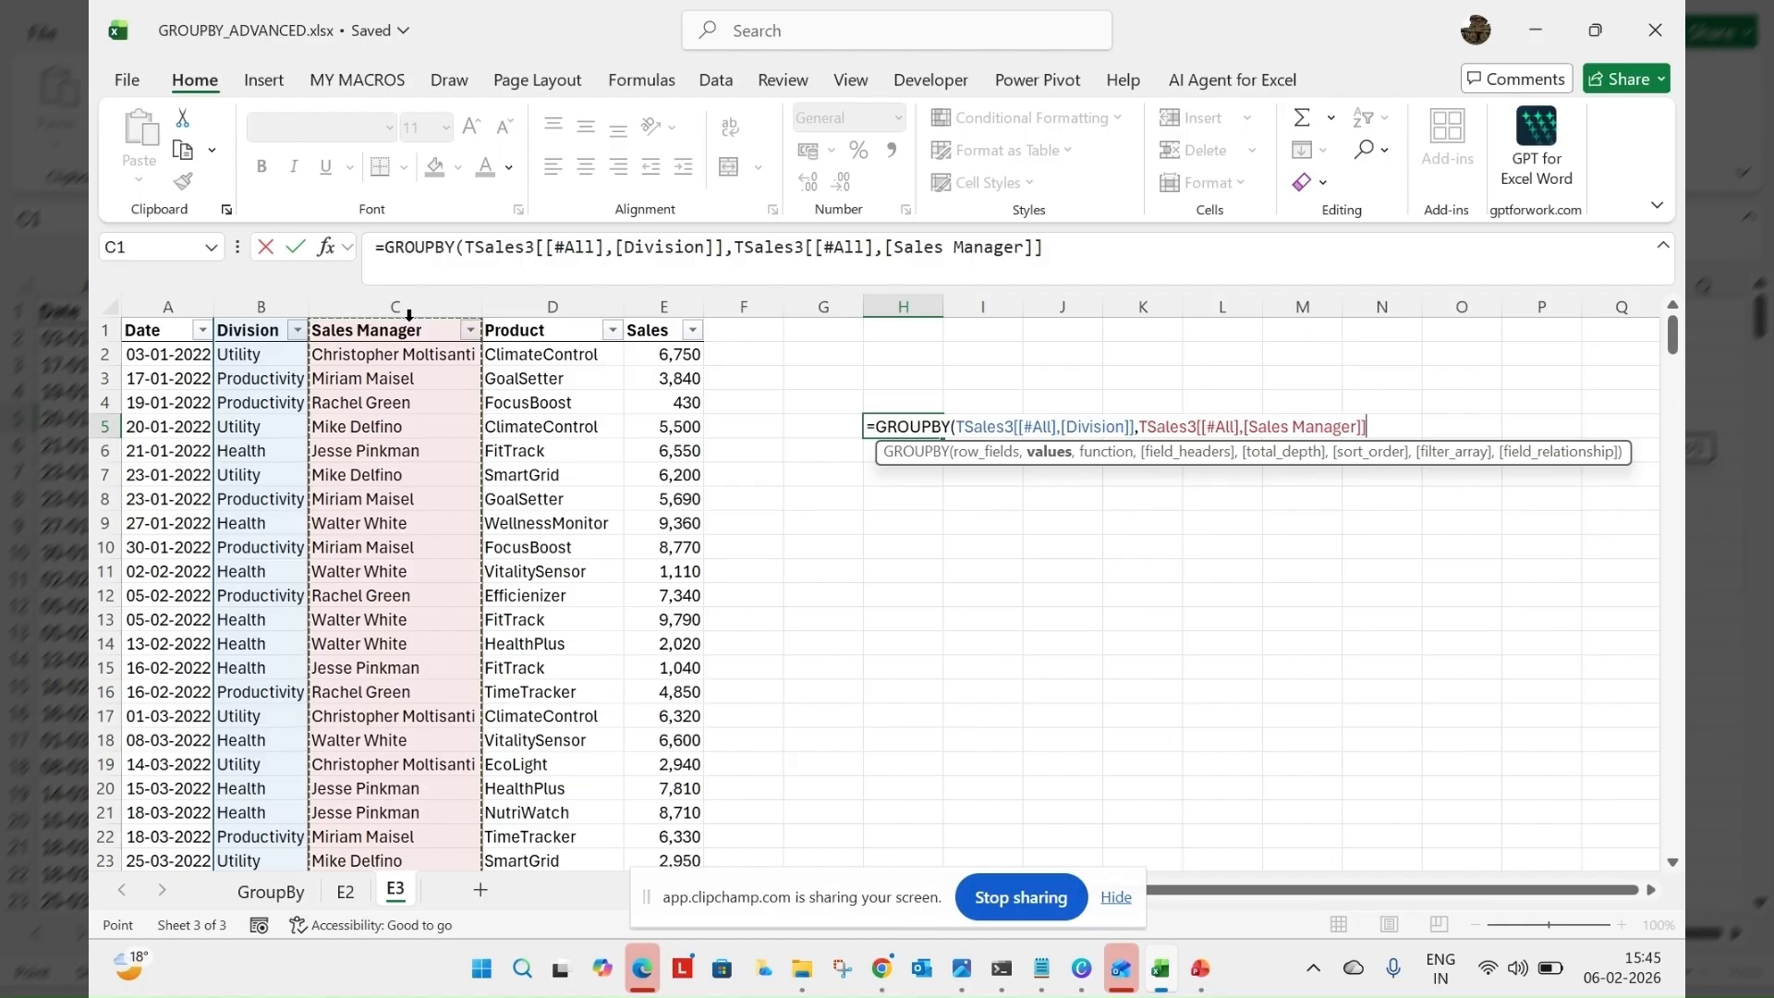
text(,)
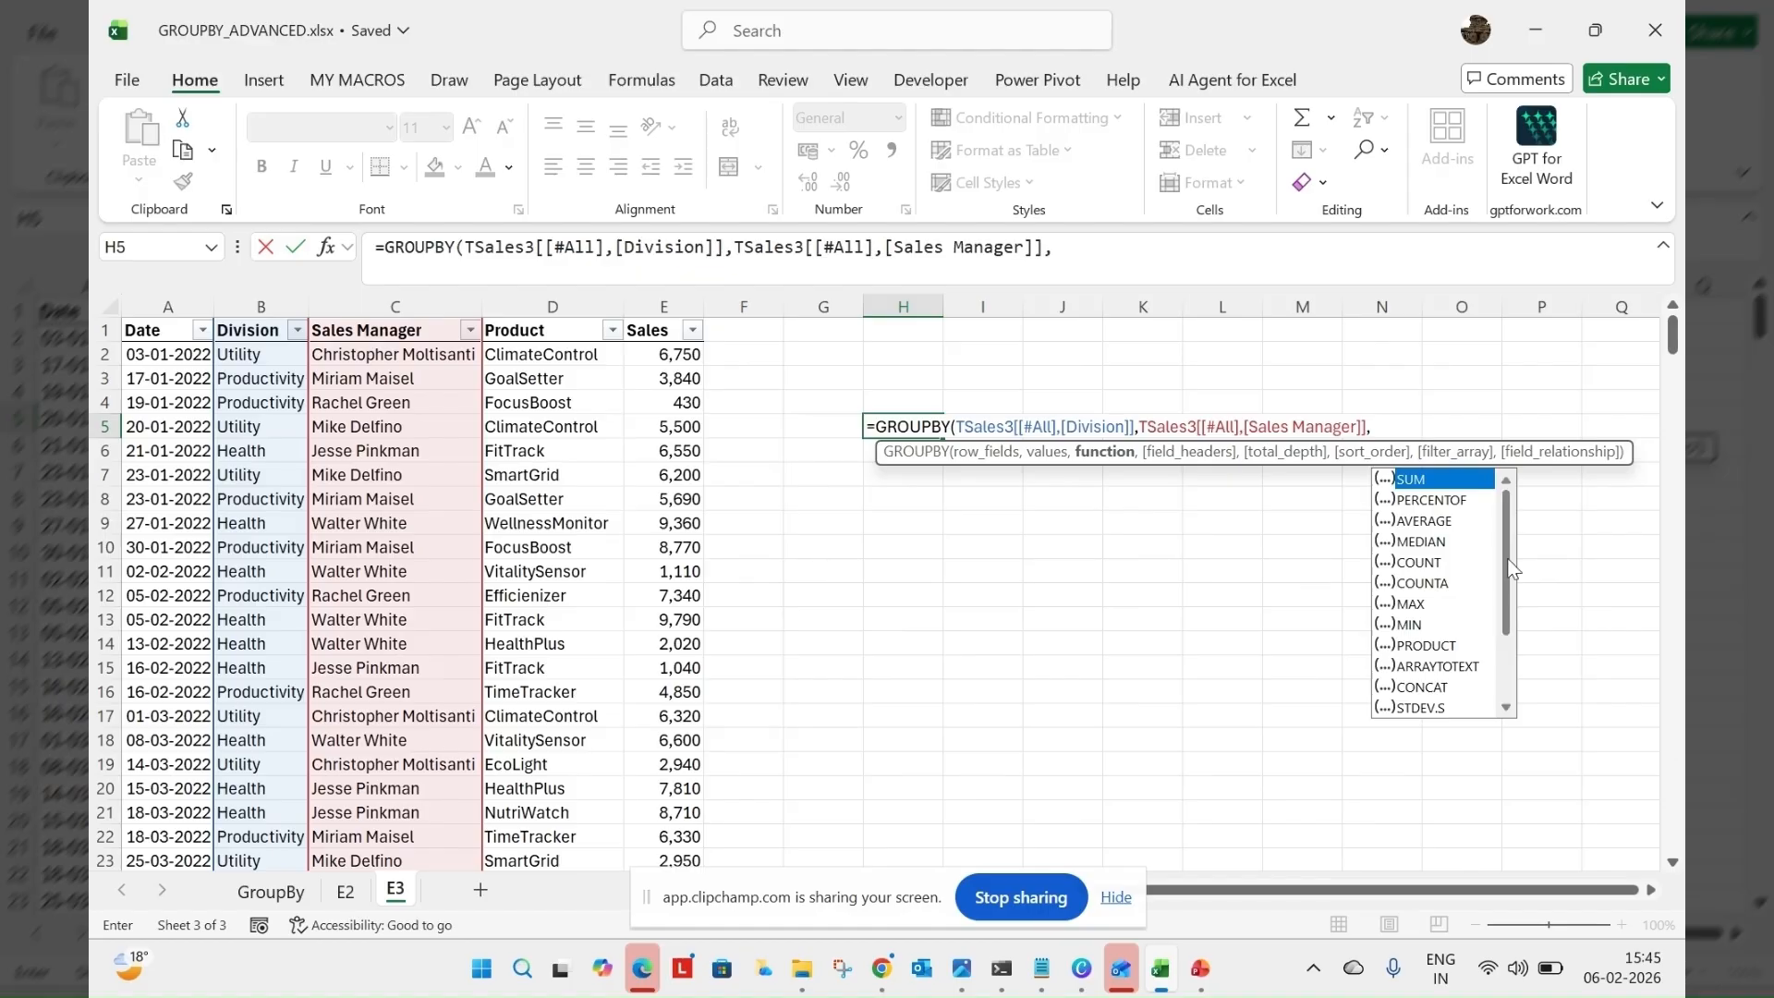
Choose ARRAYTOTEXT as the GROUPBY function argument and enter the formula in H5
drag(1509, 563, 1508, 641)
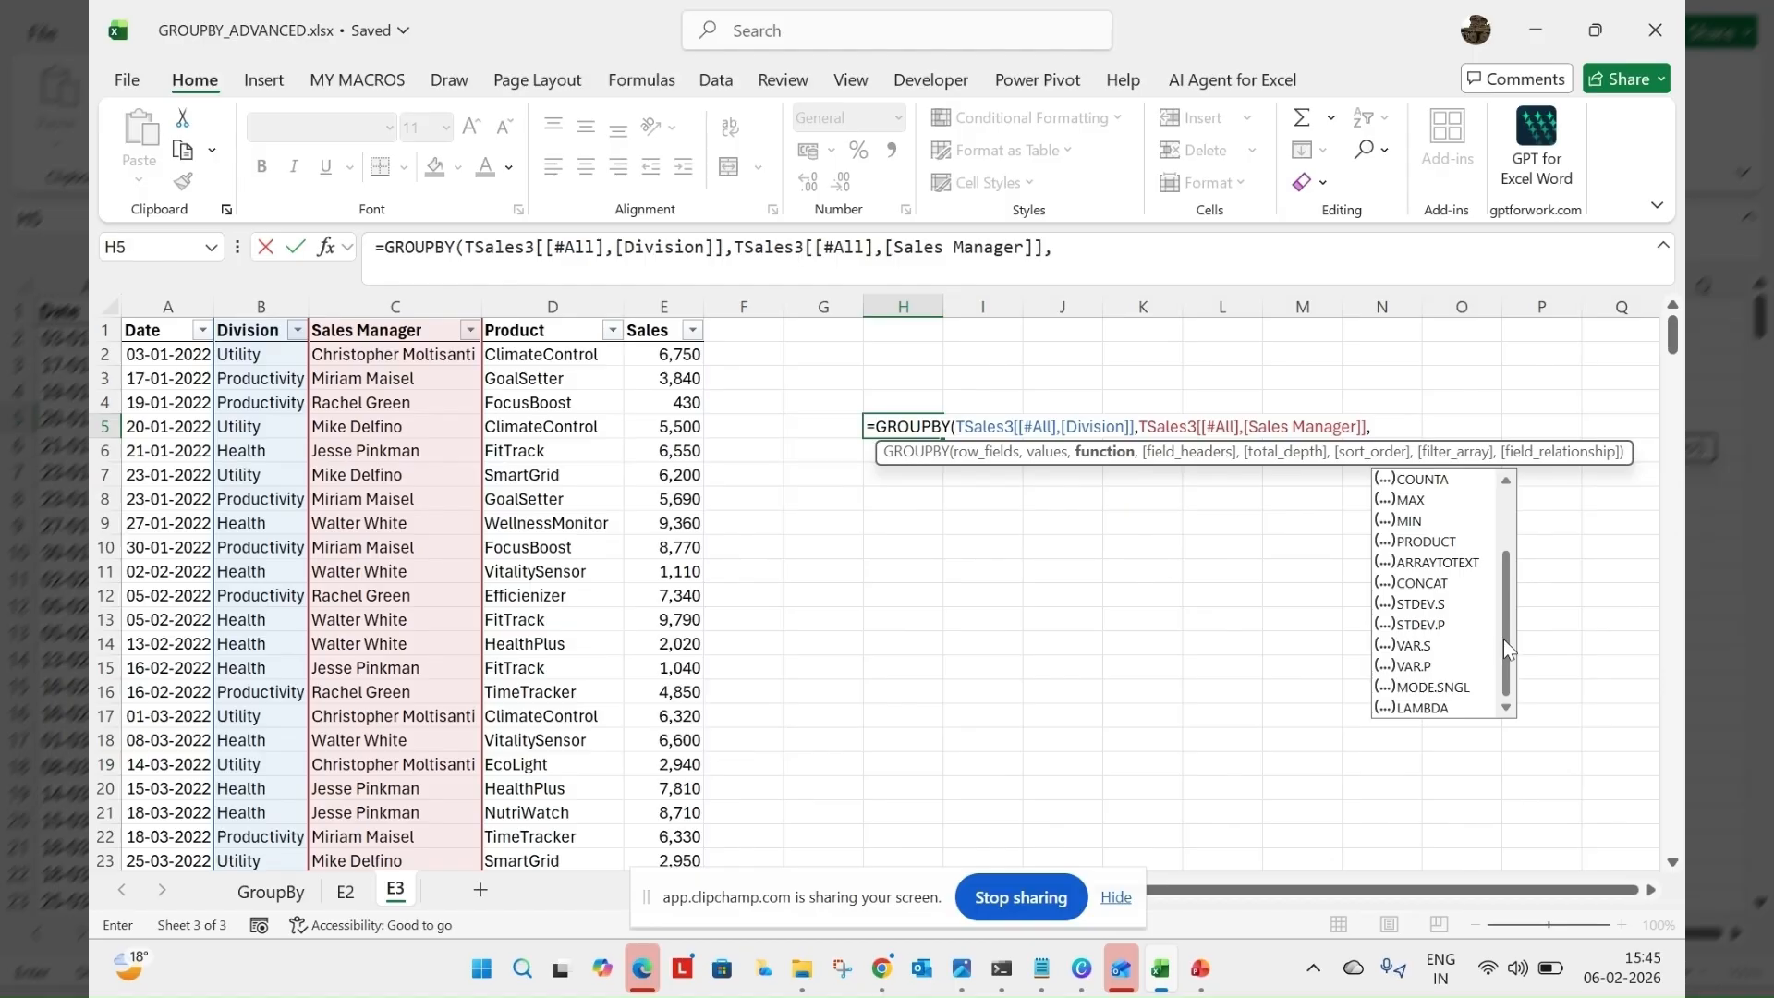
mouse_move(1507, 654)
mouse_down()
mouse_move(1506, 619)
mouse_move(1519, 668)
mouse_up()
click(1464, 573)
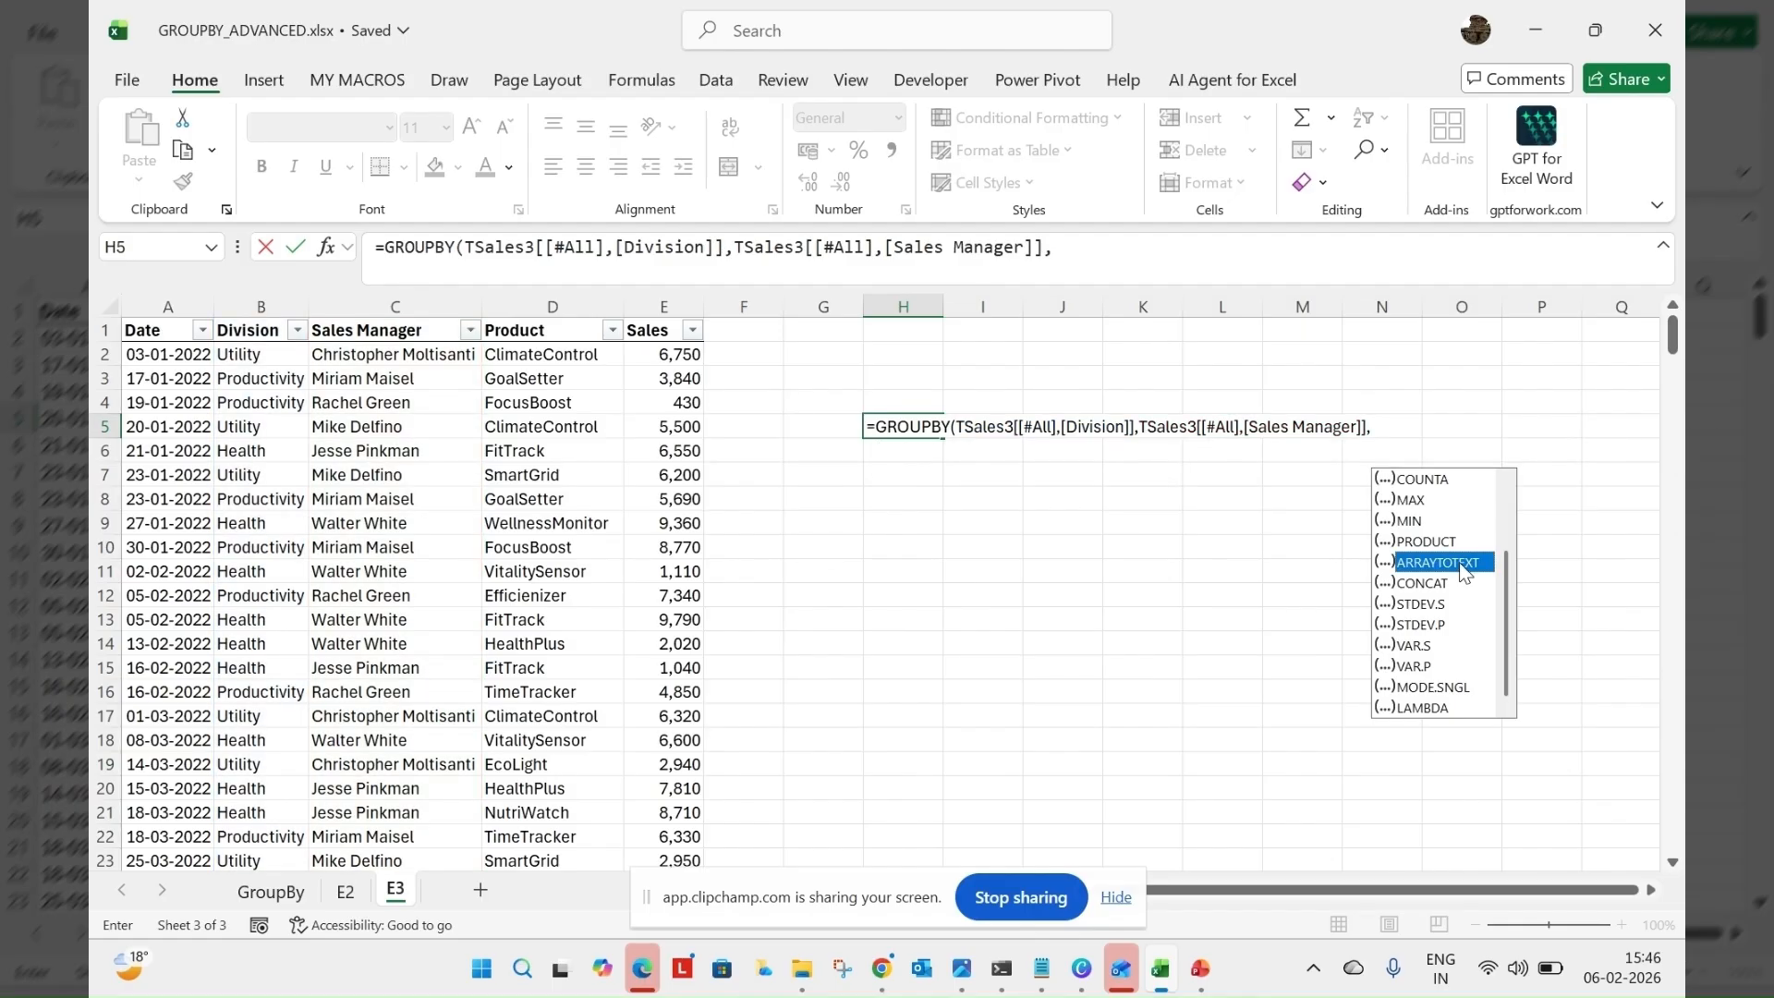
double_click(1464, 565)
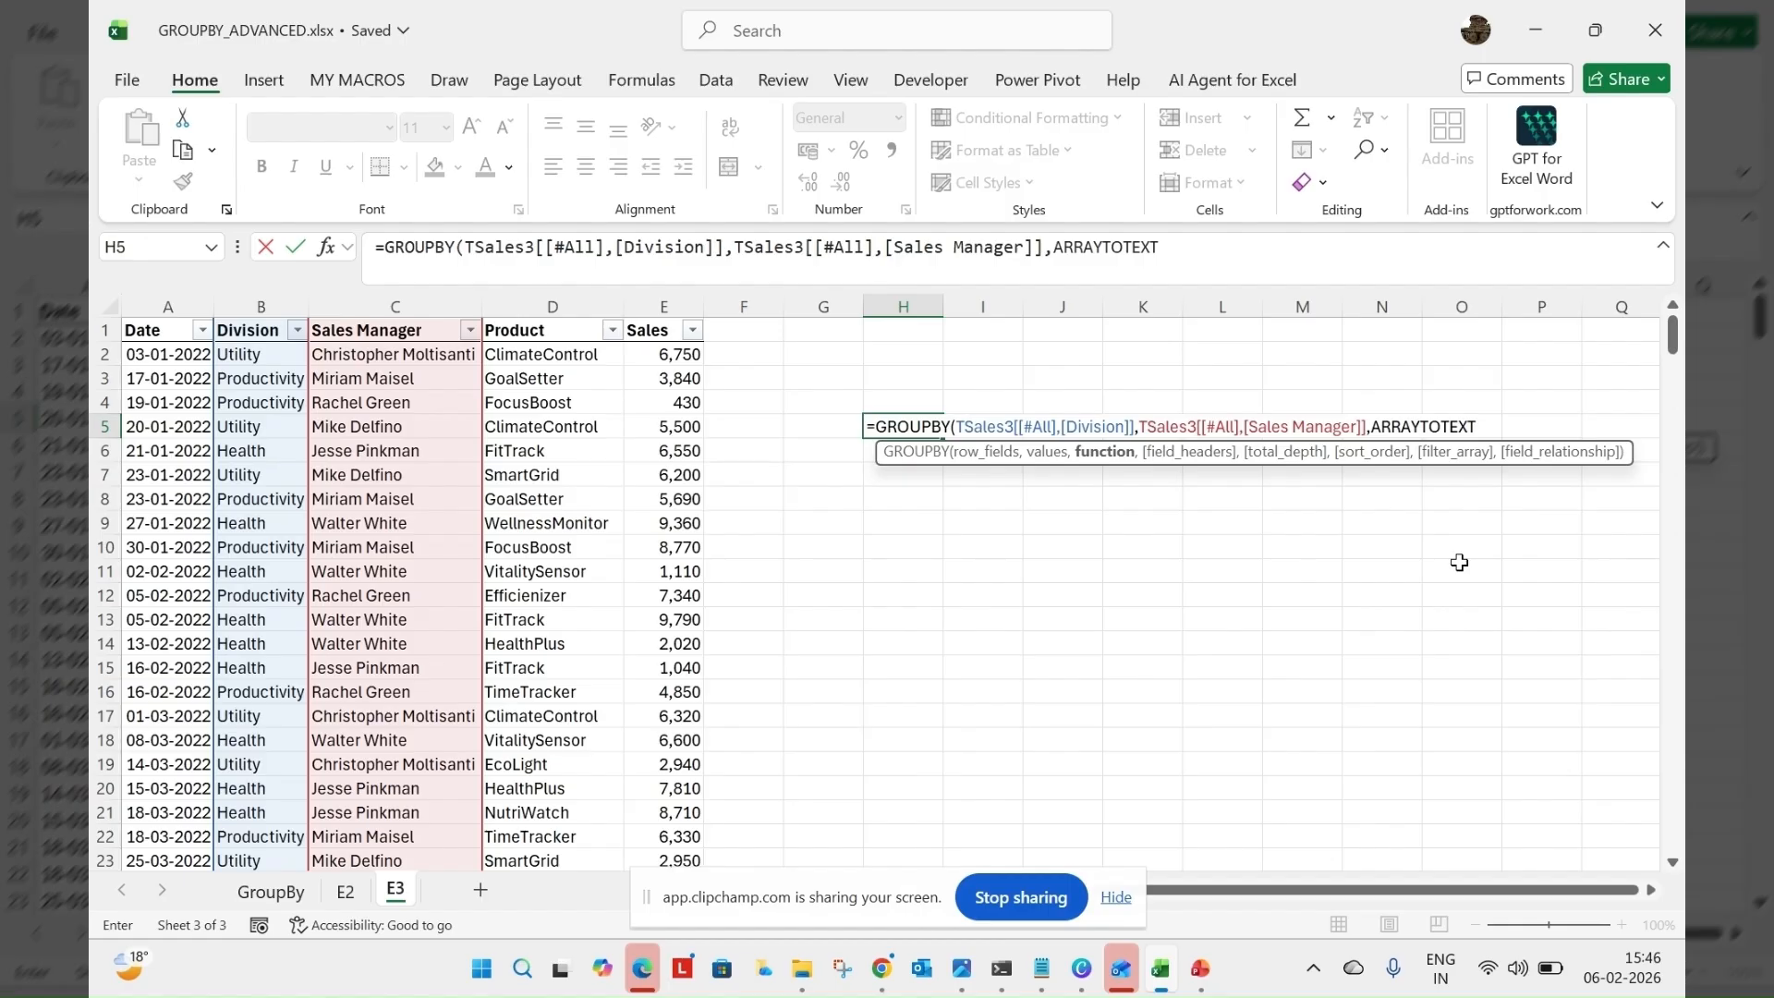
key(Return)
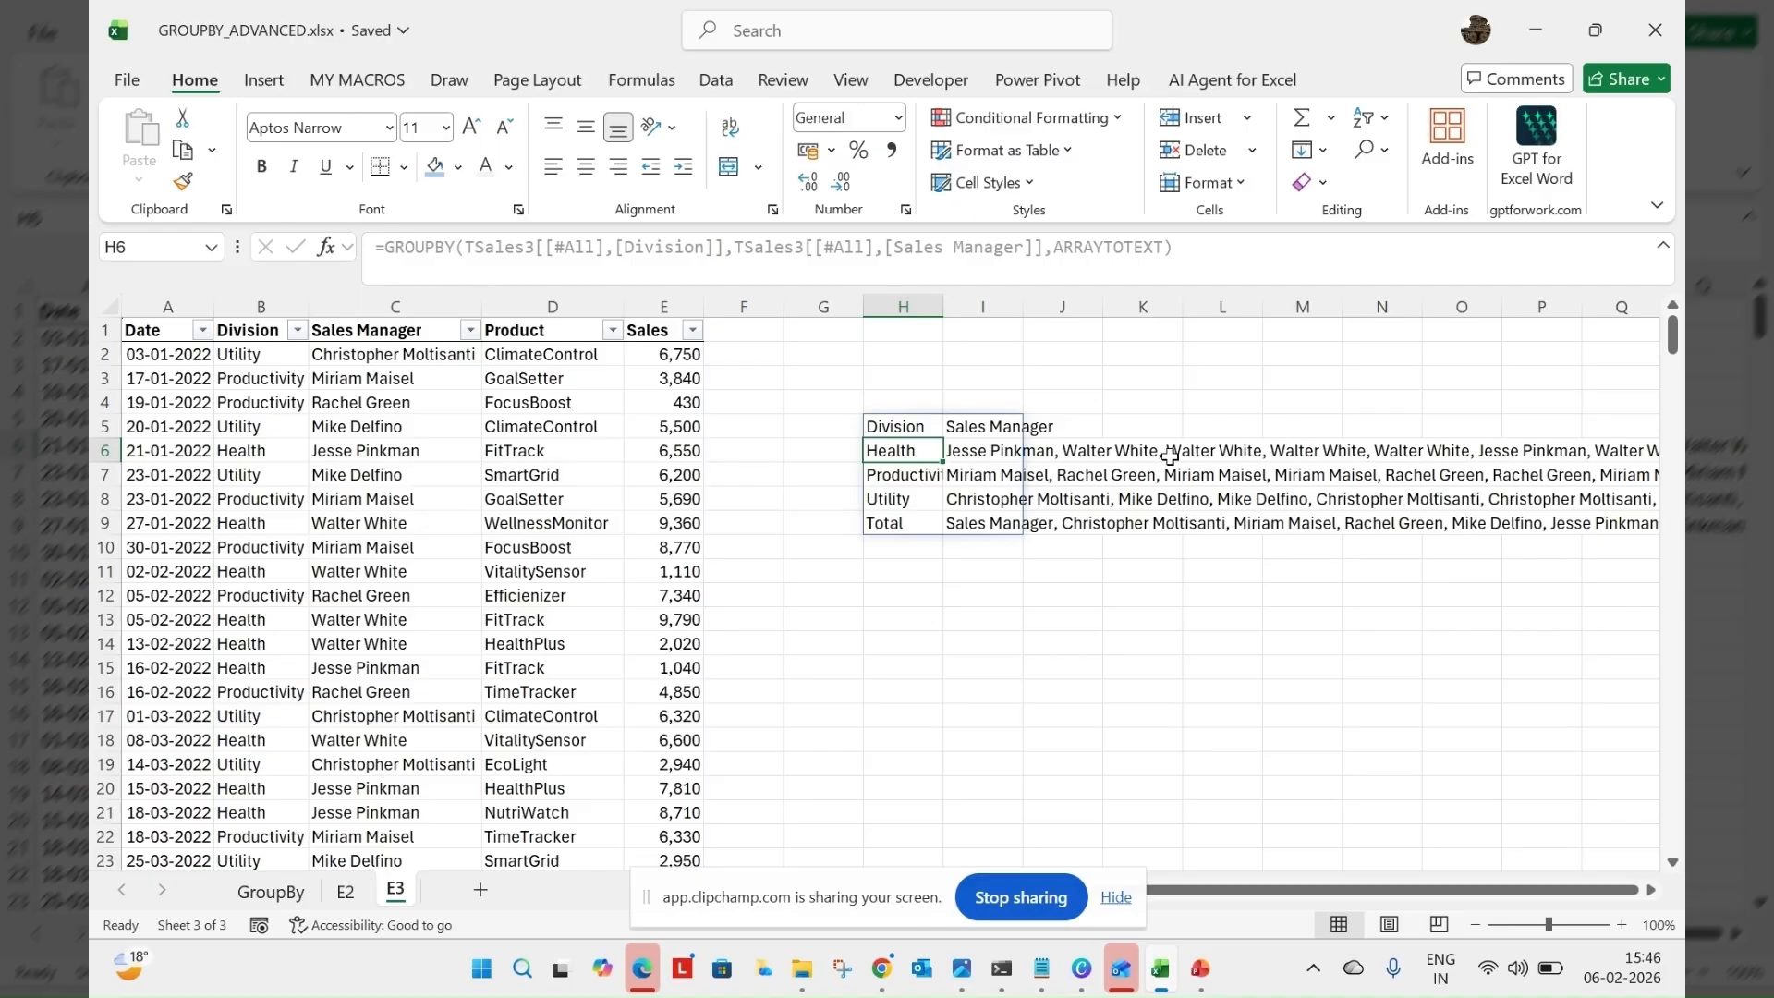
click(1083, 250)
key(ctrl+a)
key(BackSpace)
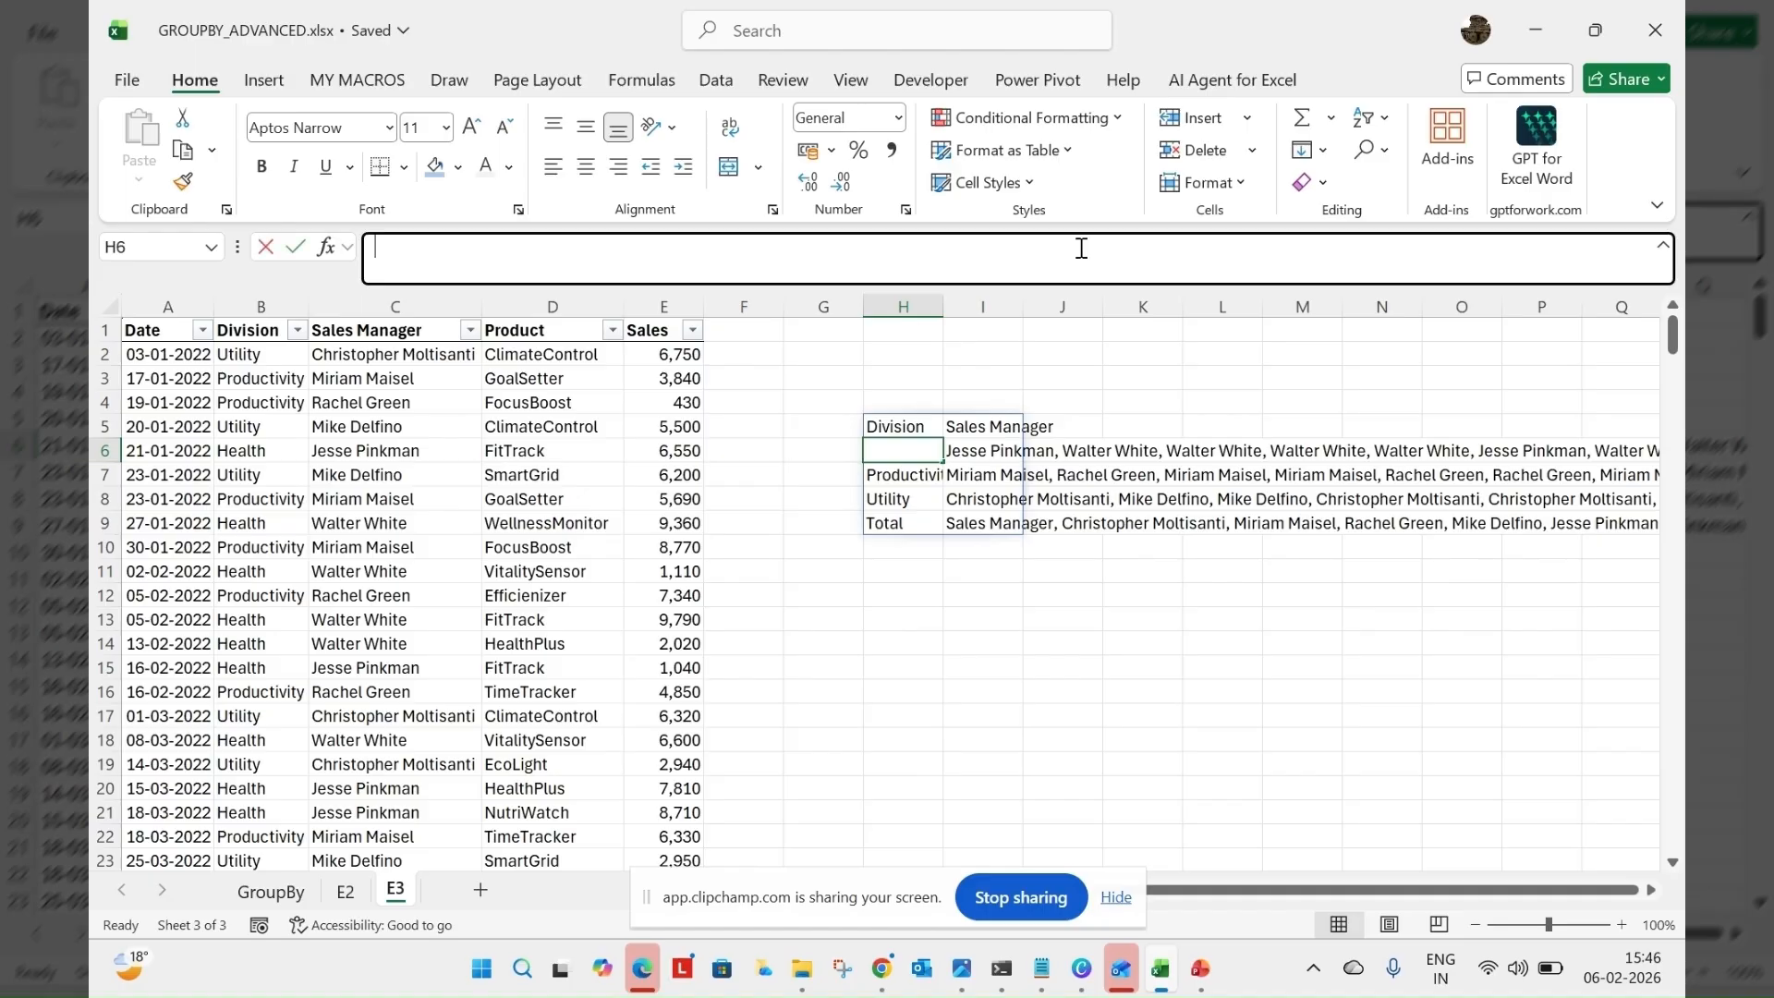
Insert LAMBDA with the parameter a before ARRAYTOTEXT in the H5 GROUPBY formula
click(914, 426)
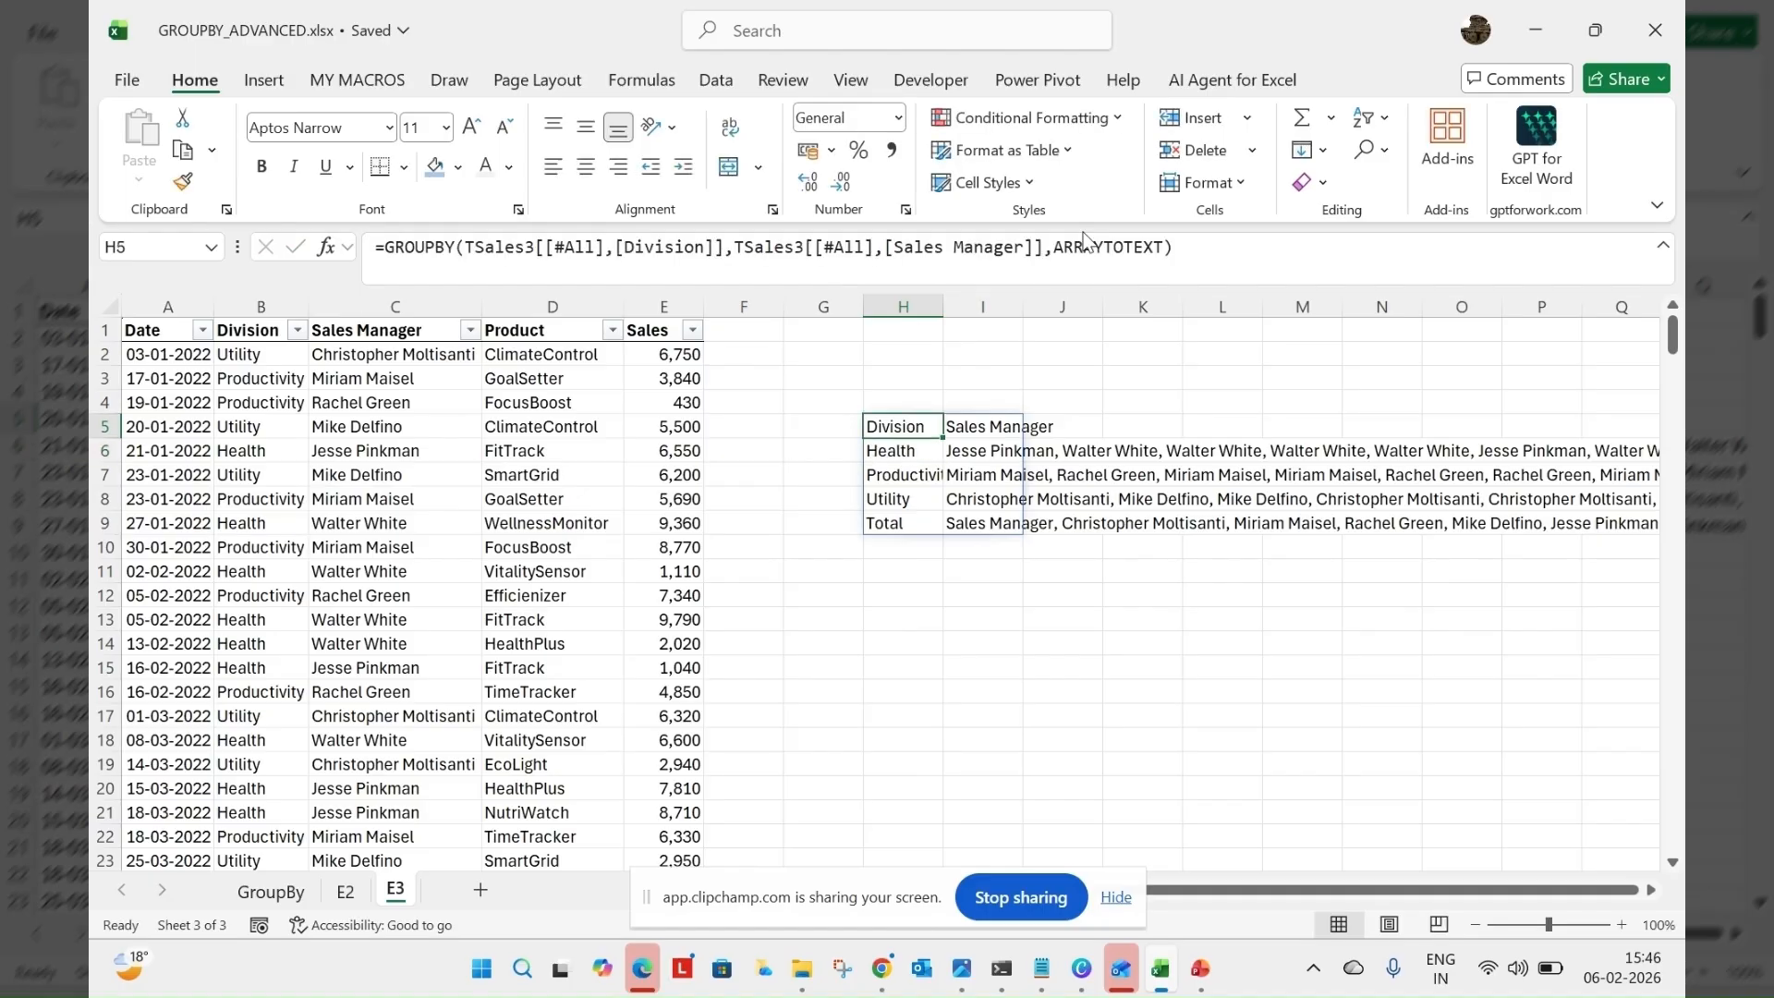
click(1073, 265)
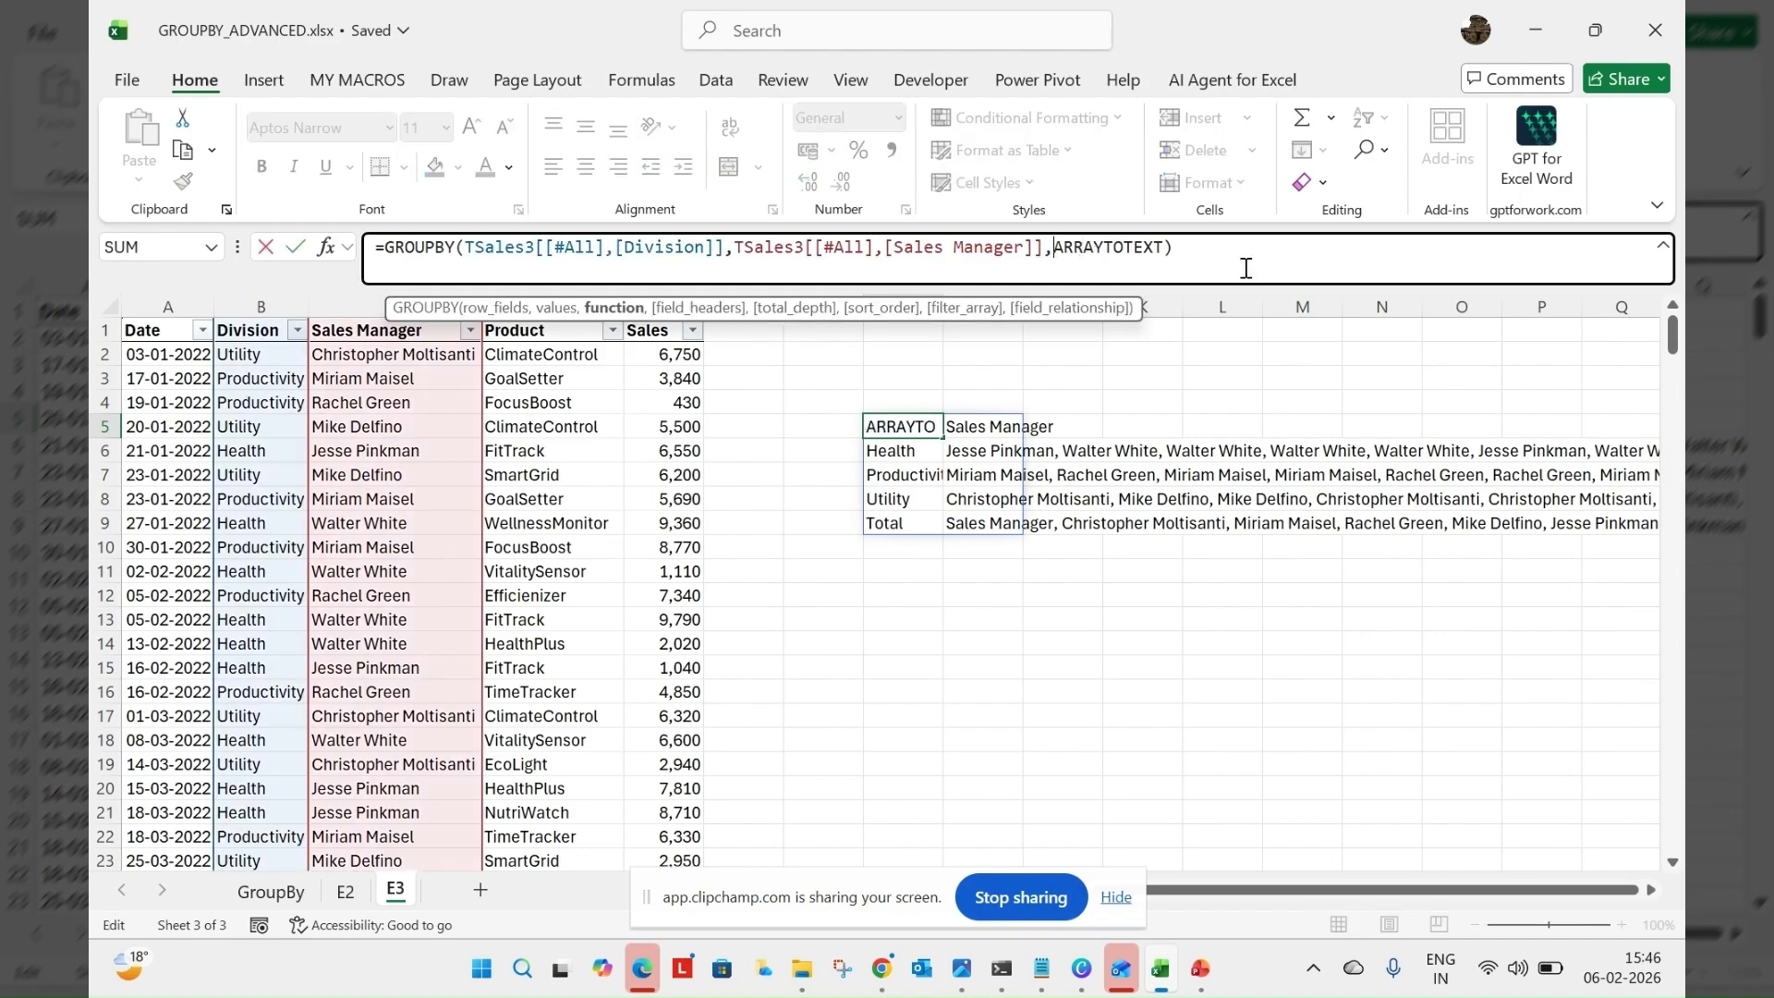
text(l)
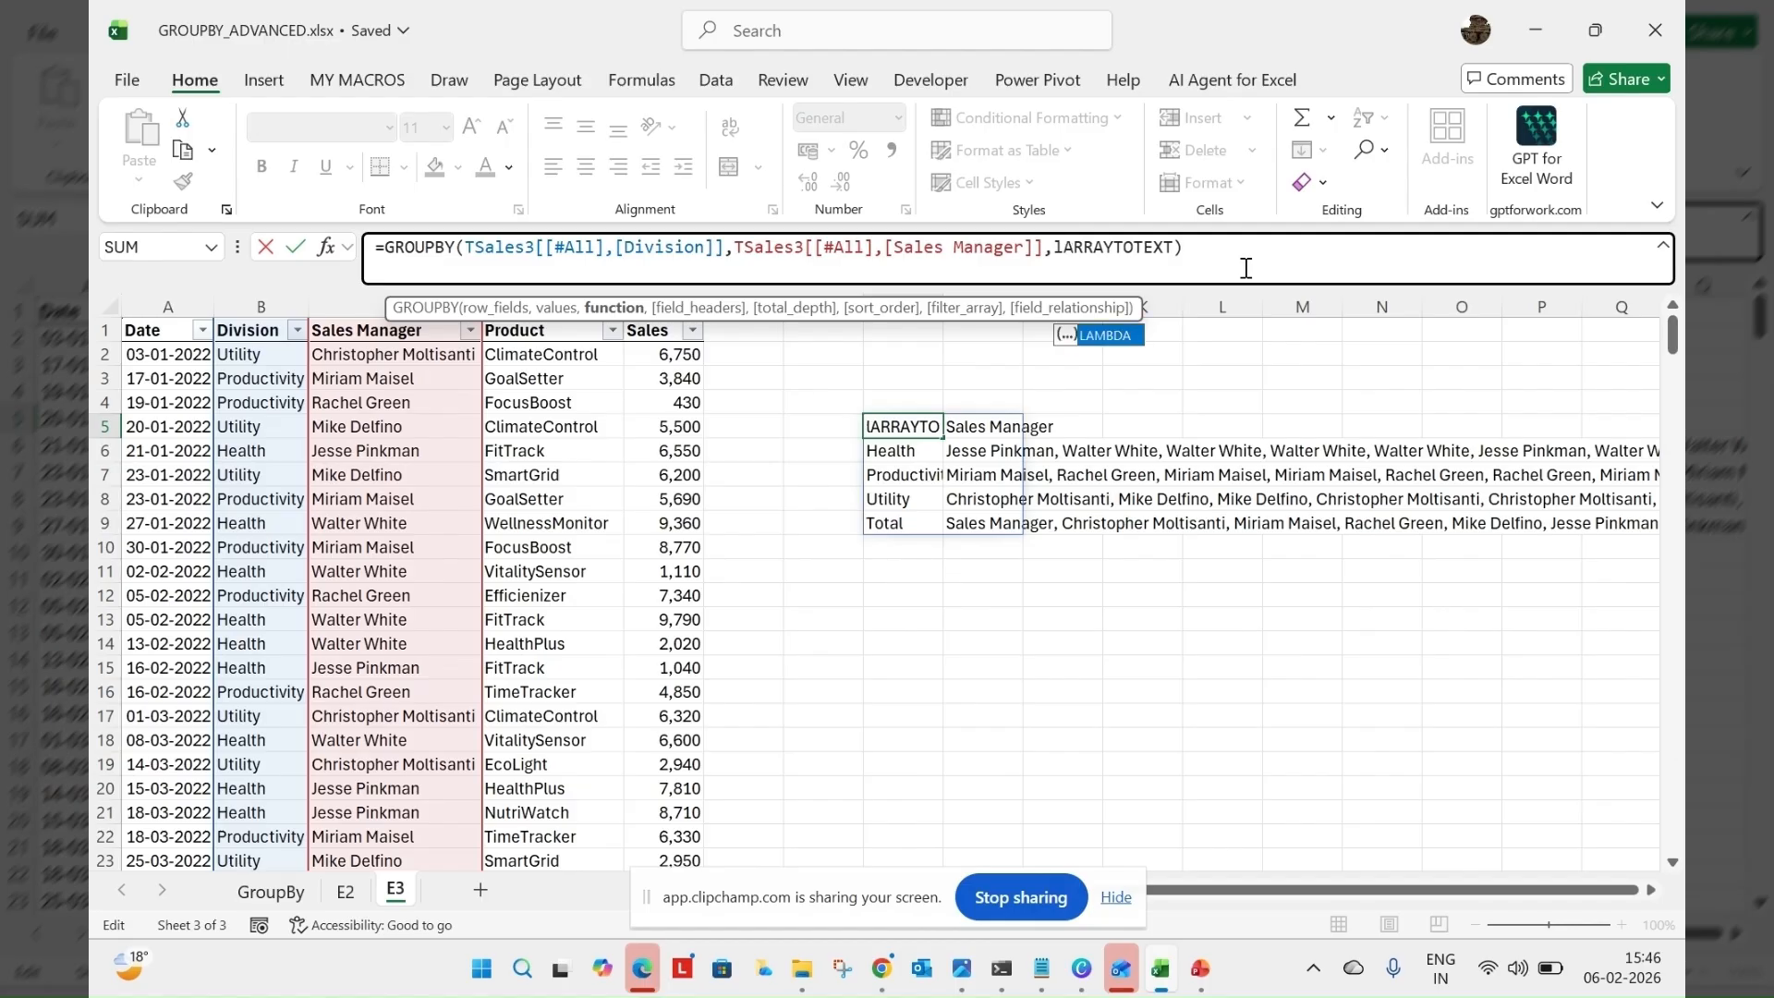
text(amb)
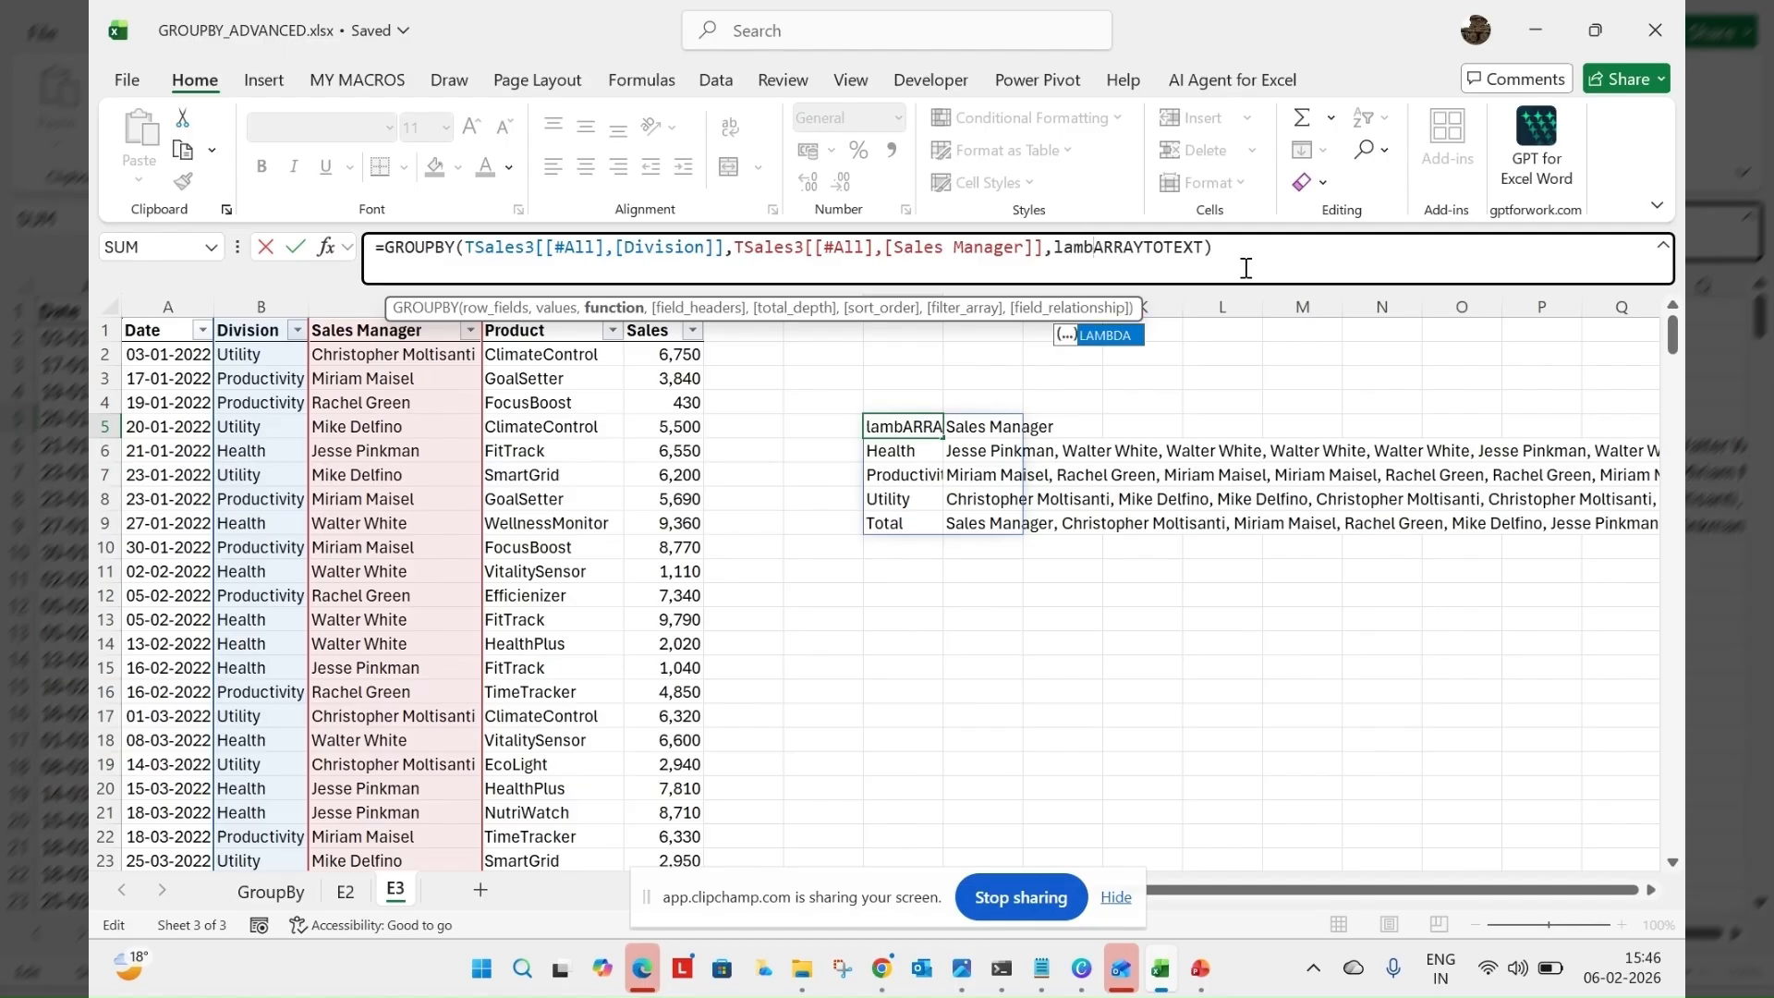
key(Tab)
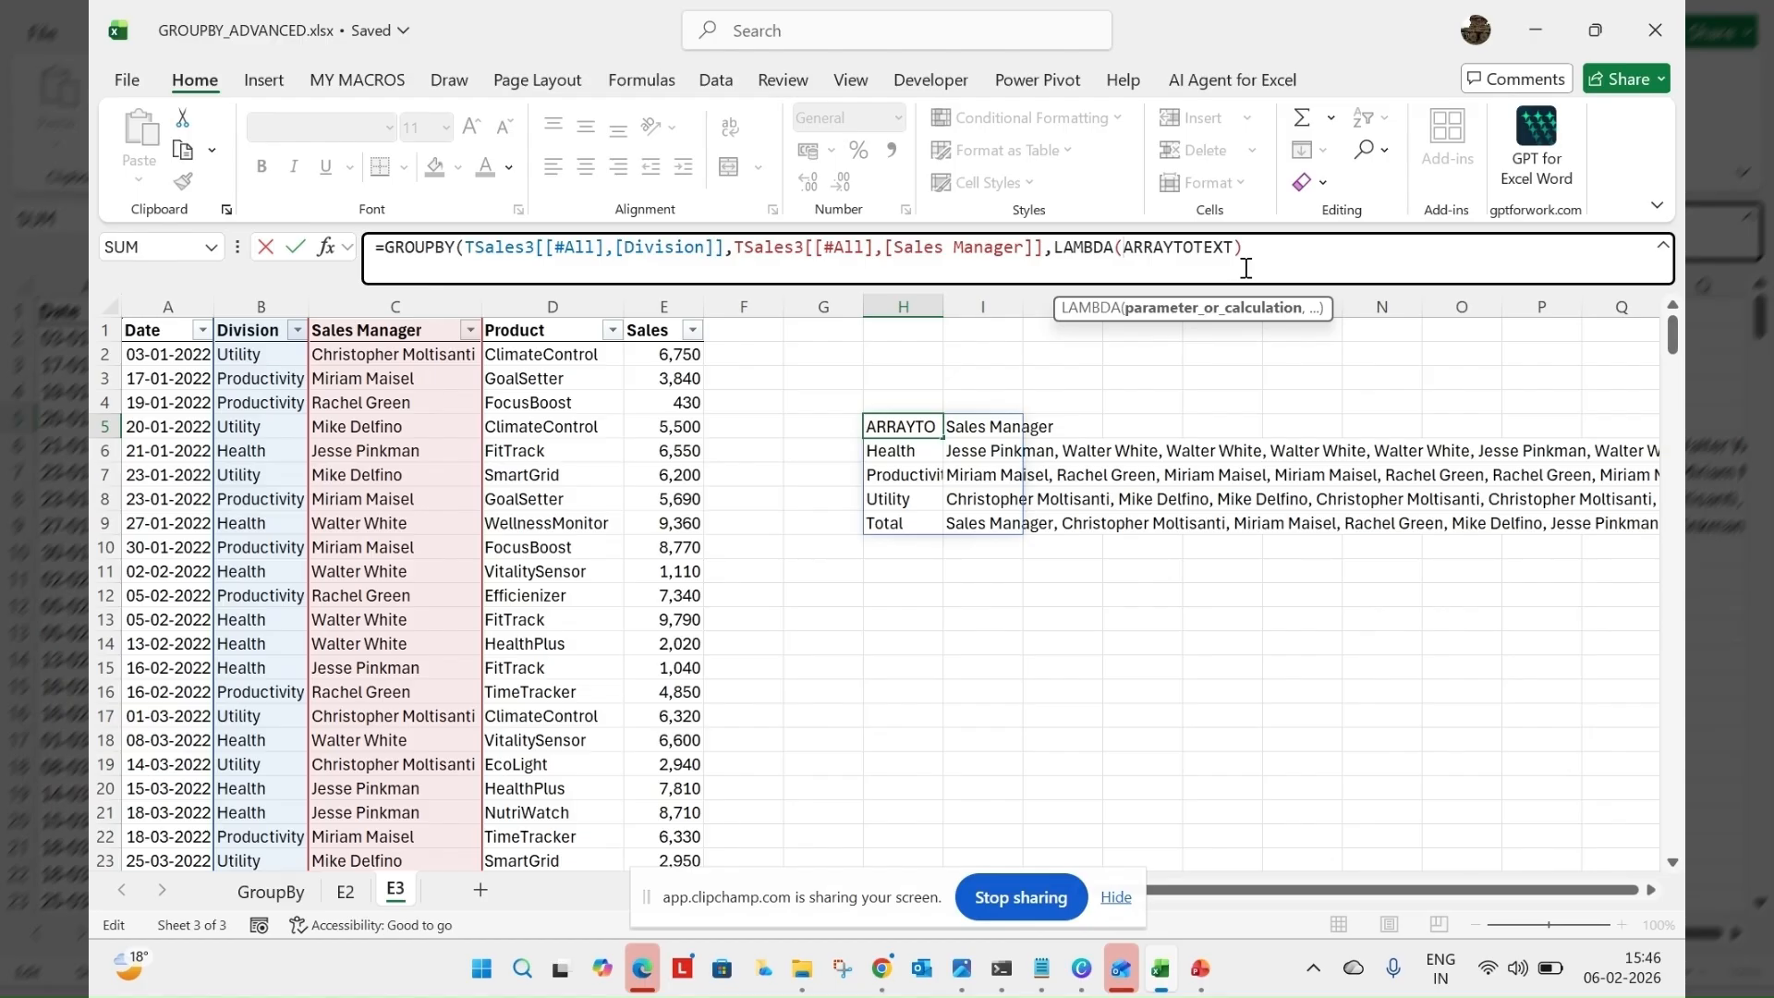
text(a,)
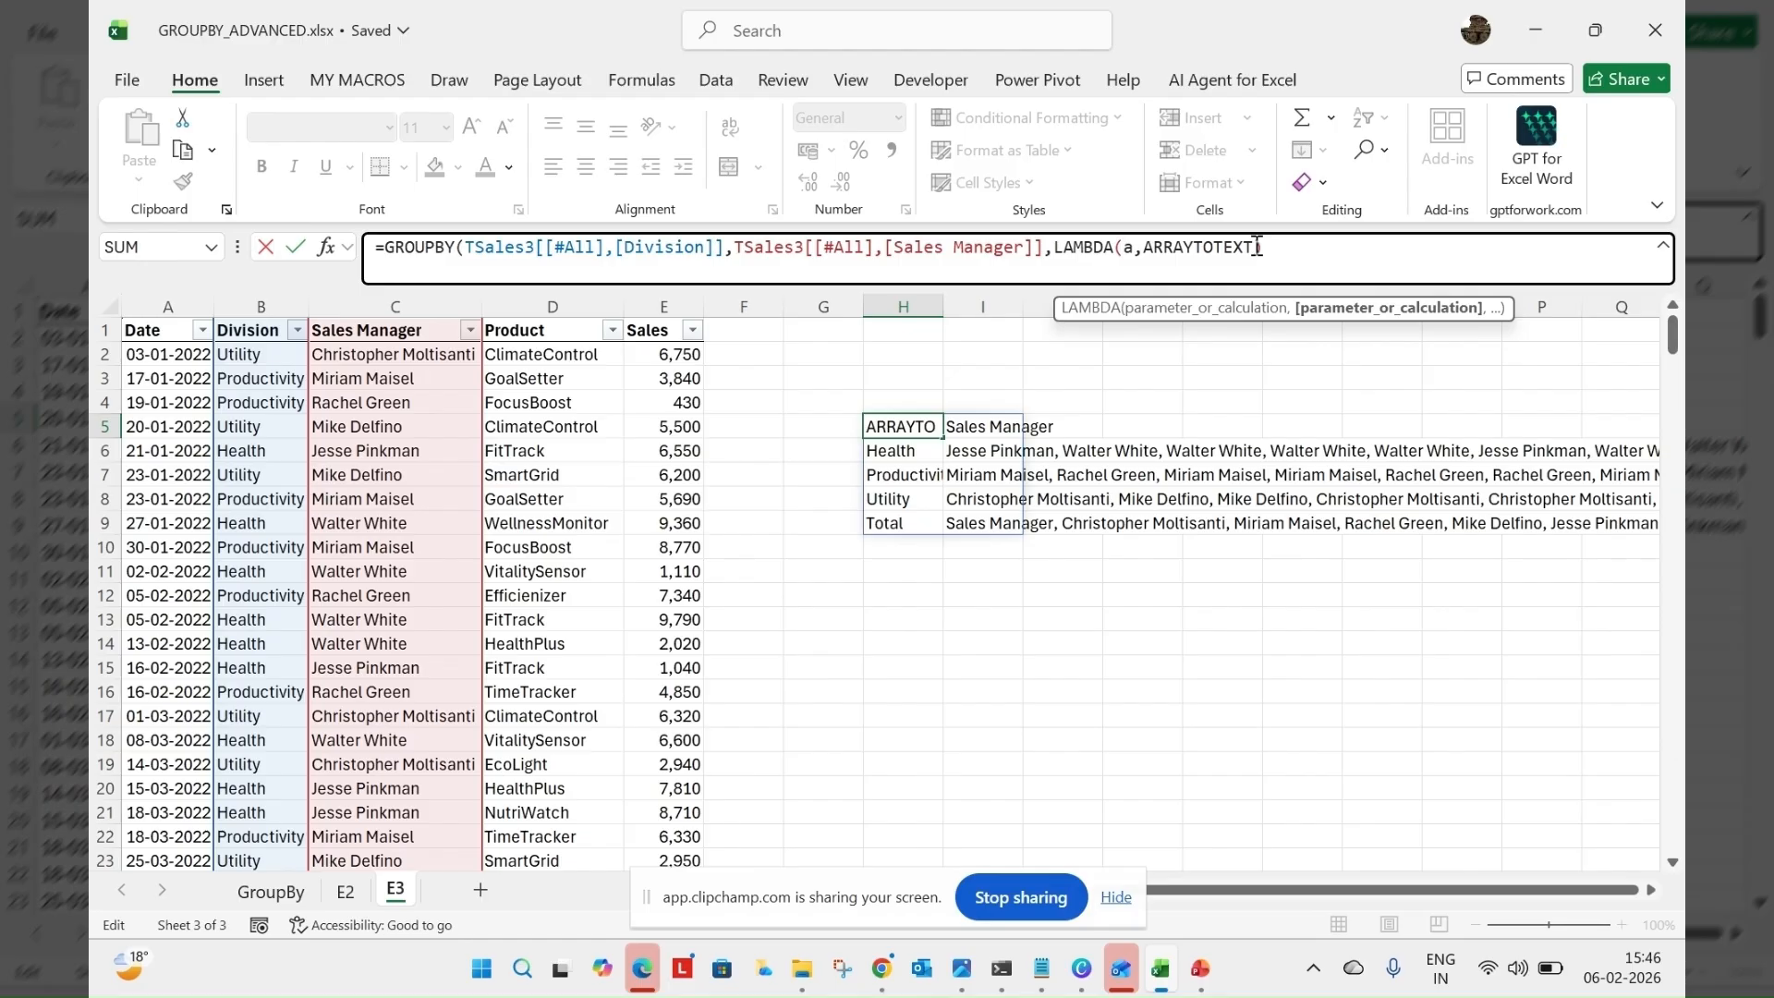
Nest UNIQUE with the LAMBDA parameter a inside ARRAYTOTEXT in the H5 GROUPBY formula
click(1256, 247)
text(()
text(()
text(un)
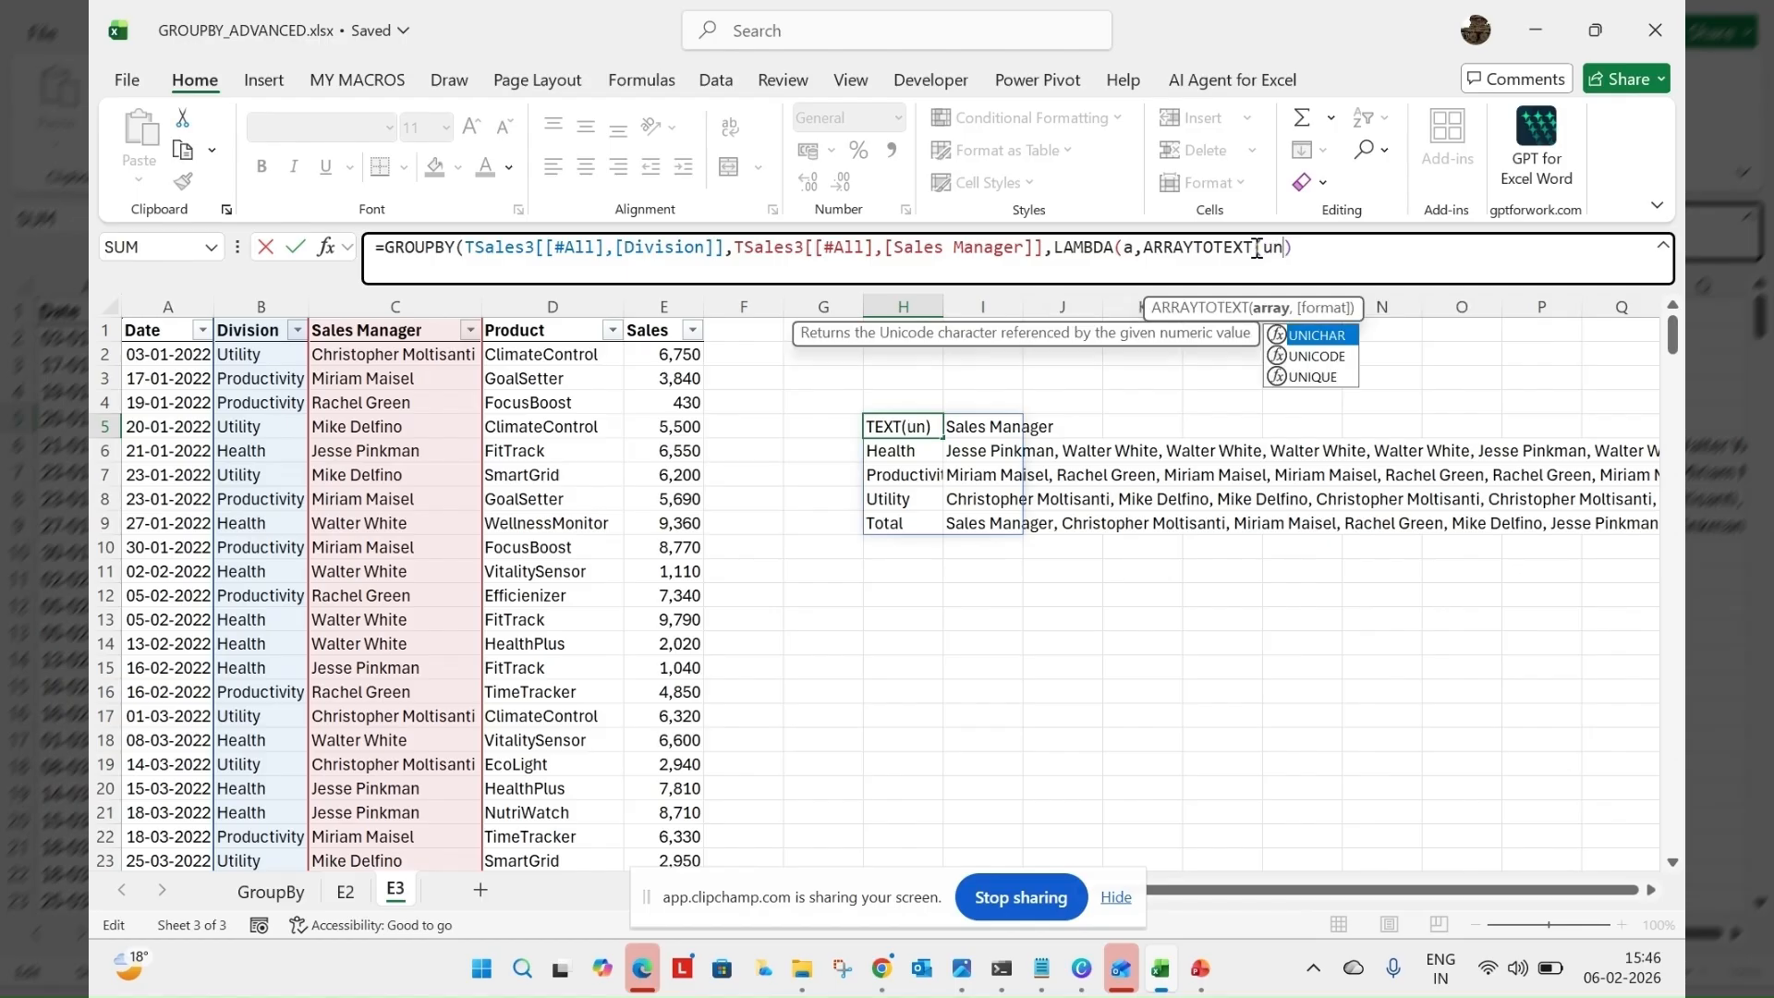
text(i)
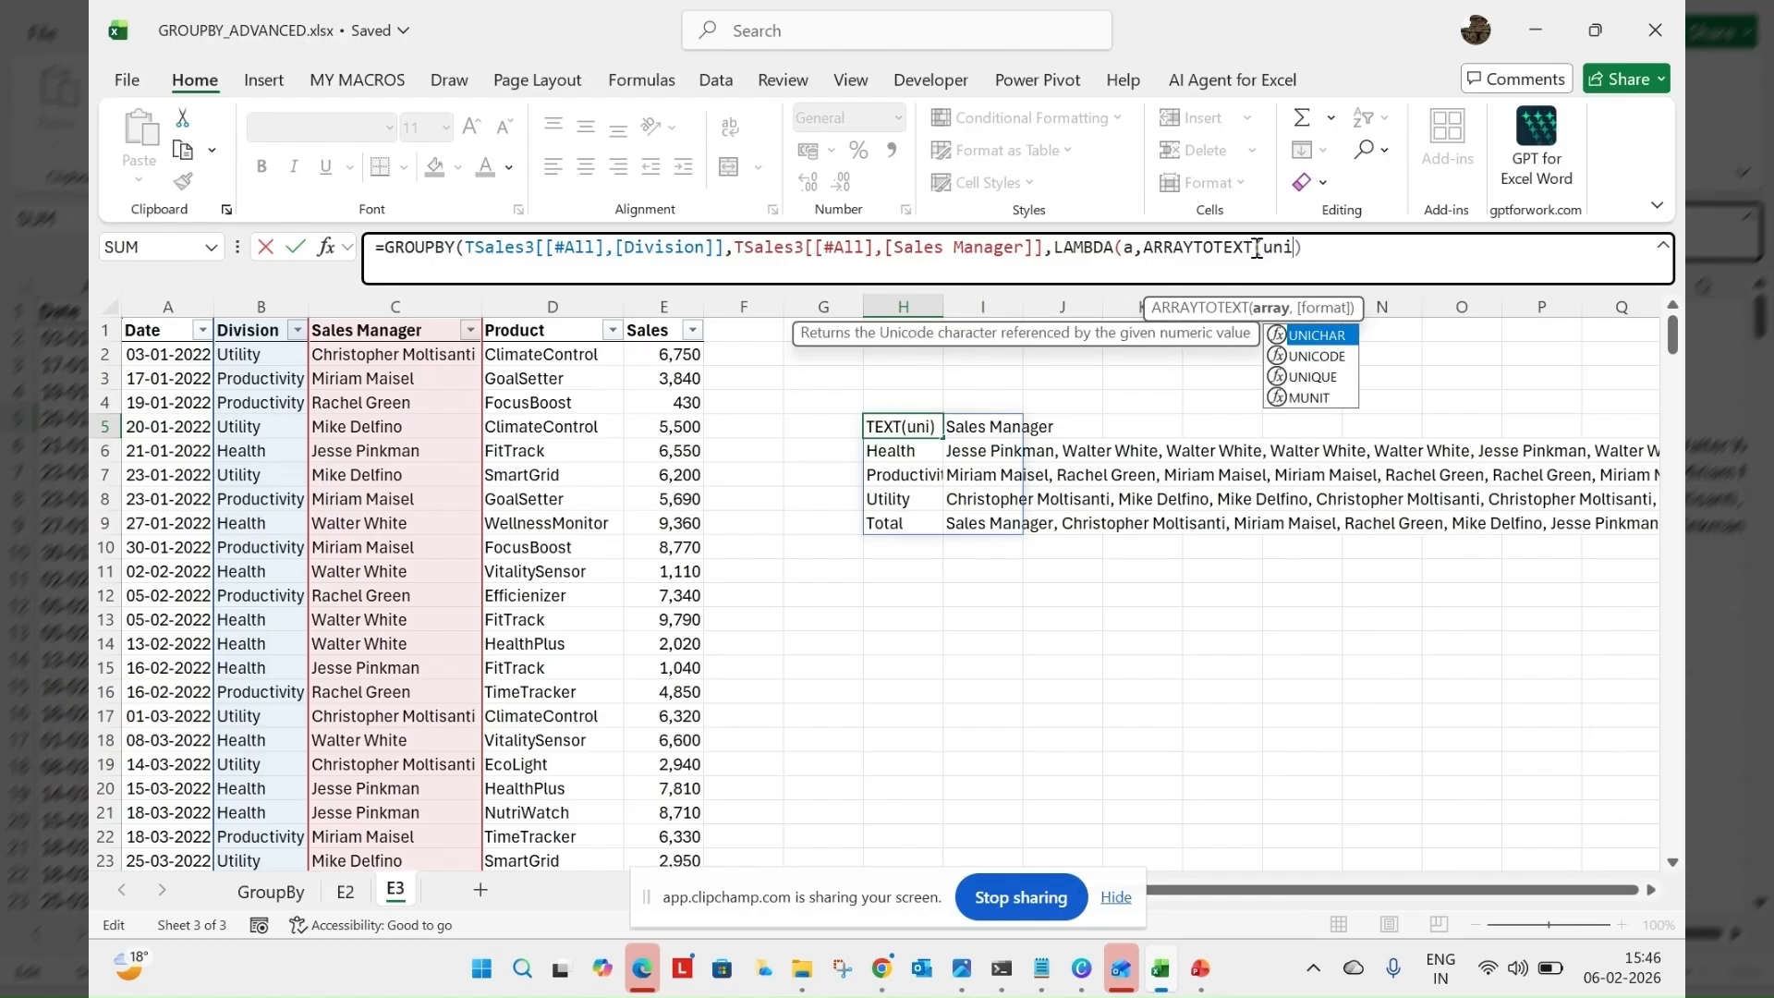
key(Down)
key(Down)
key(Tab)
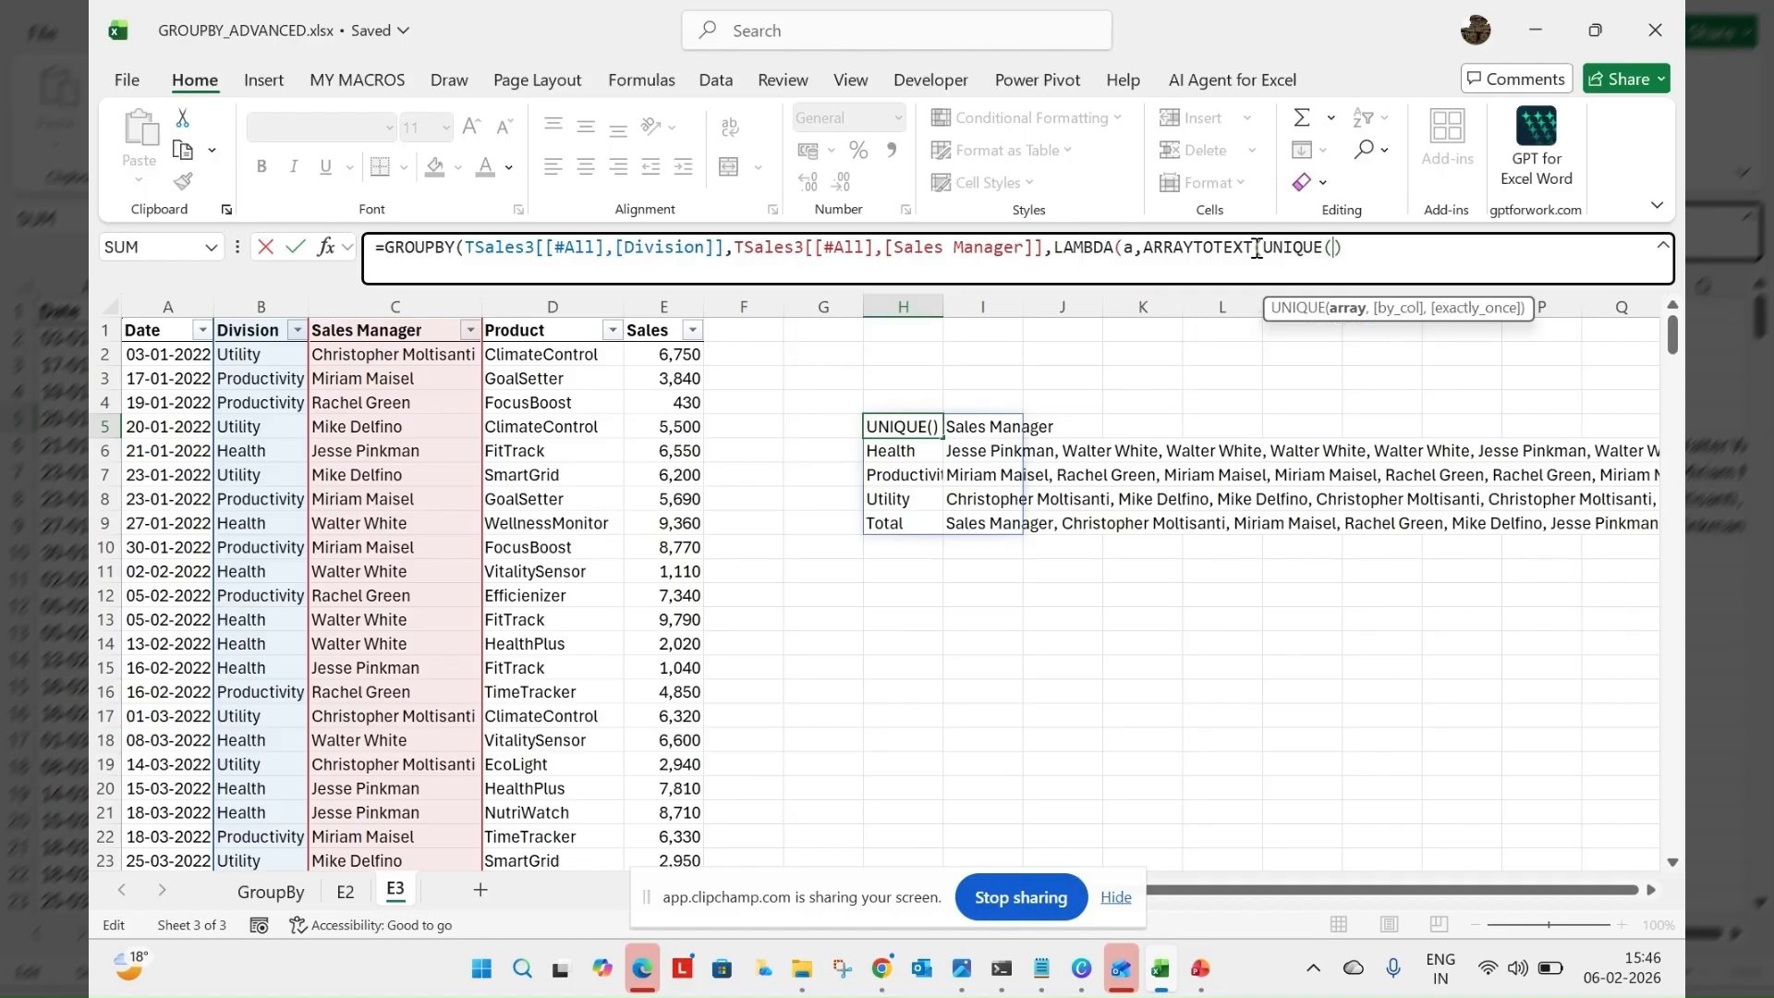
text(a)
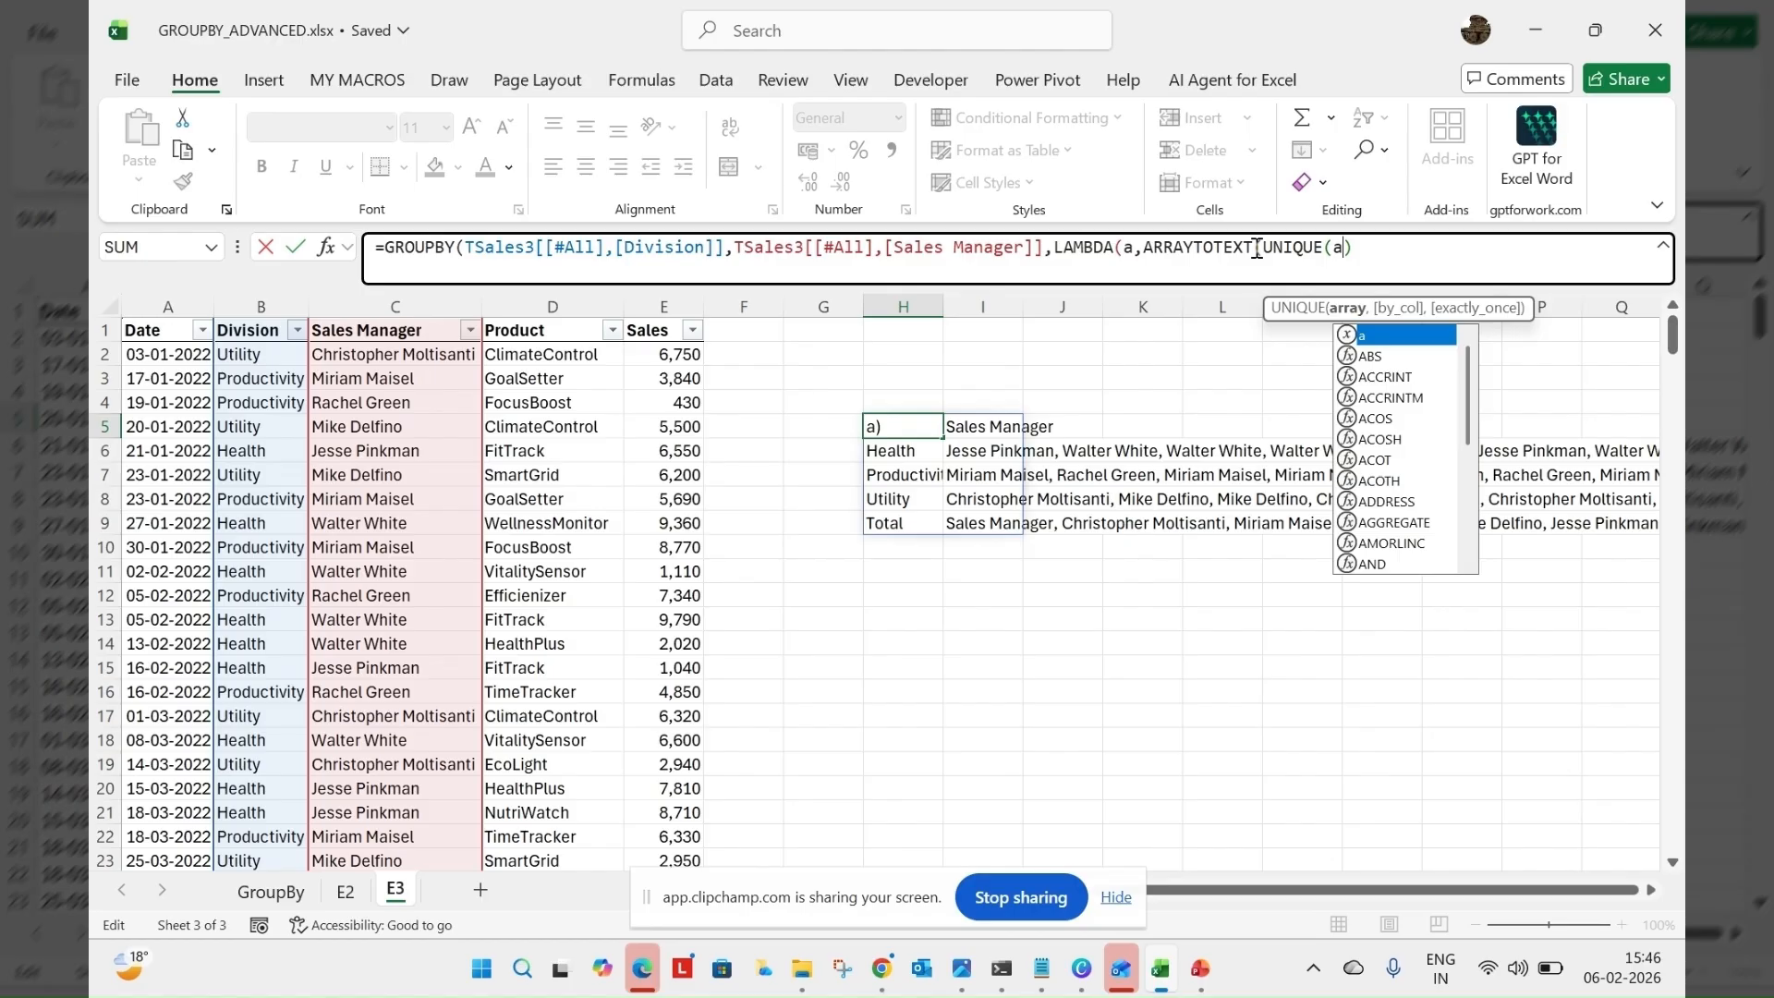
Close the UNIQUE, ARRAYTOTEXT, LAMBDA and GROUPBY parentheses and enter the formula in H5
key(Right)
text())
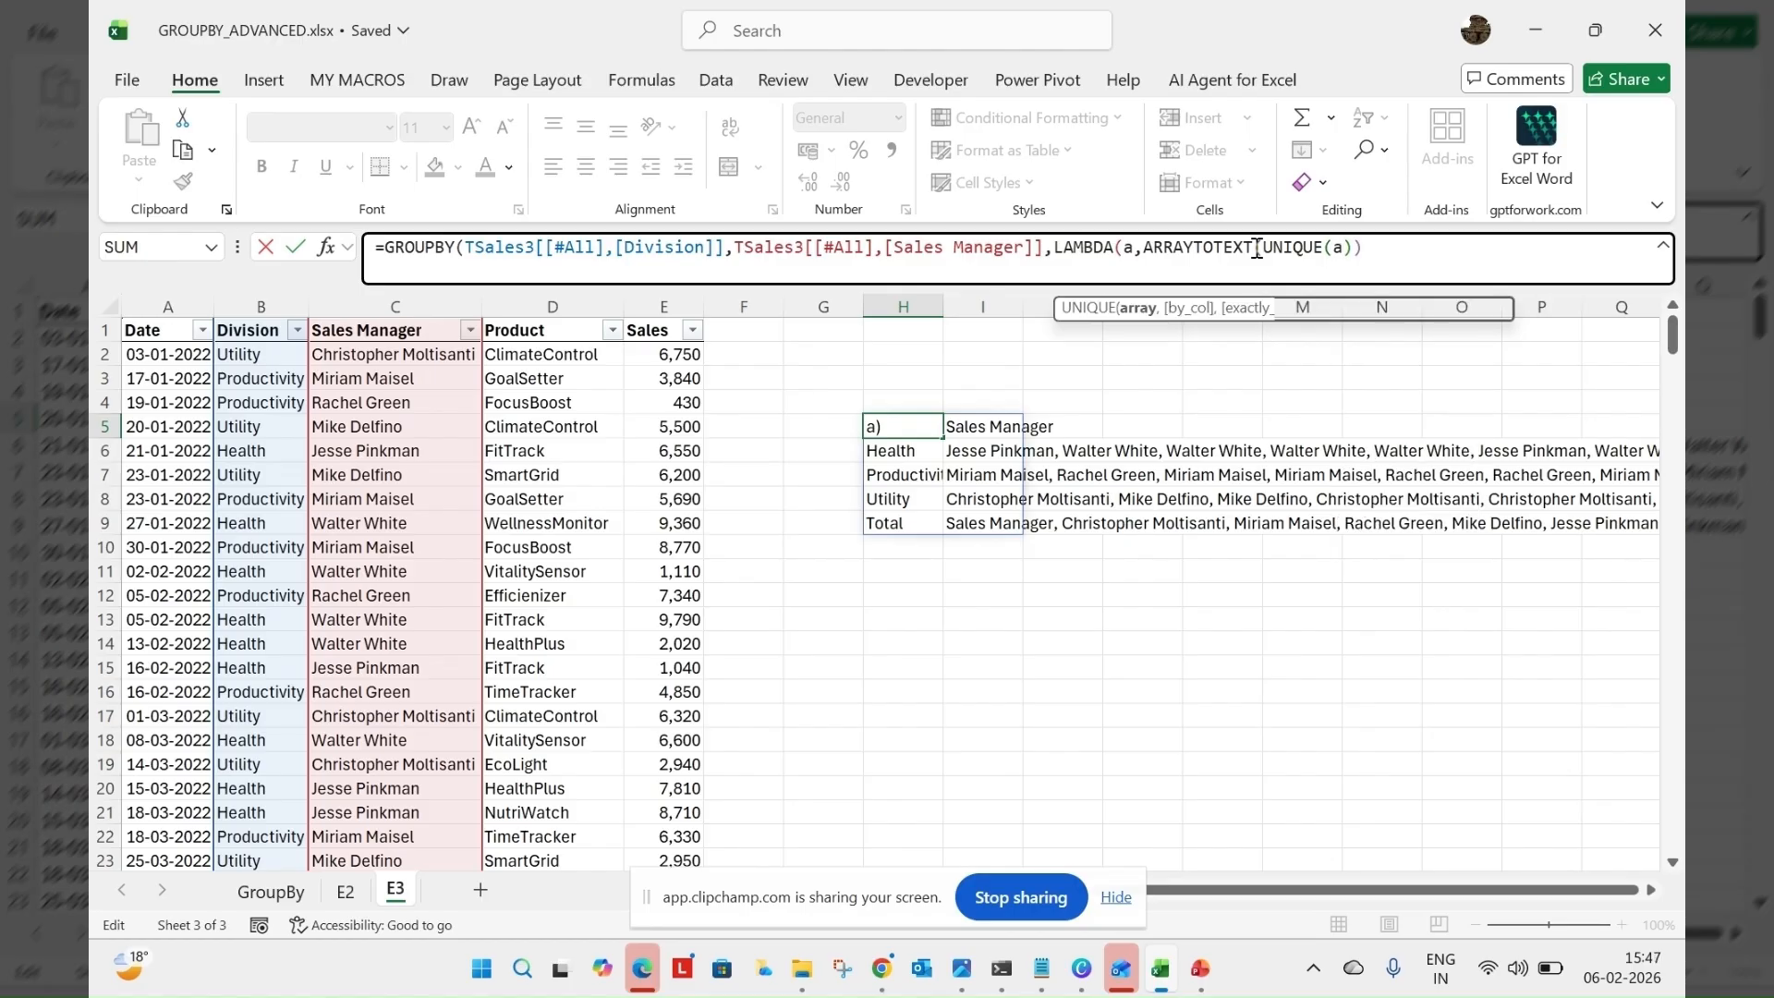
text()))
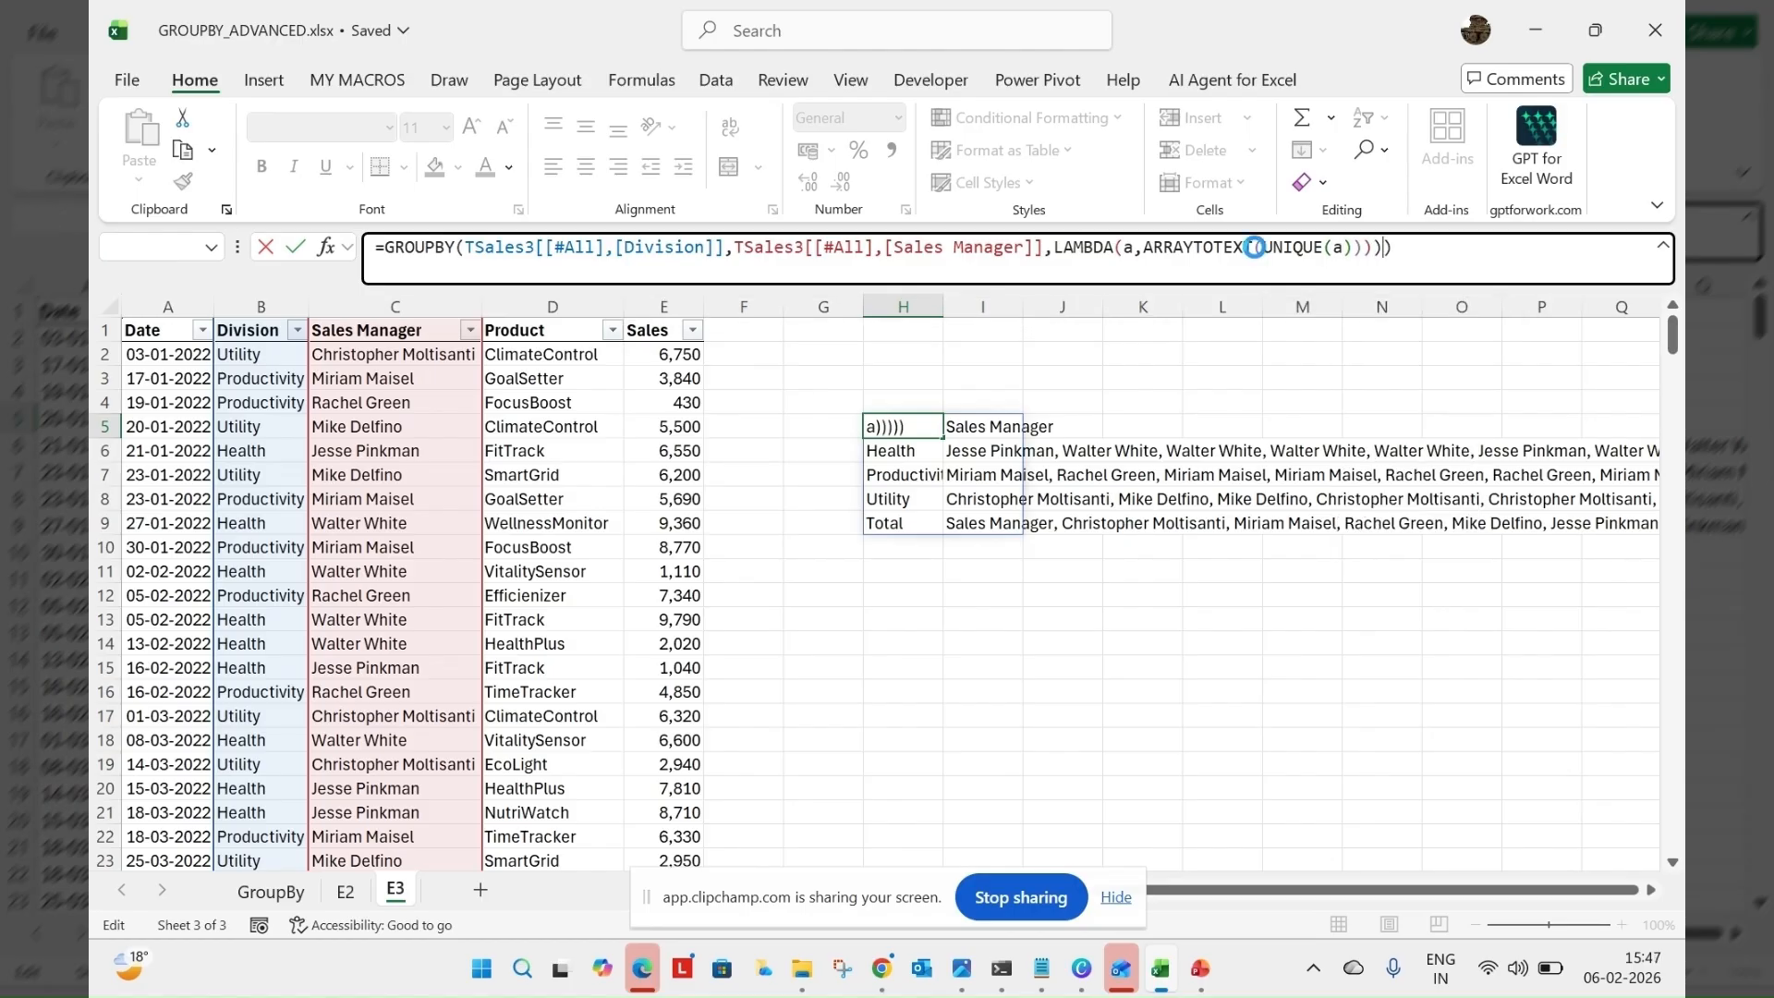
key(Return)
key(Return)
key(BackSpace)
key(Return)
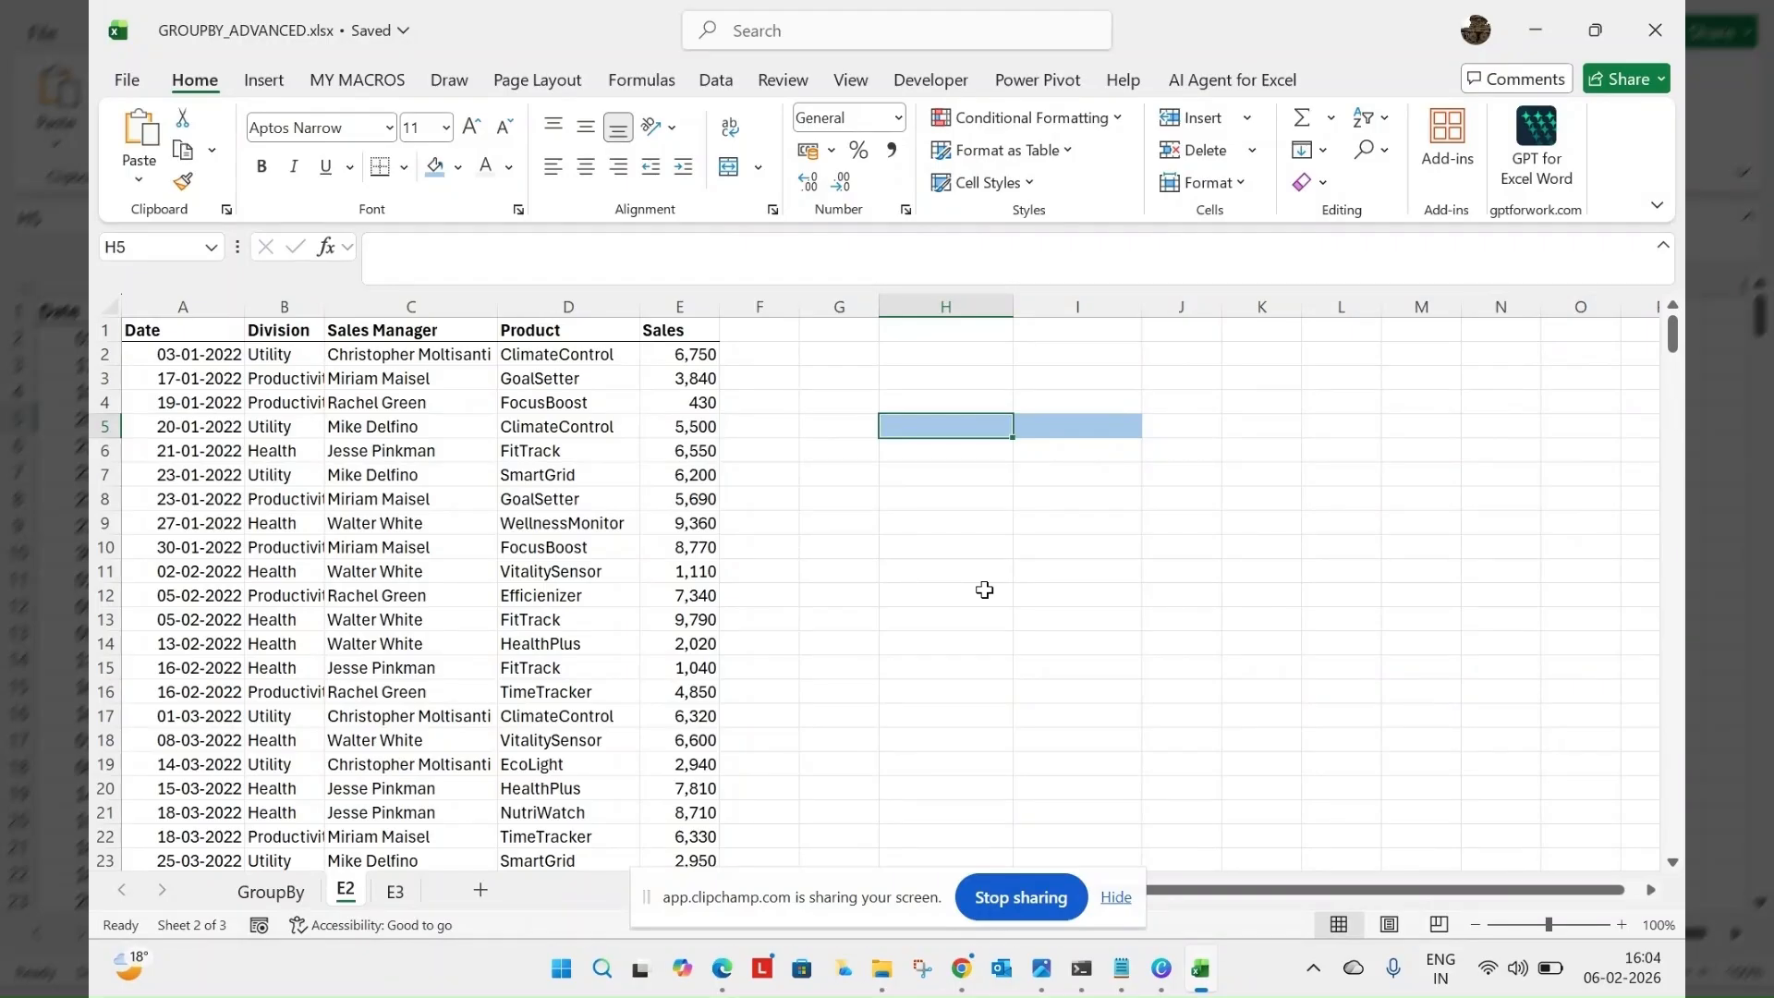
Start a GROUPBY formula in H5 of sheet E2 with the Sales Manager range C1:C25 as row_fields
drag(1672, 343, 1660, 297)
text(=g)
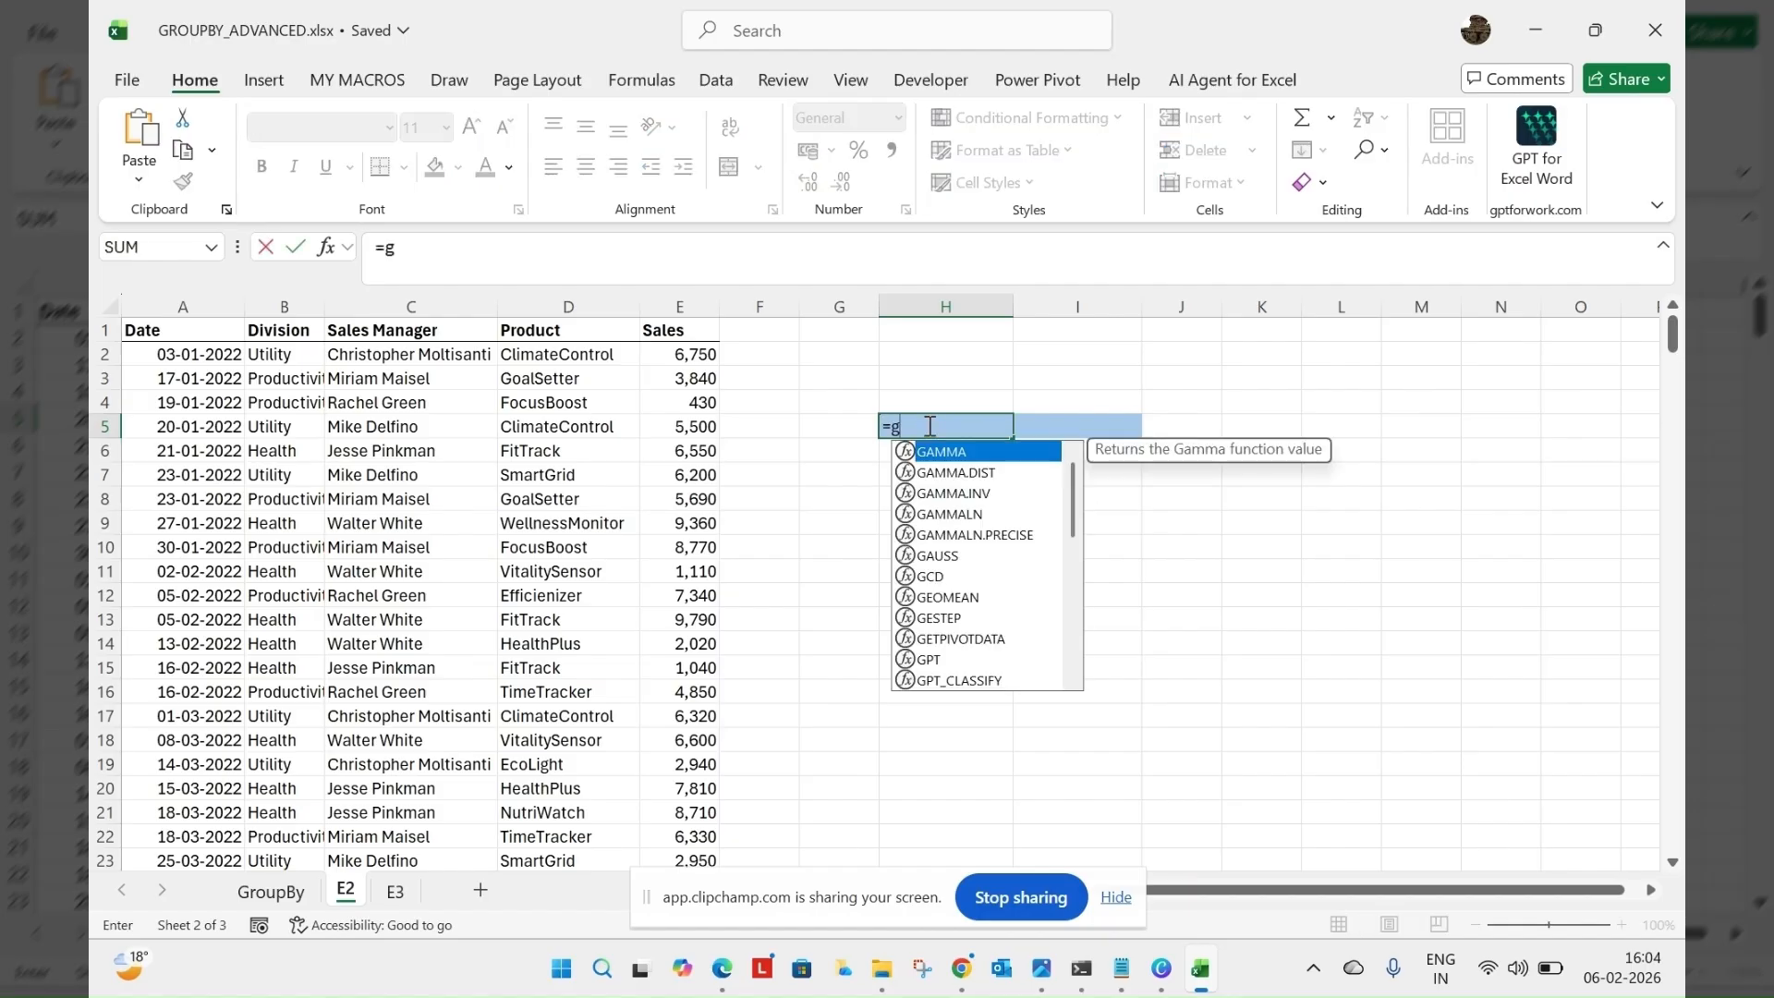
text(rou)
key(Tab)
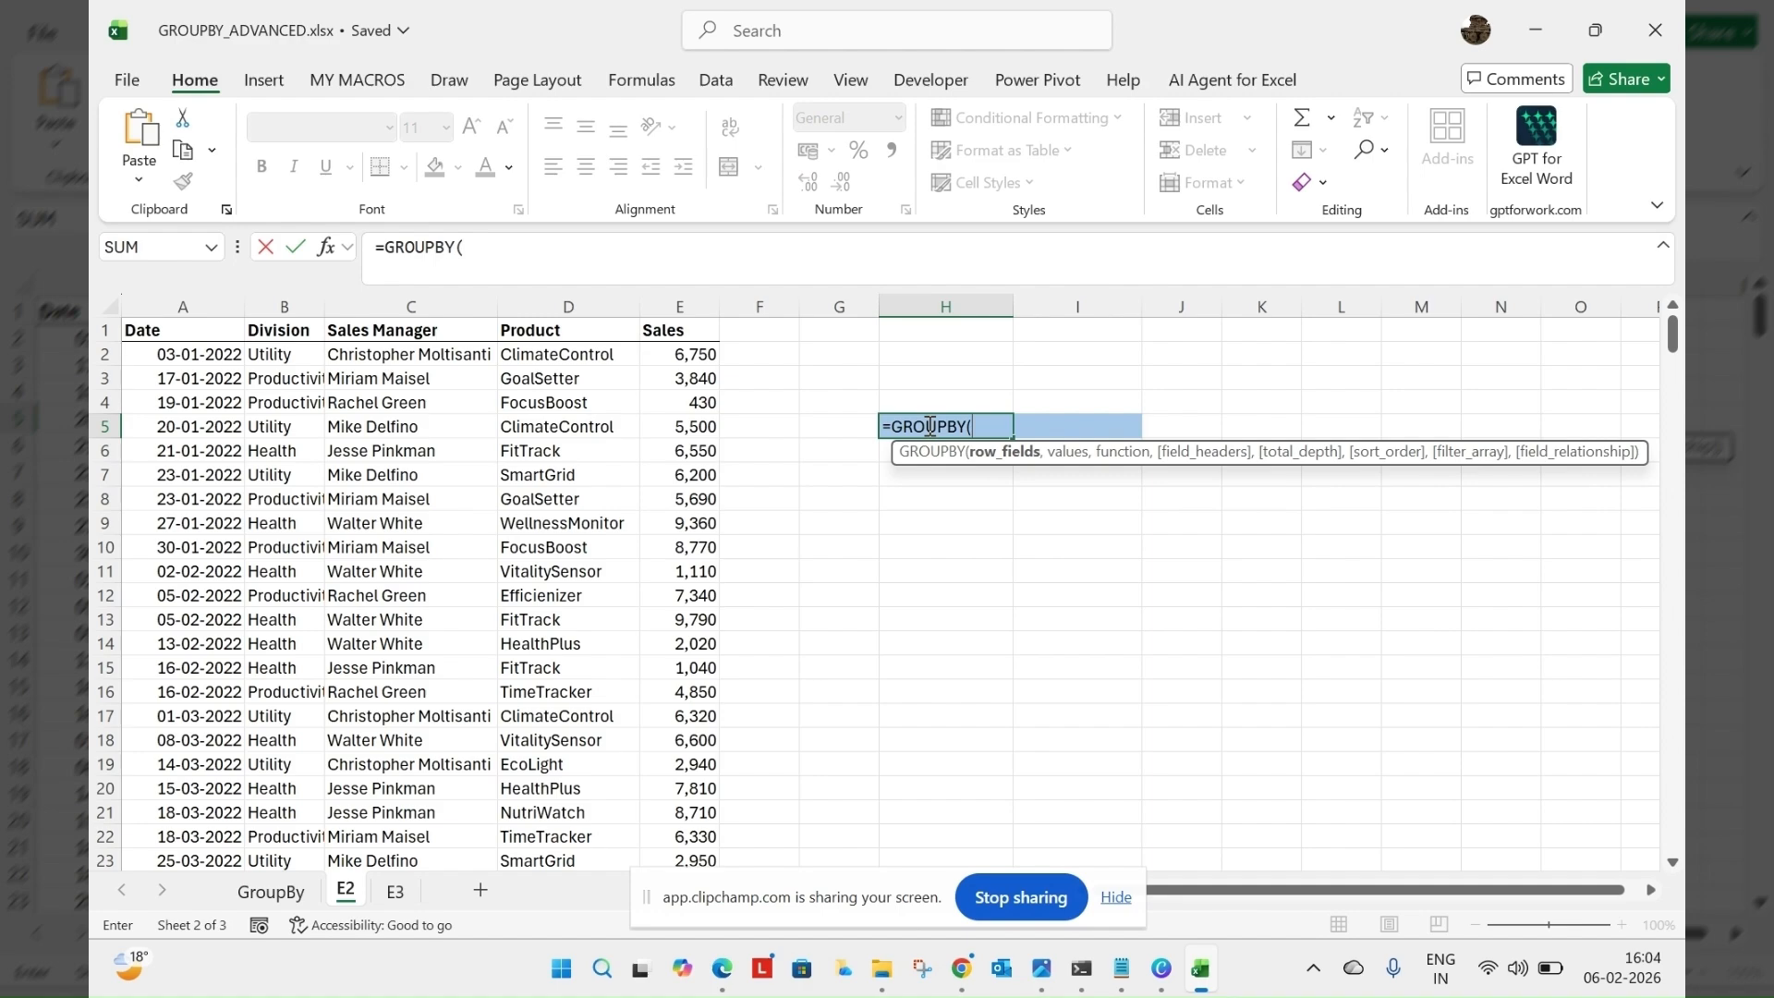
click(392, 333)
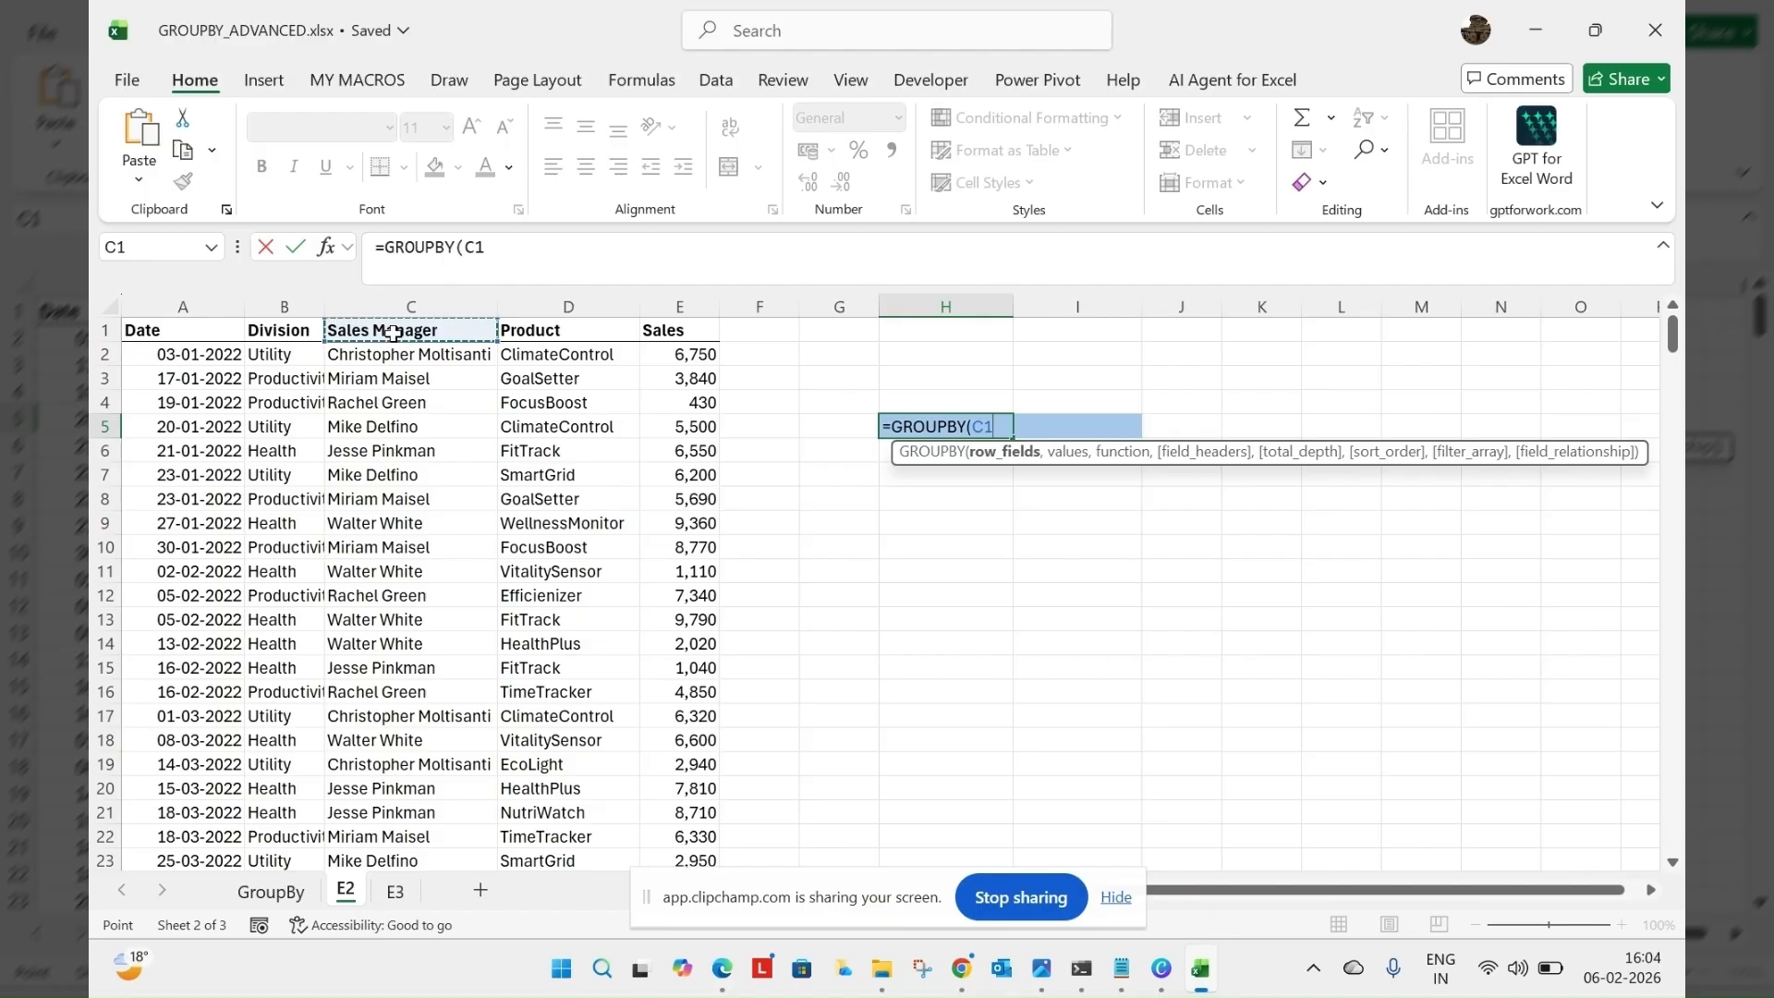
key(ctrl+shift+Down)
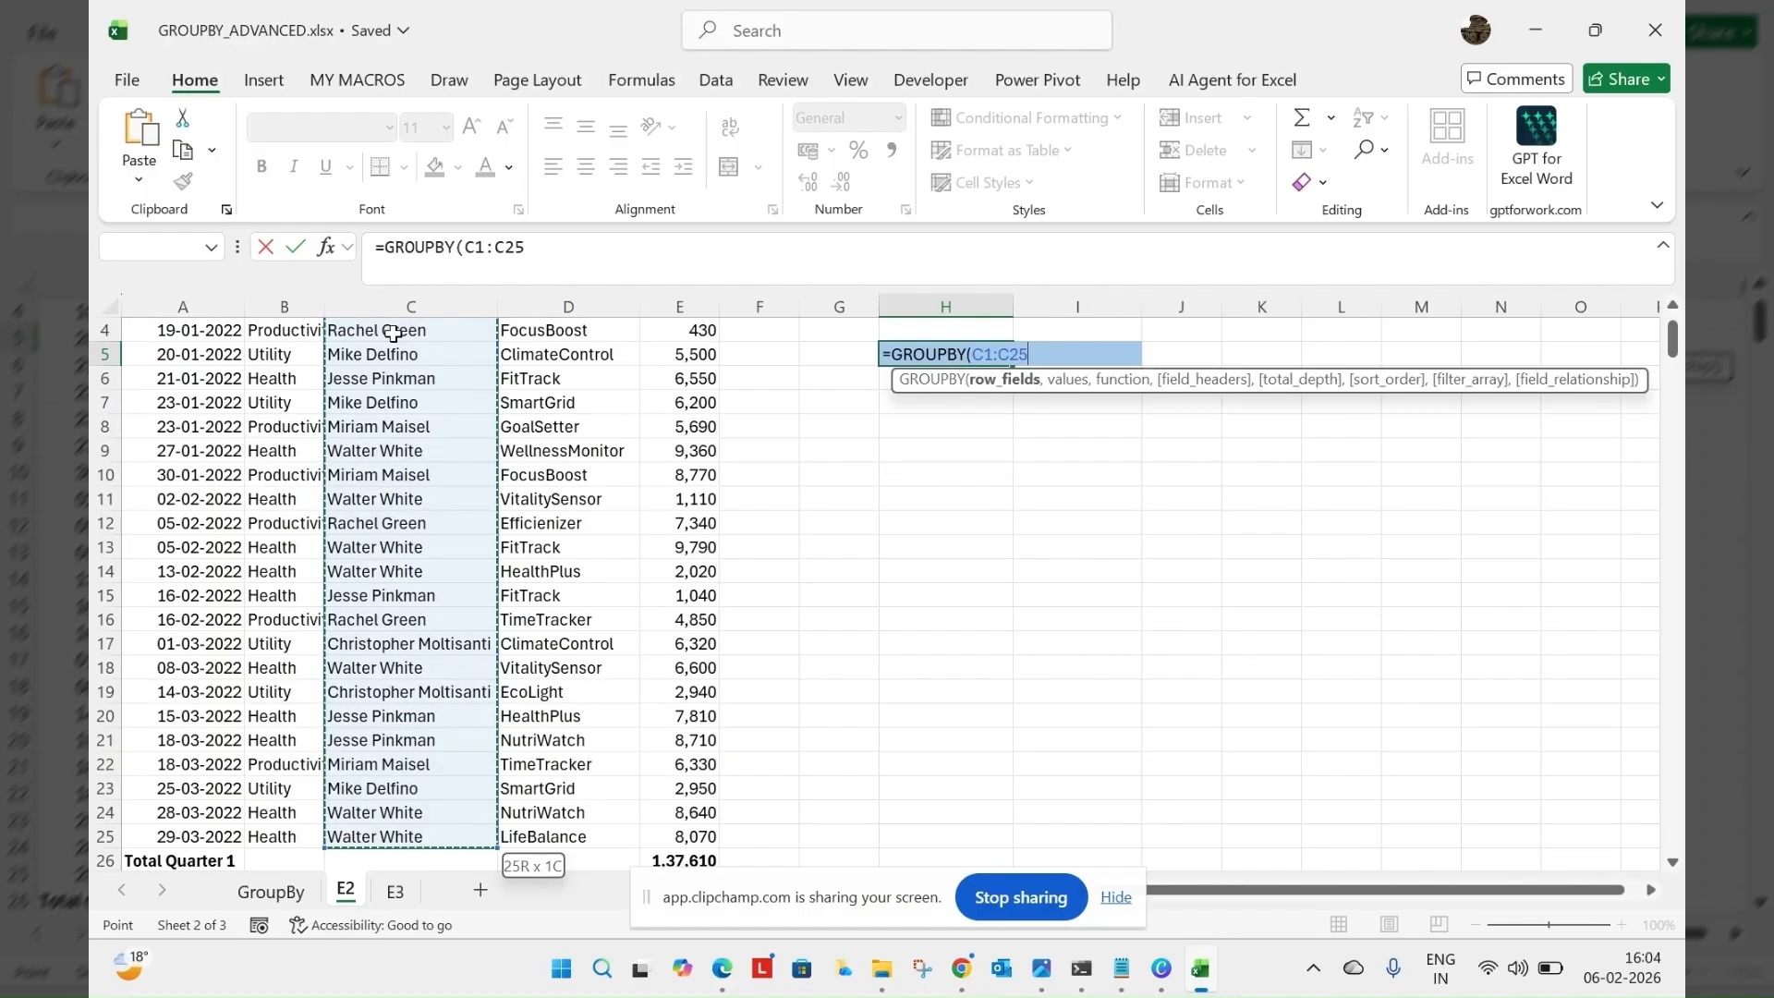
text(,)
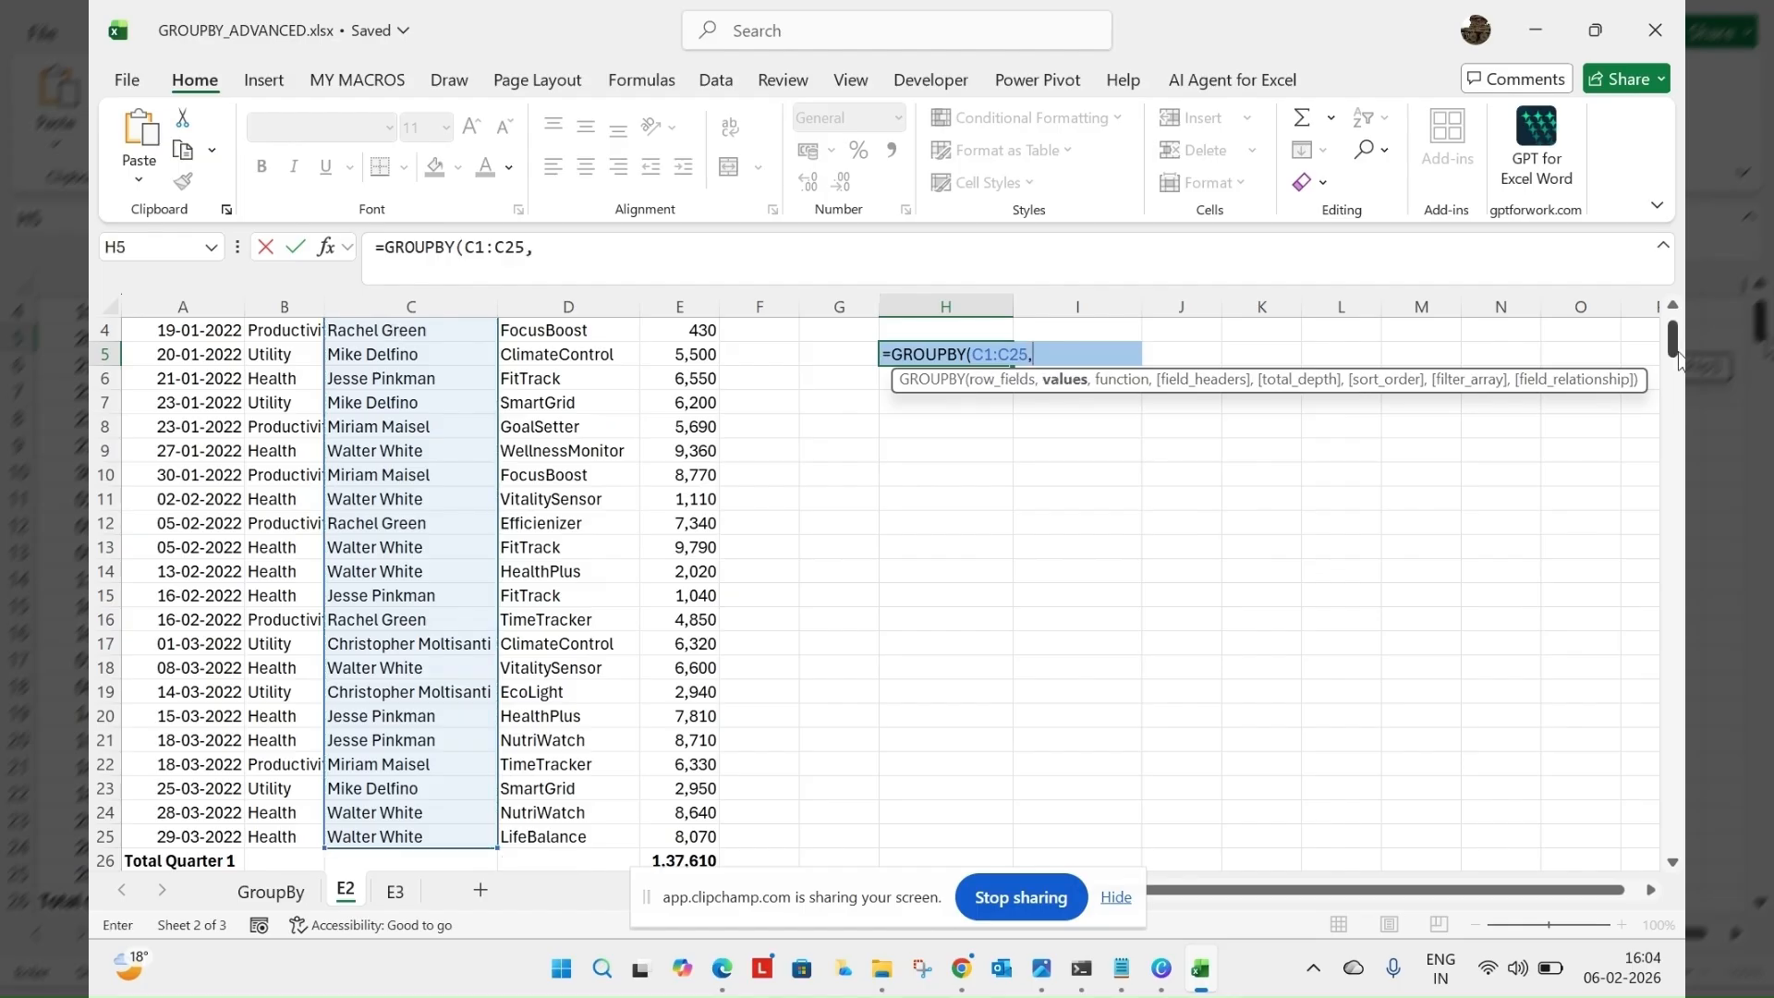
Use the Sales range E1:E313, including its header, as the values argument of the GROUPBY formula
scroll(1680, 360, up, 1)
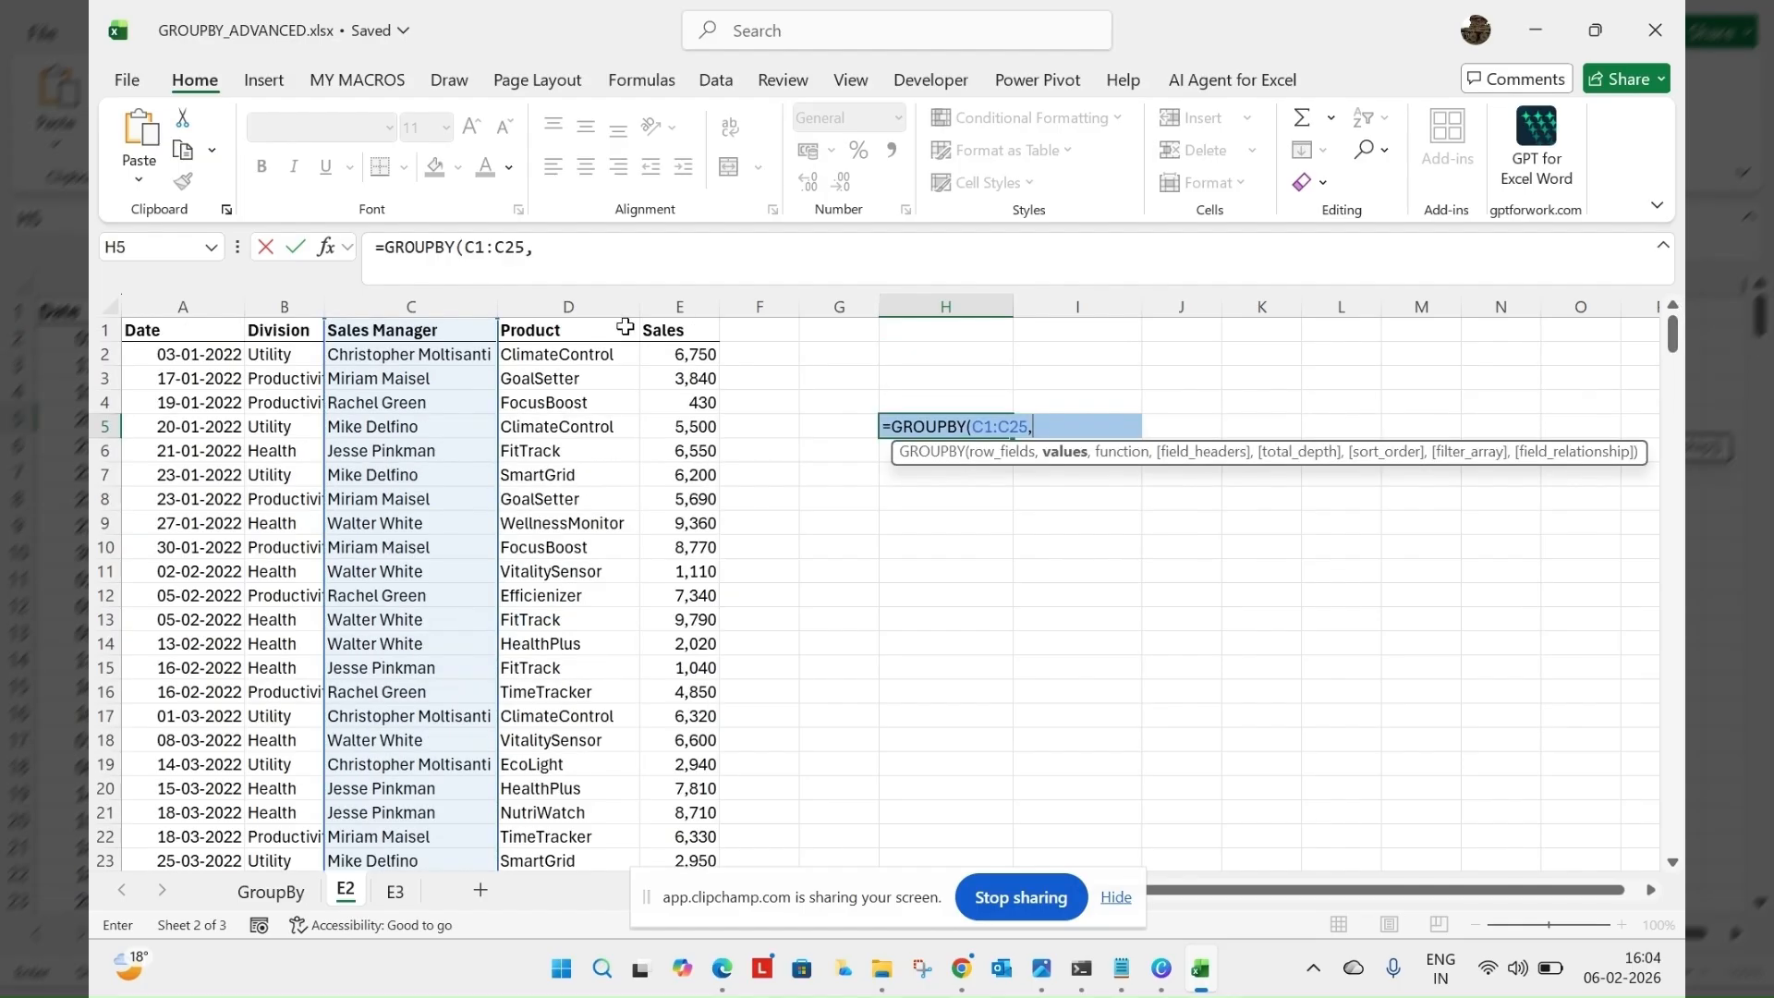
click(695, 329)
key(ctrl+shift+Down)
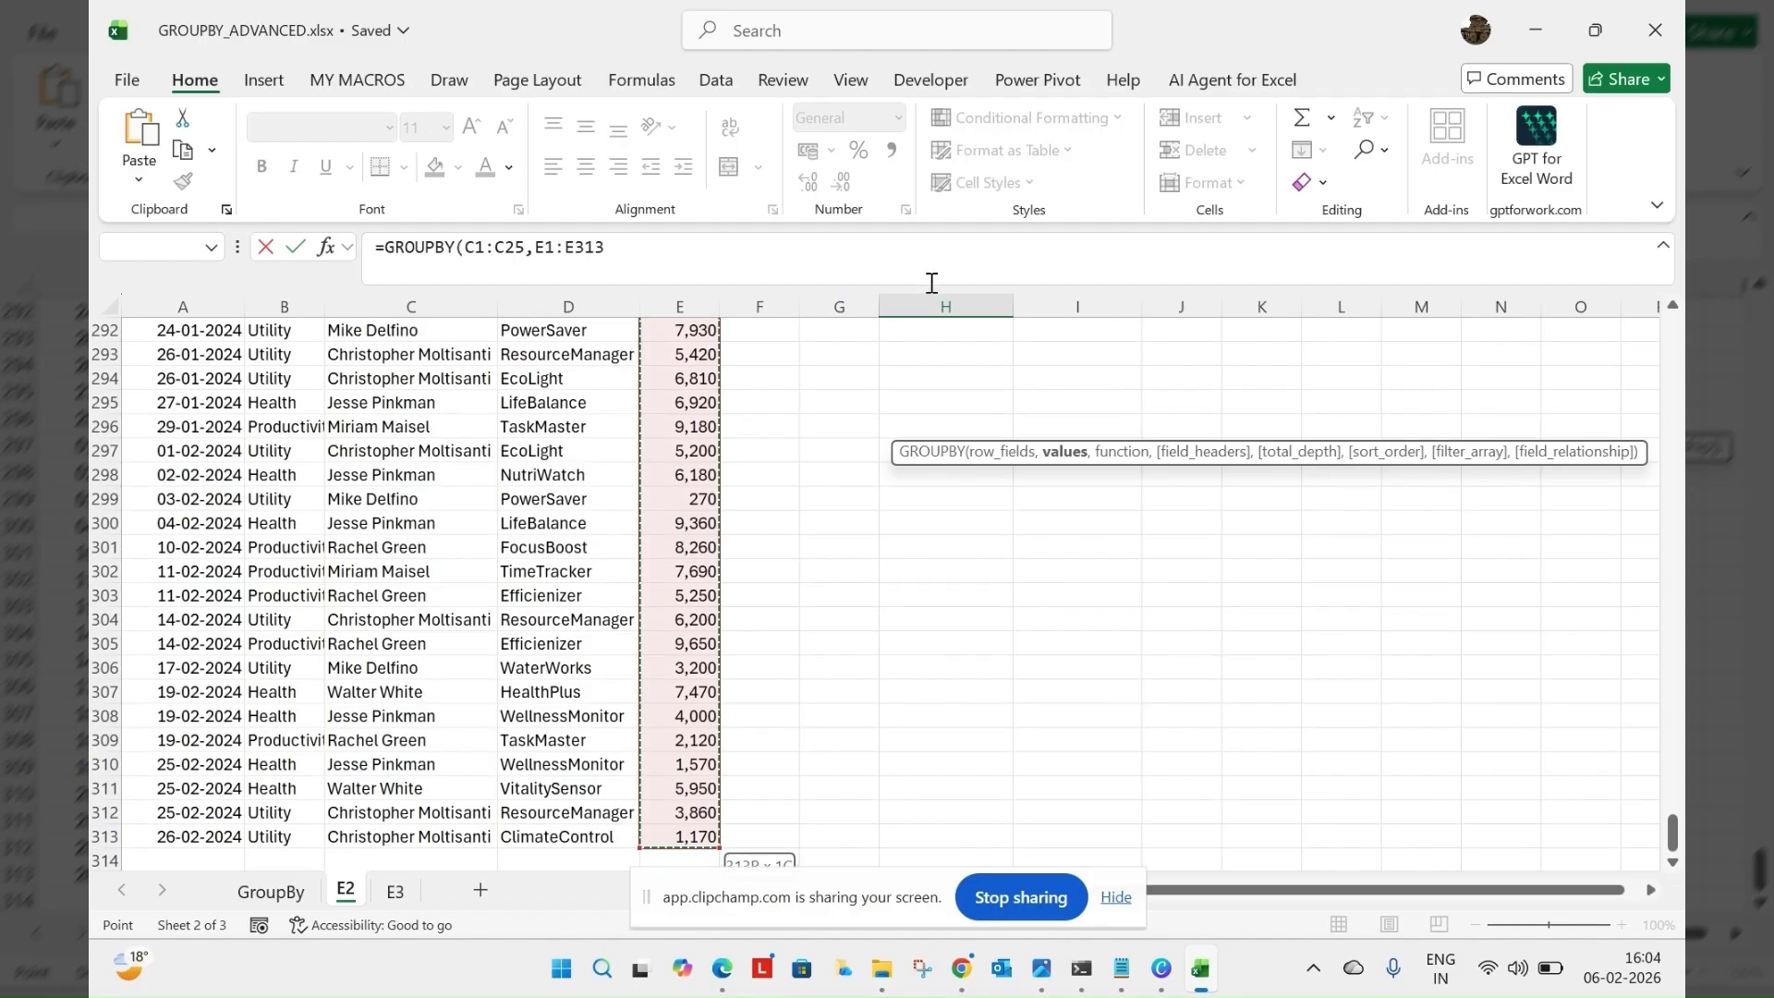
text(,)
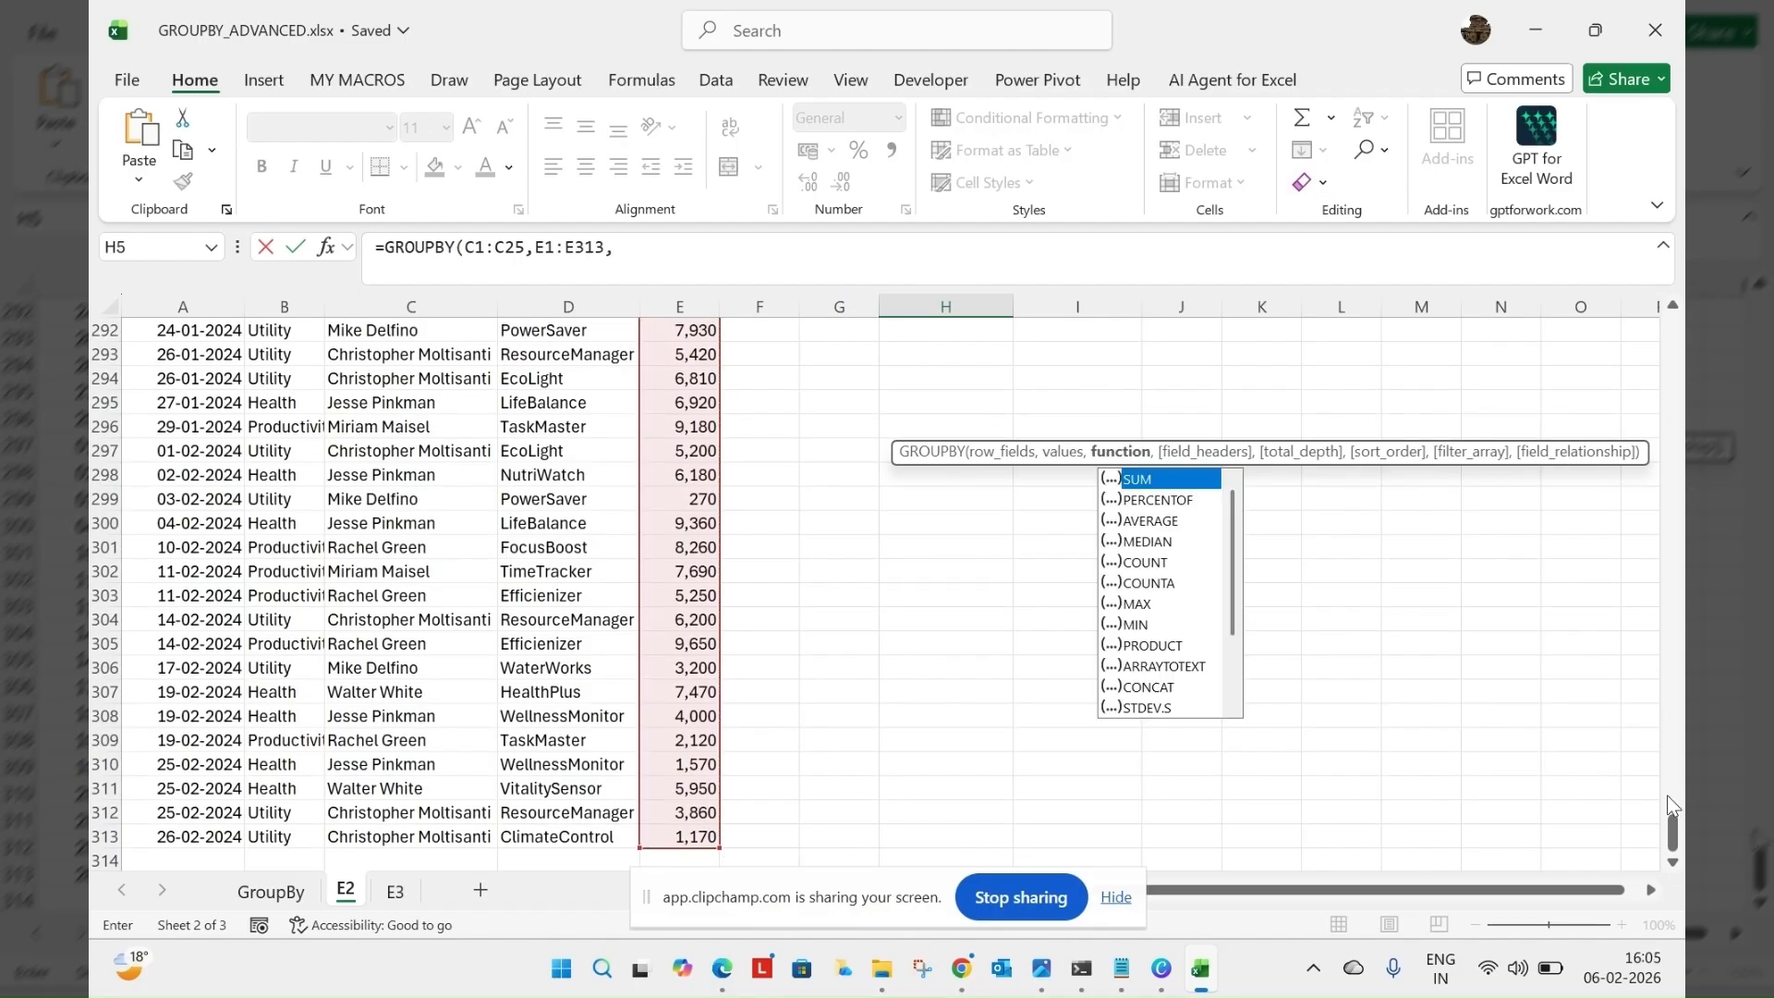
drag(1670, 806, 1672, 337)
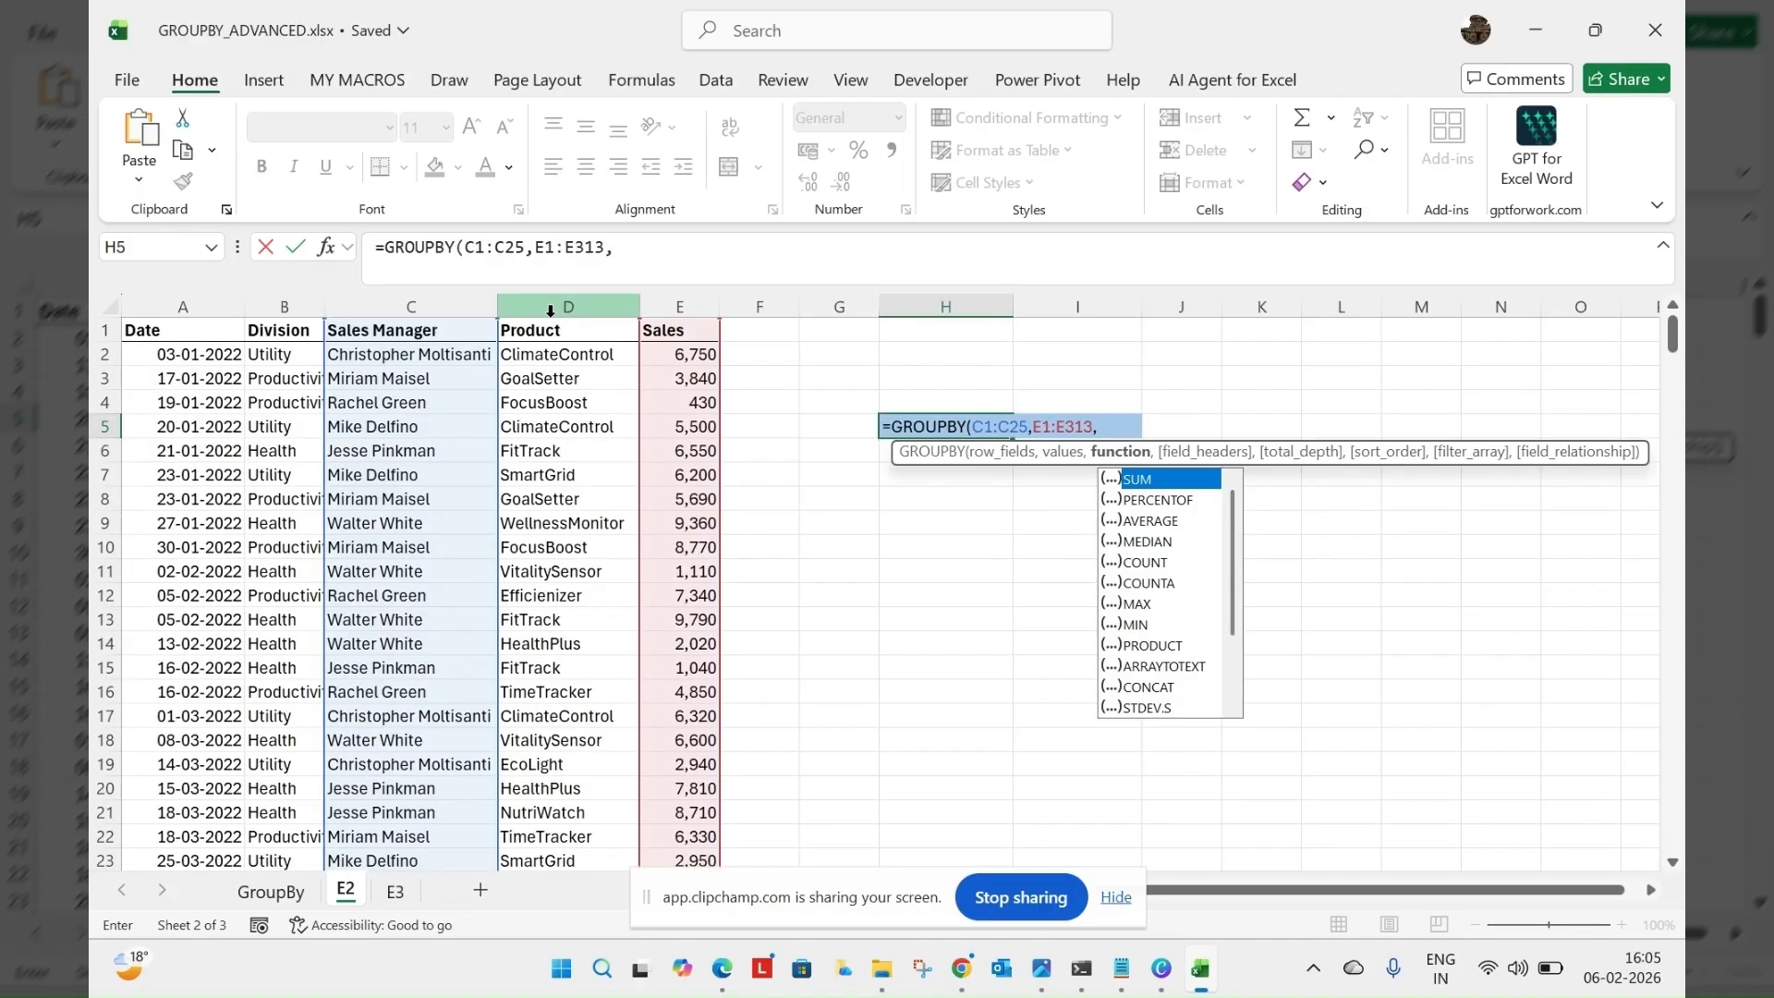
Extend the row_fields range of the GROUPBY formula to C1:C313
click(522, 244)
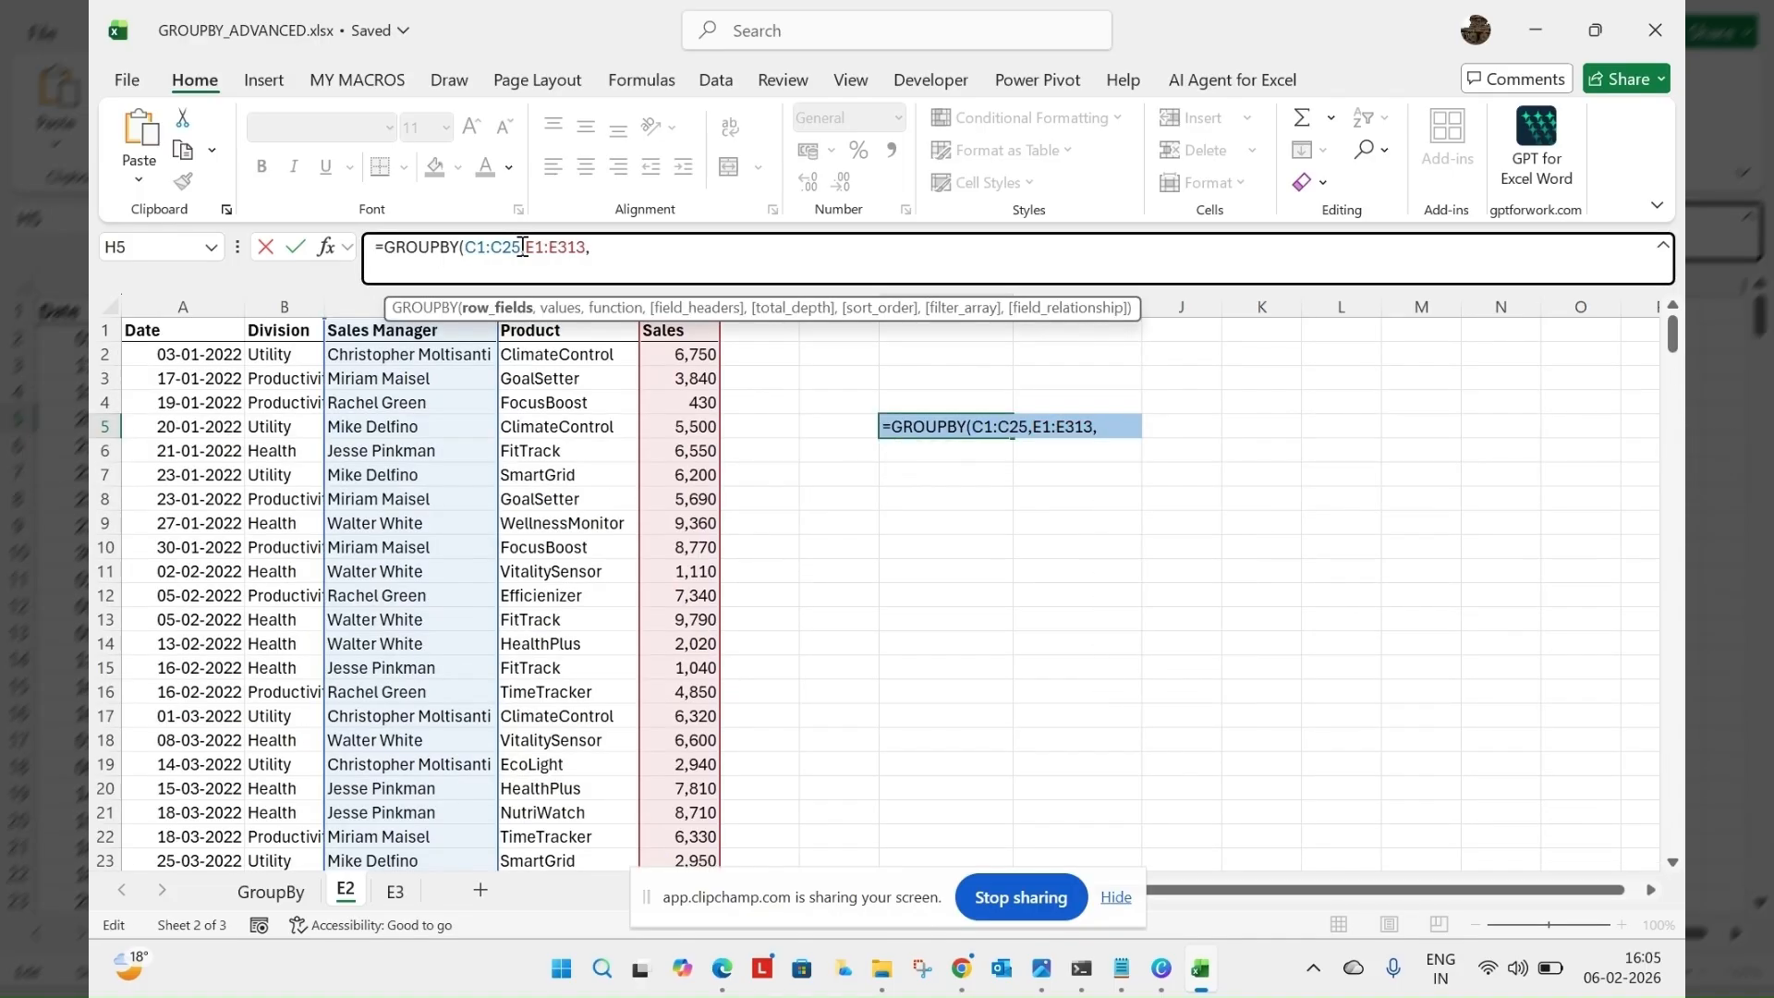
key(BackSpace)
key(BackSpace)
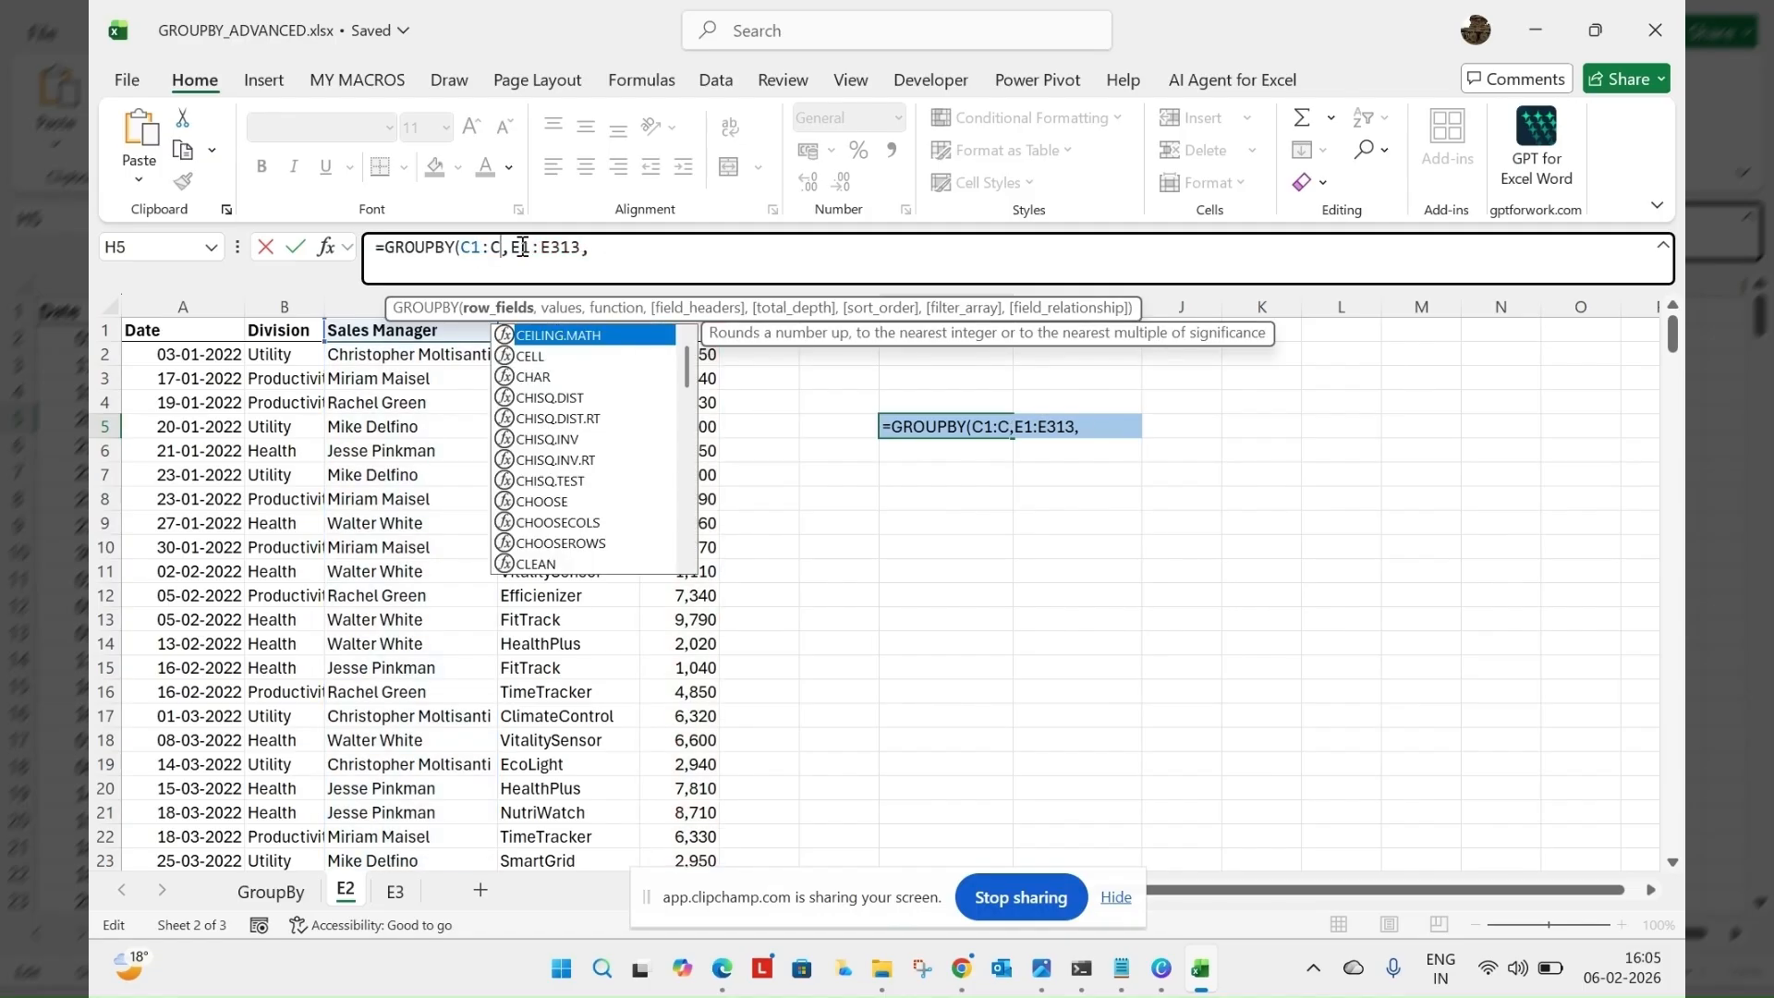
text(313)
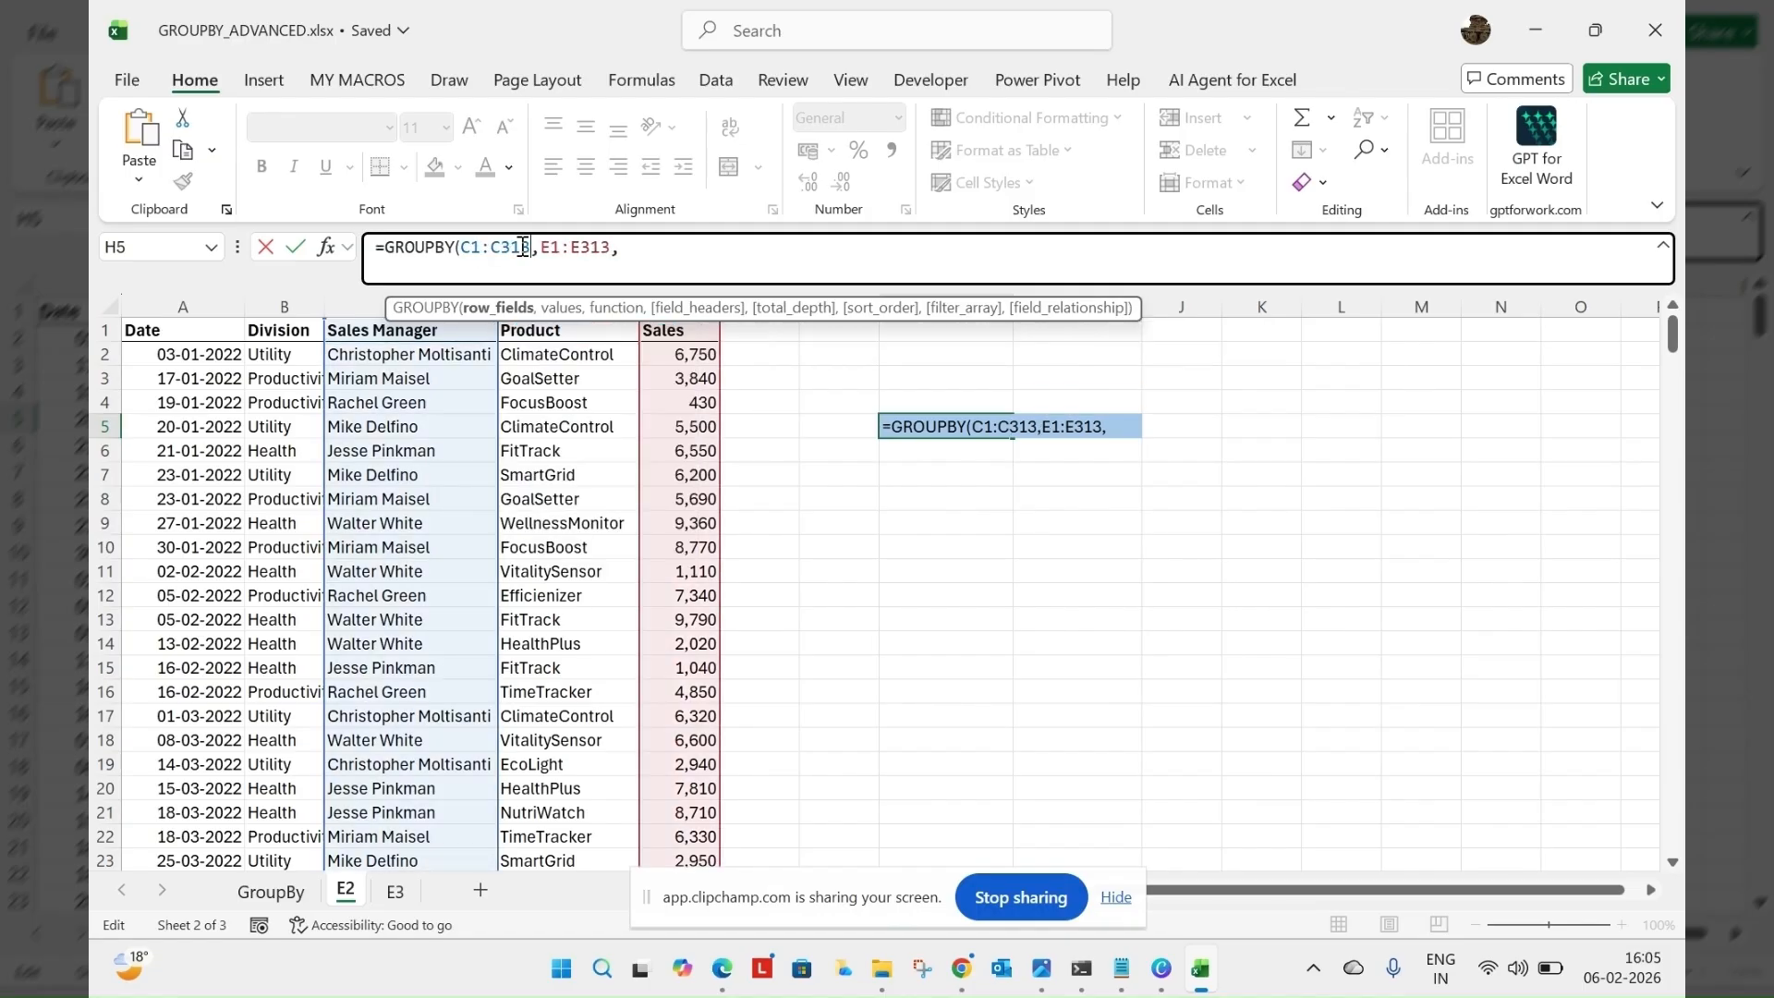
Set SUM as the function and 3 - Yes and show as field_headers, and enter the GROUPBY formula
click(635, 258)
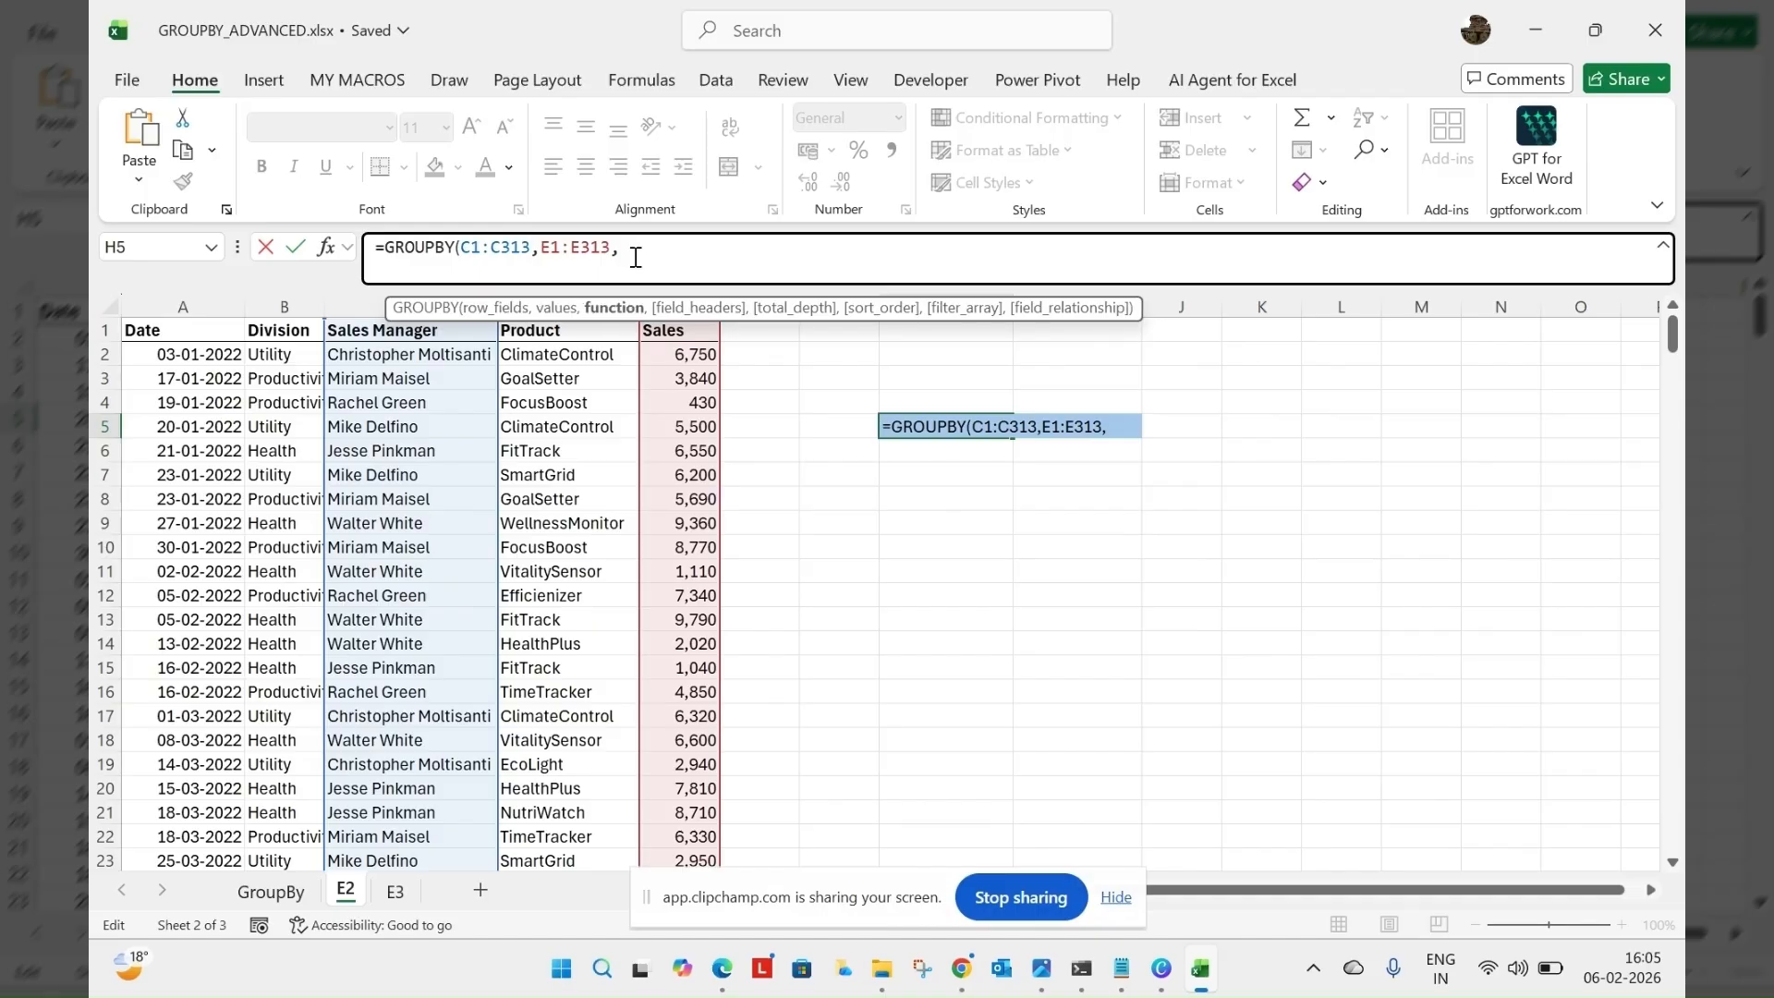
text(sum)
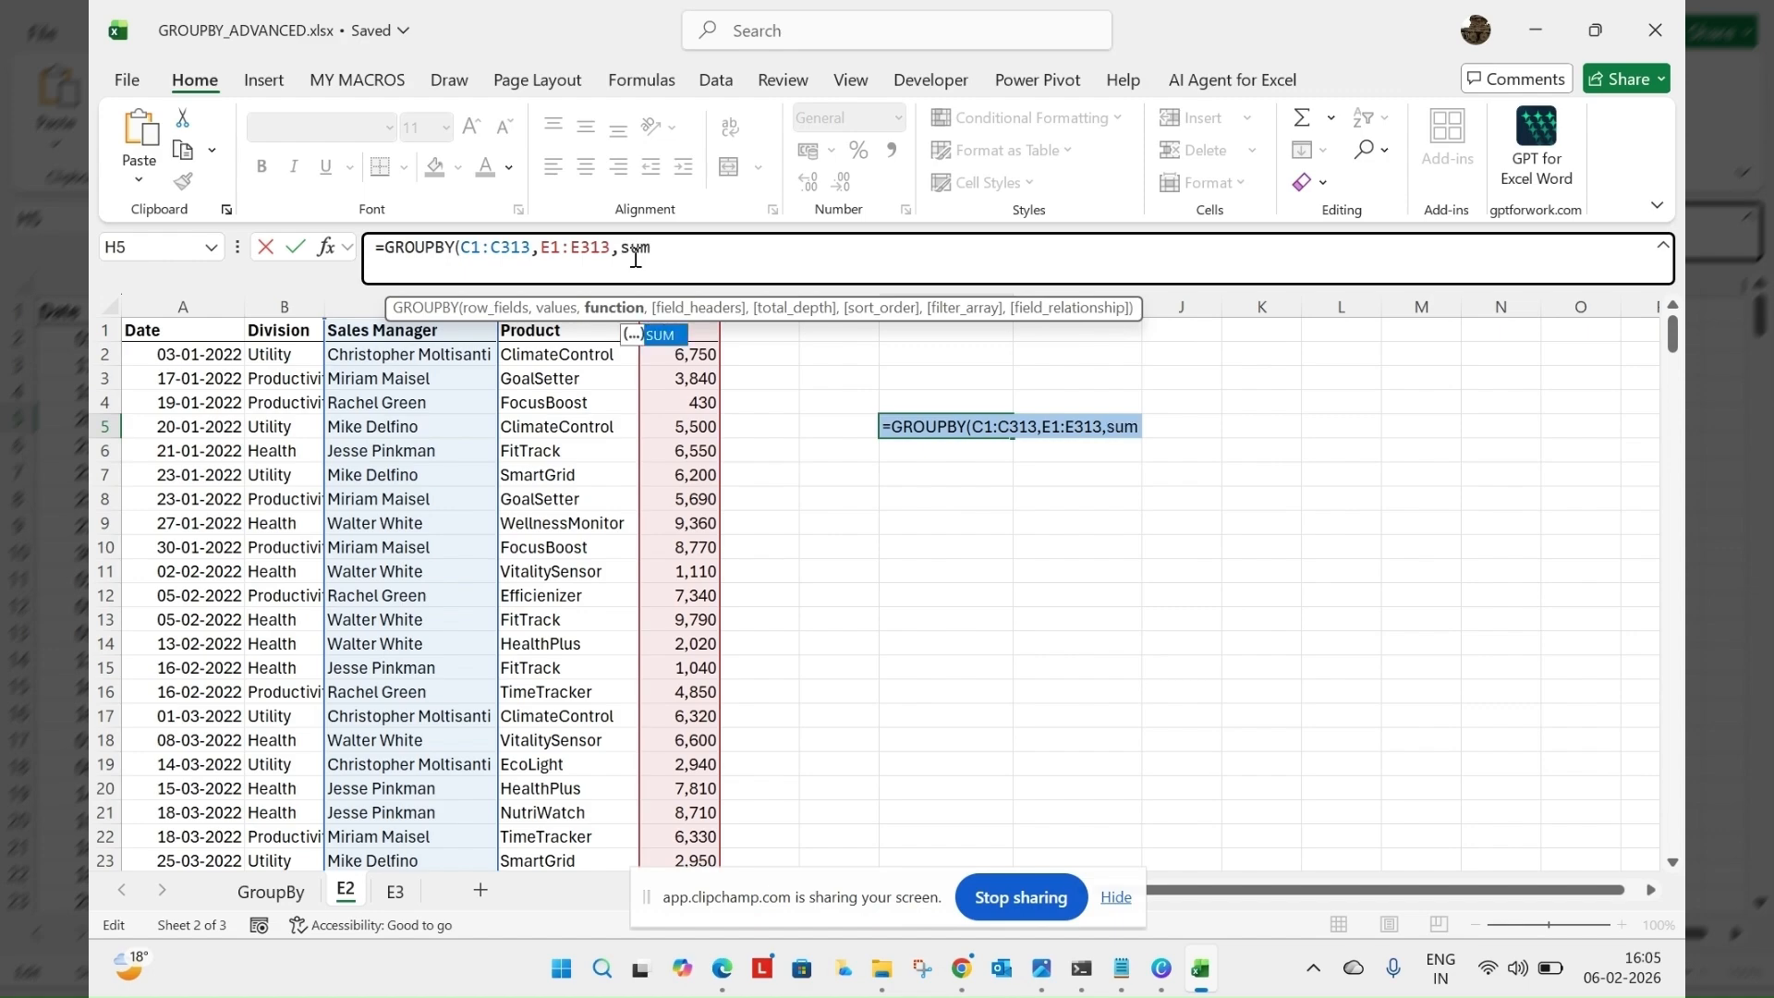
key(Tab)
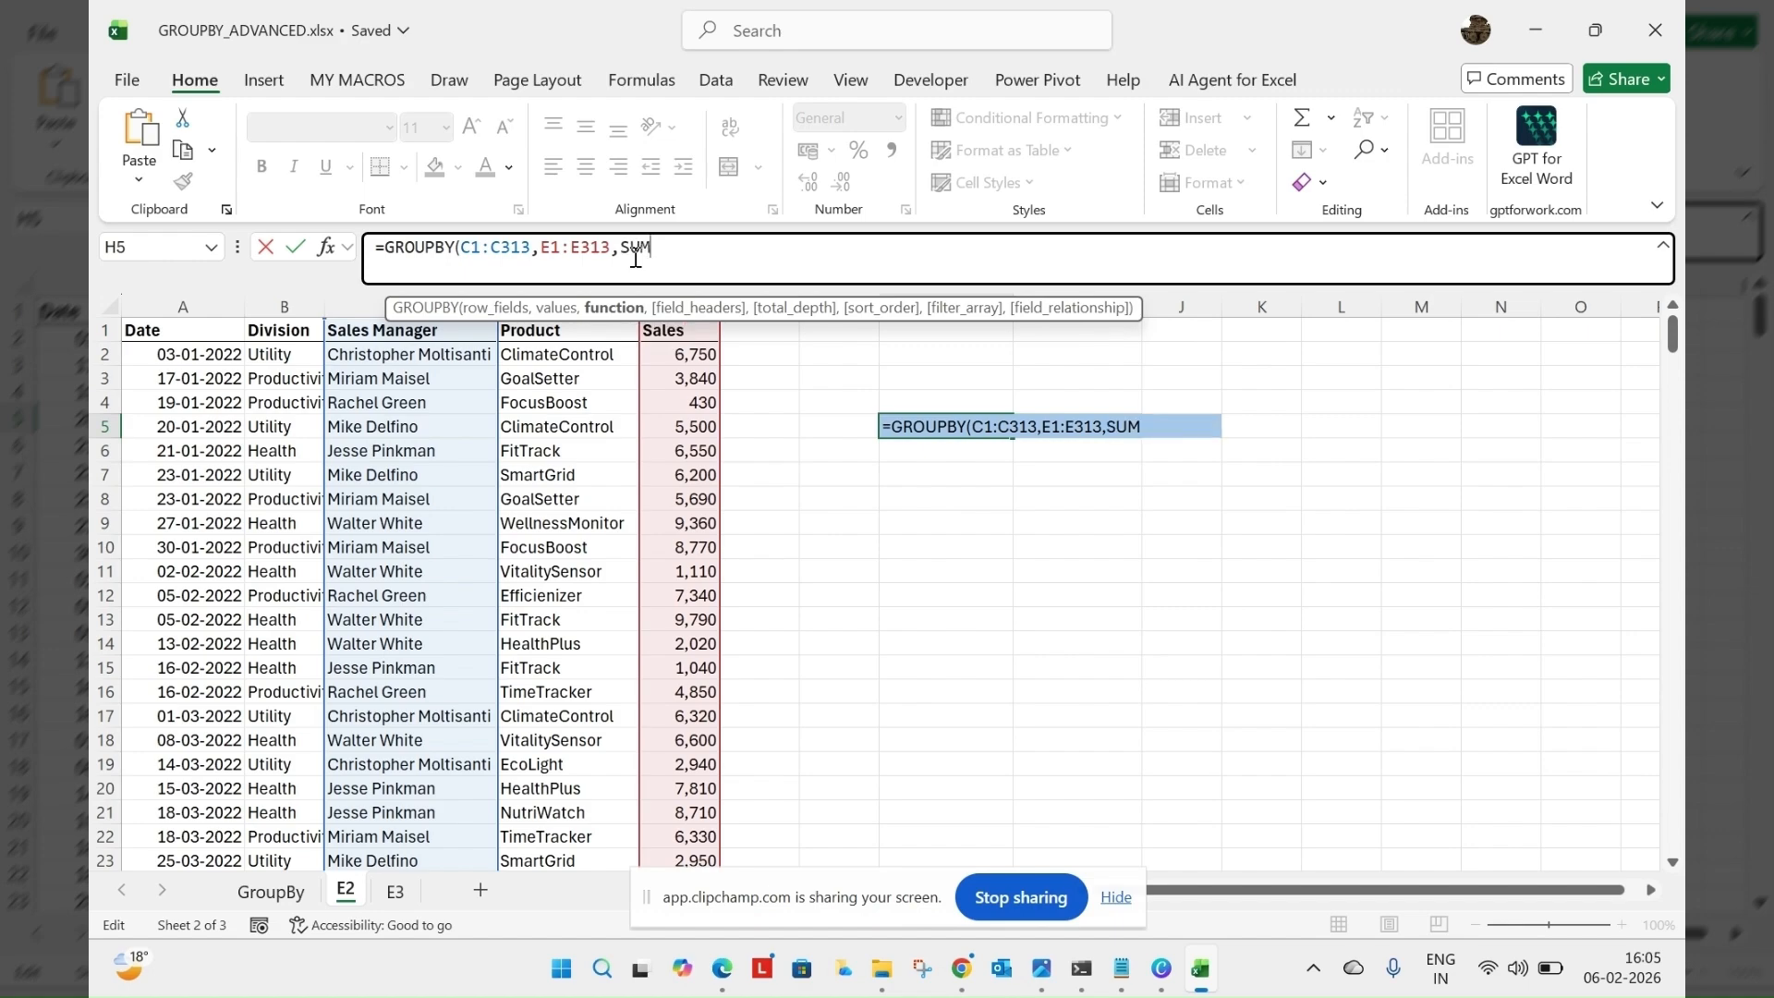
text(,)
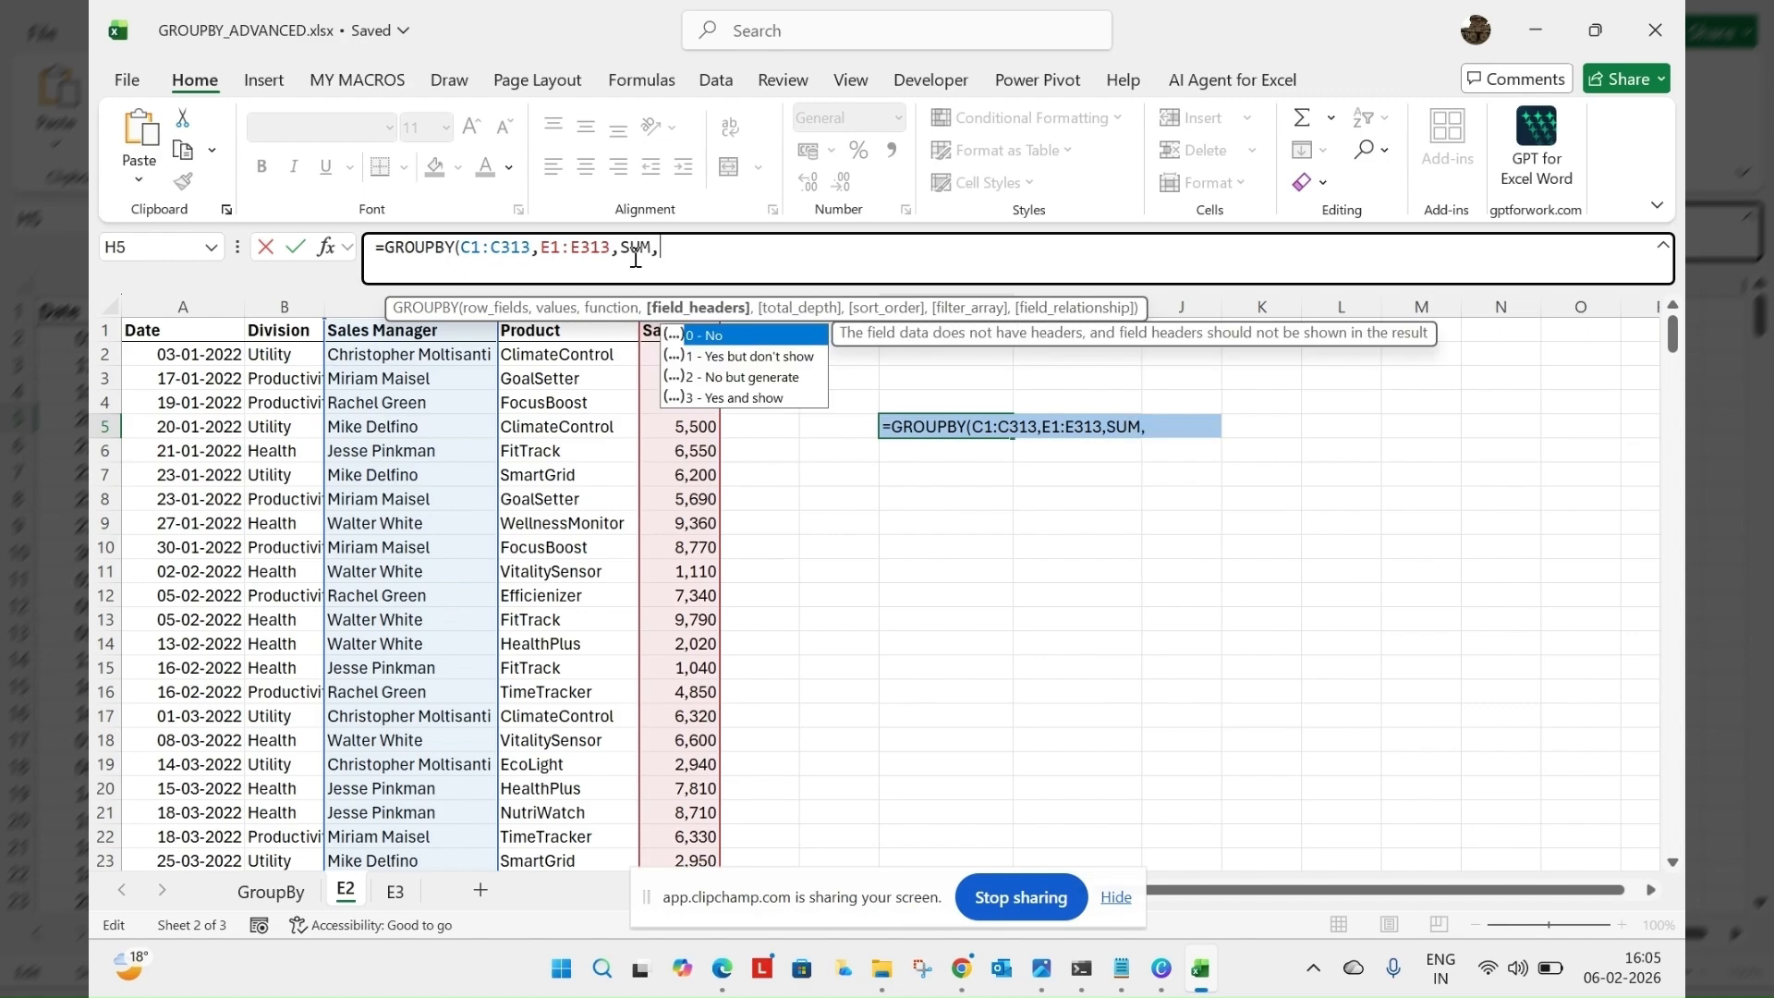
double_click(777, 398)
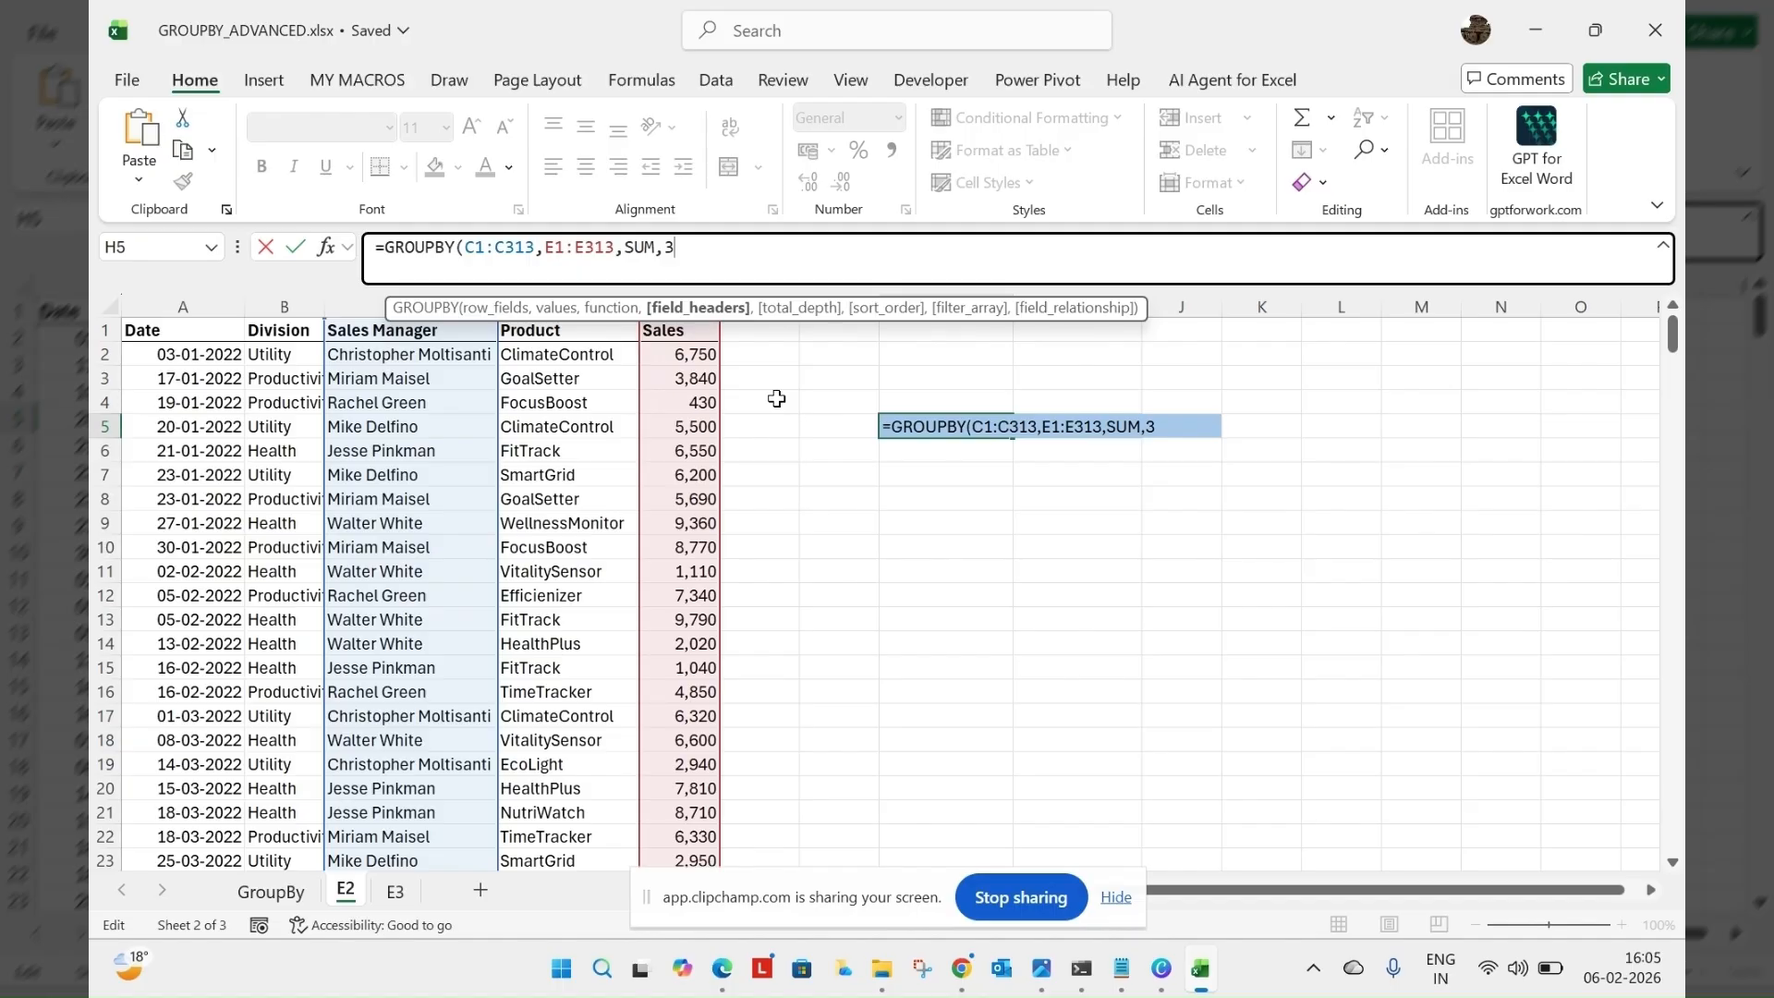
key(Return)
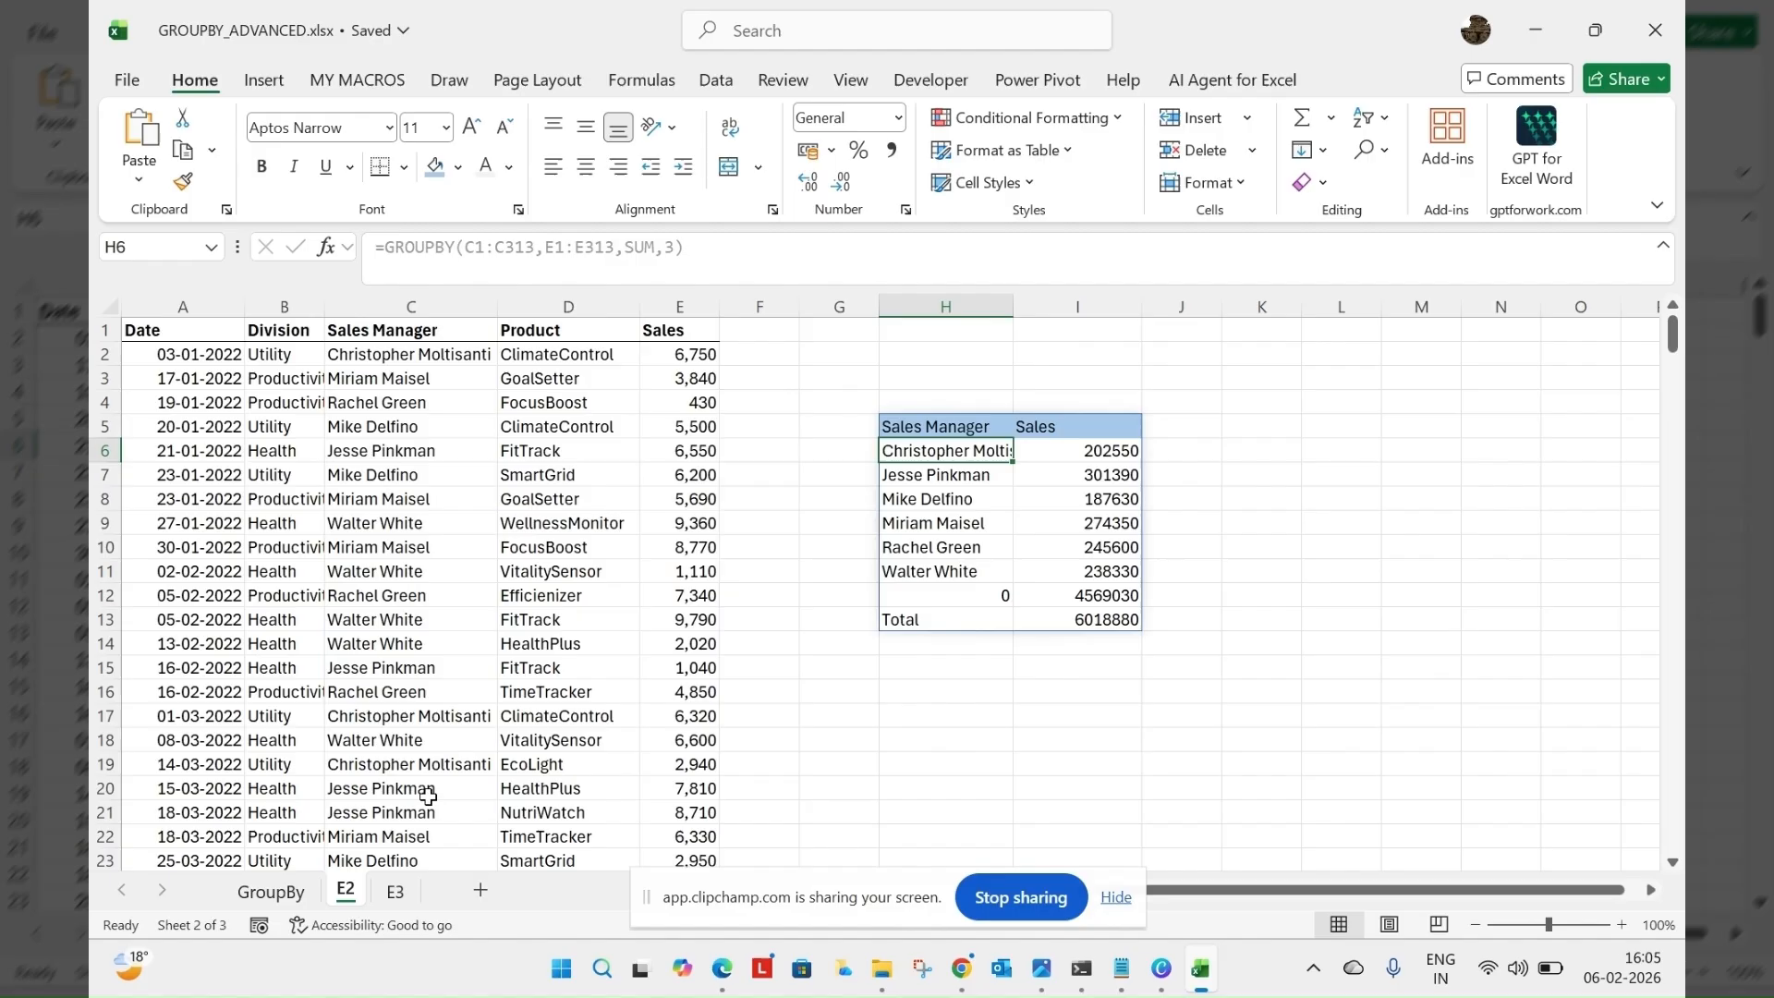
Extend the H5 GROUPBY formula to the filter_array argument, leaving total_depth and sort_order empty
drag(1671, 335, 1675, 357)
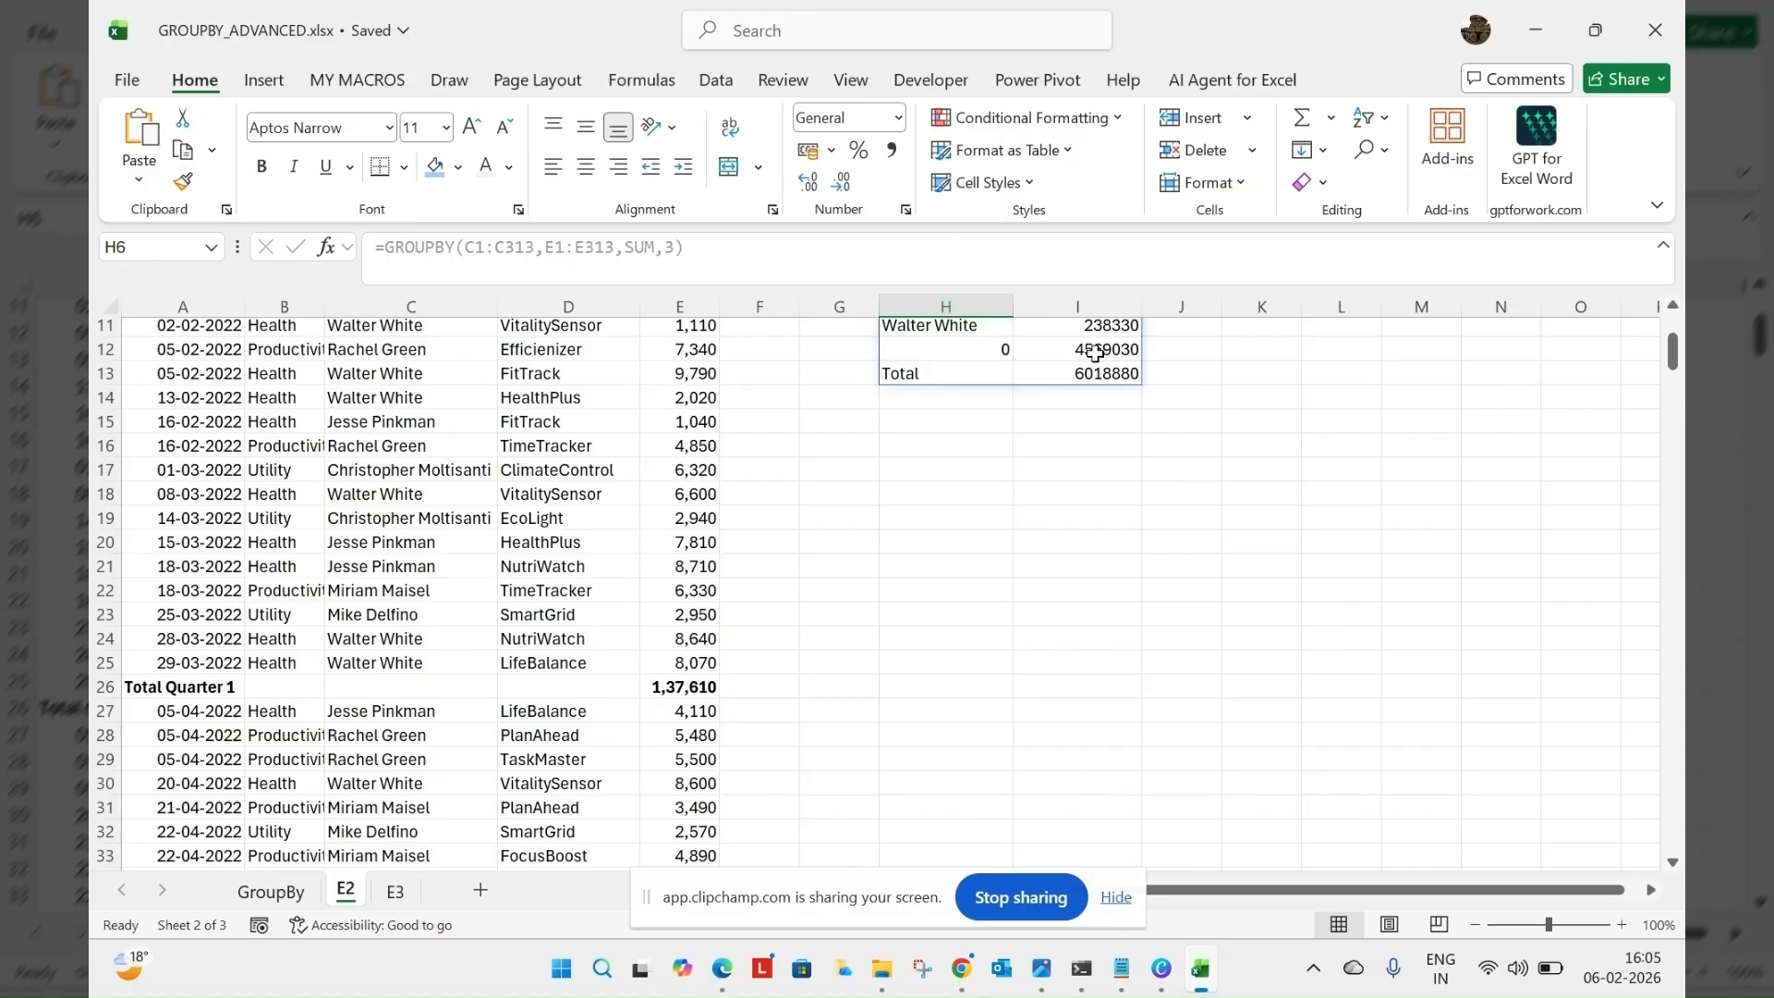
key(ctrl+s)
drag(1672, 368, 1672, 324)
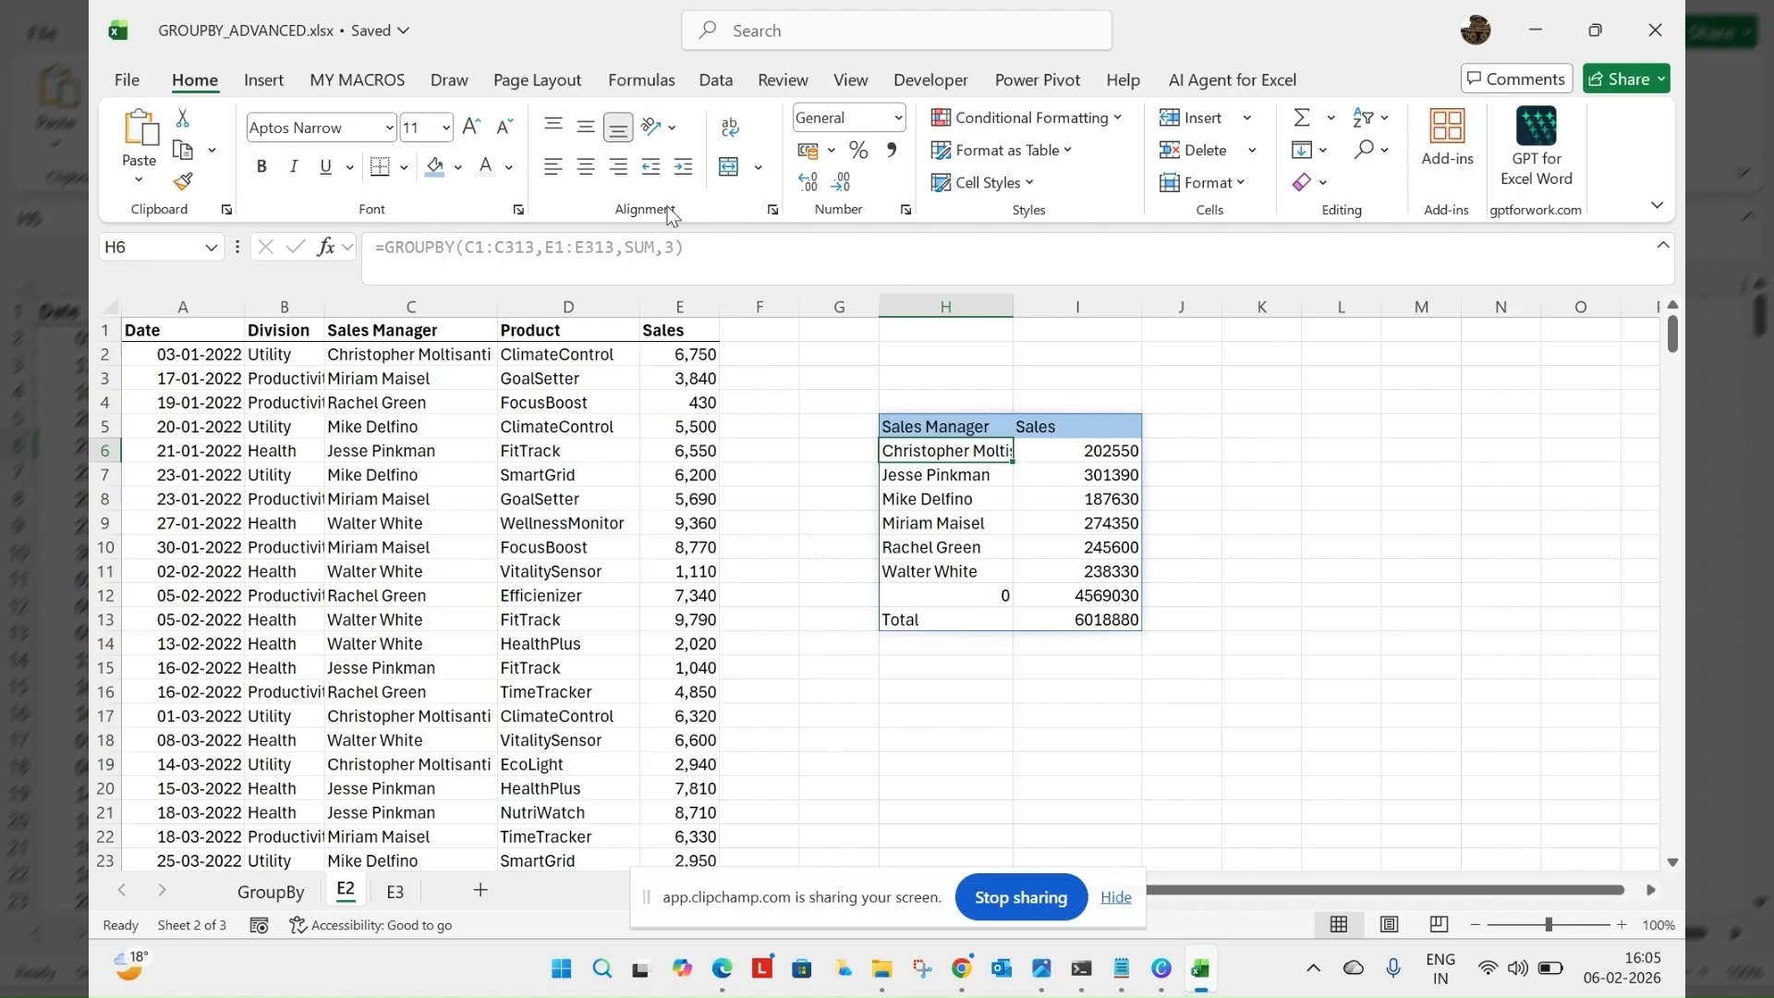
key(BackSpace)
click(947, 425)
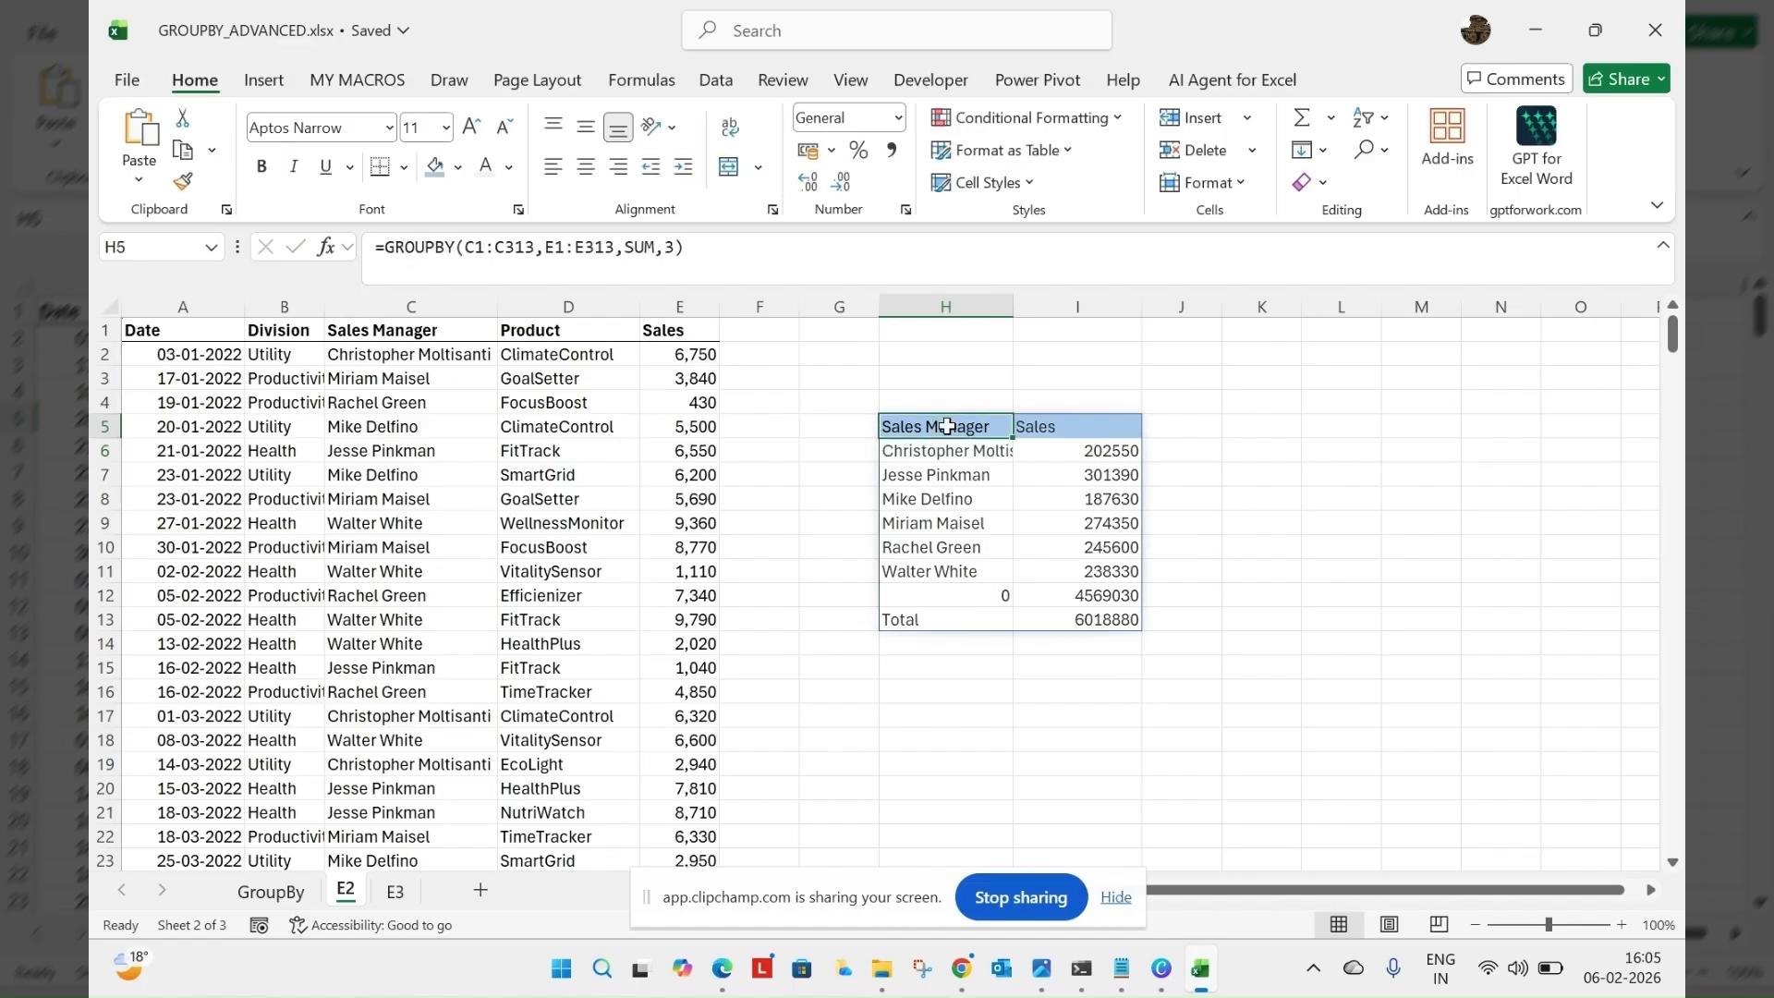
click(676, 245)
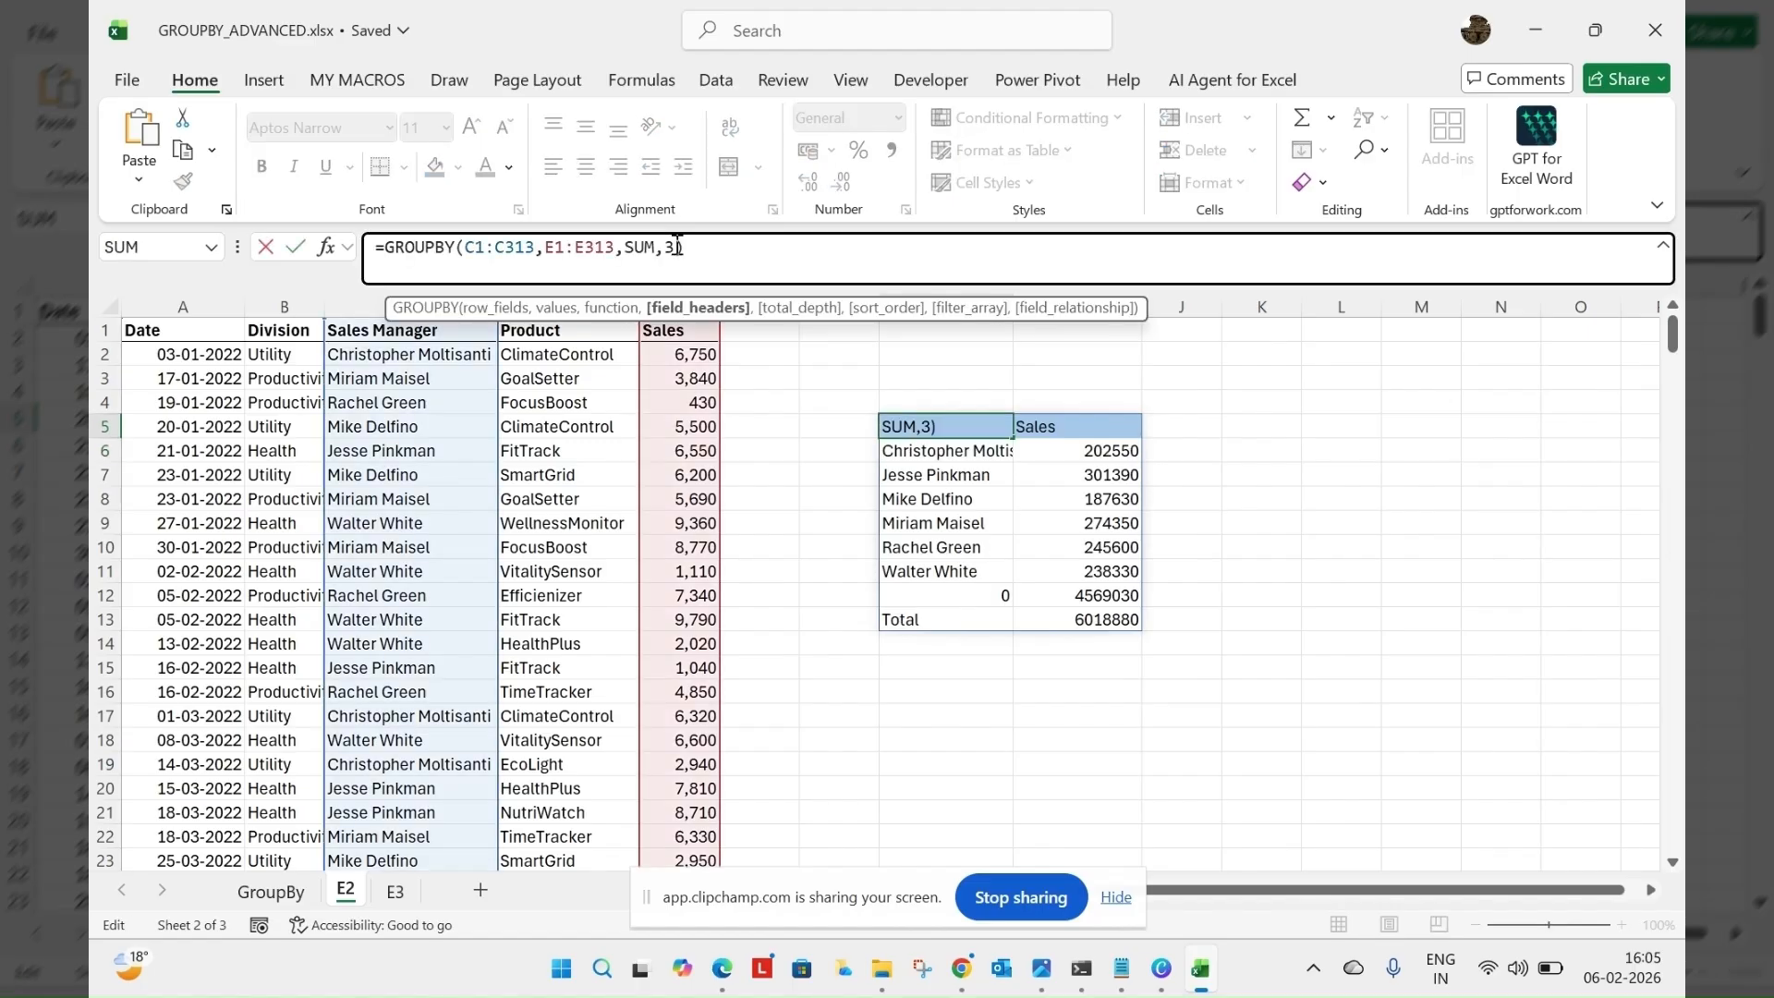
text(,)
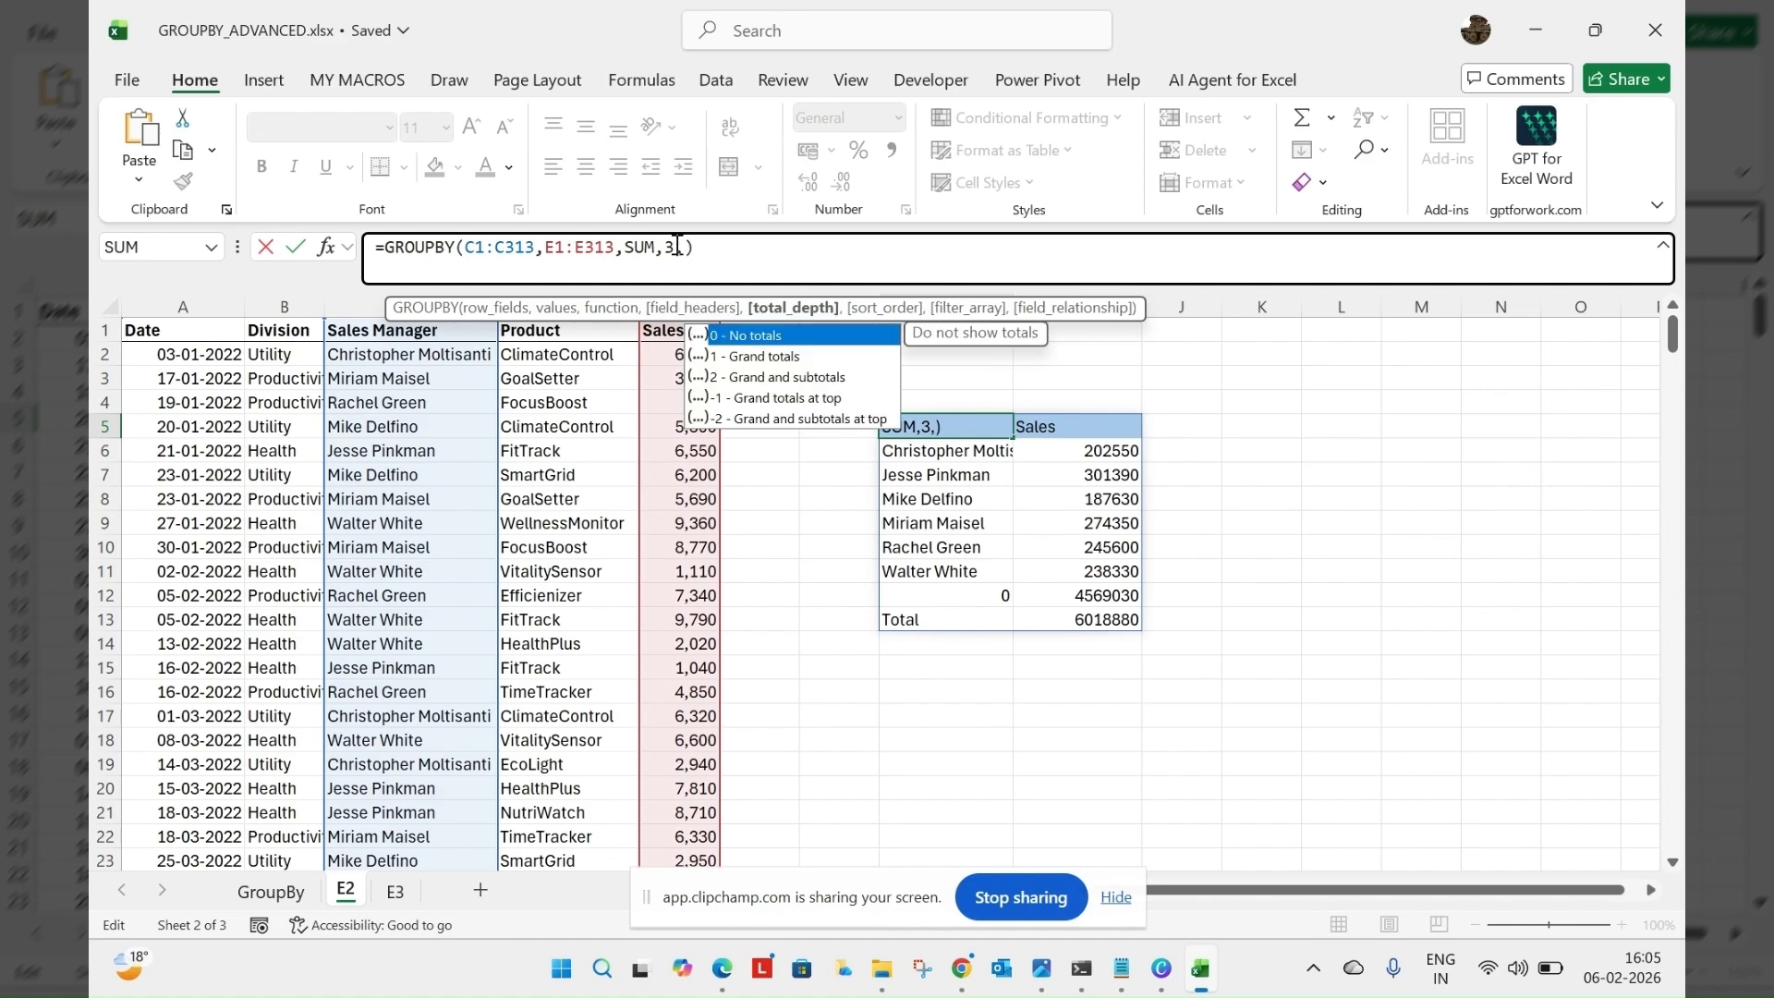
text(,,)
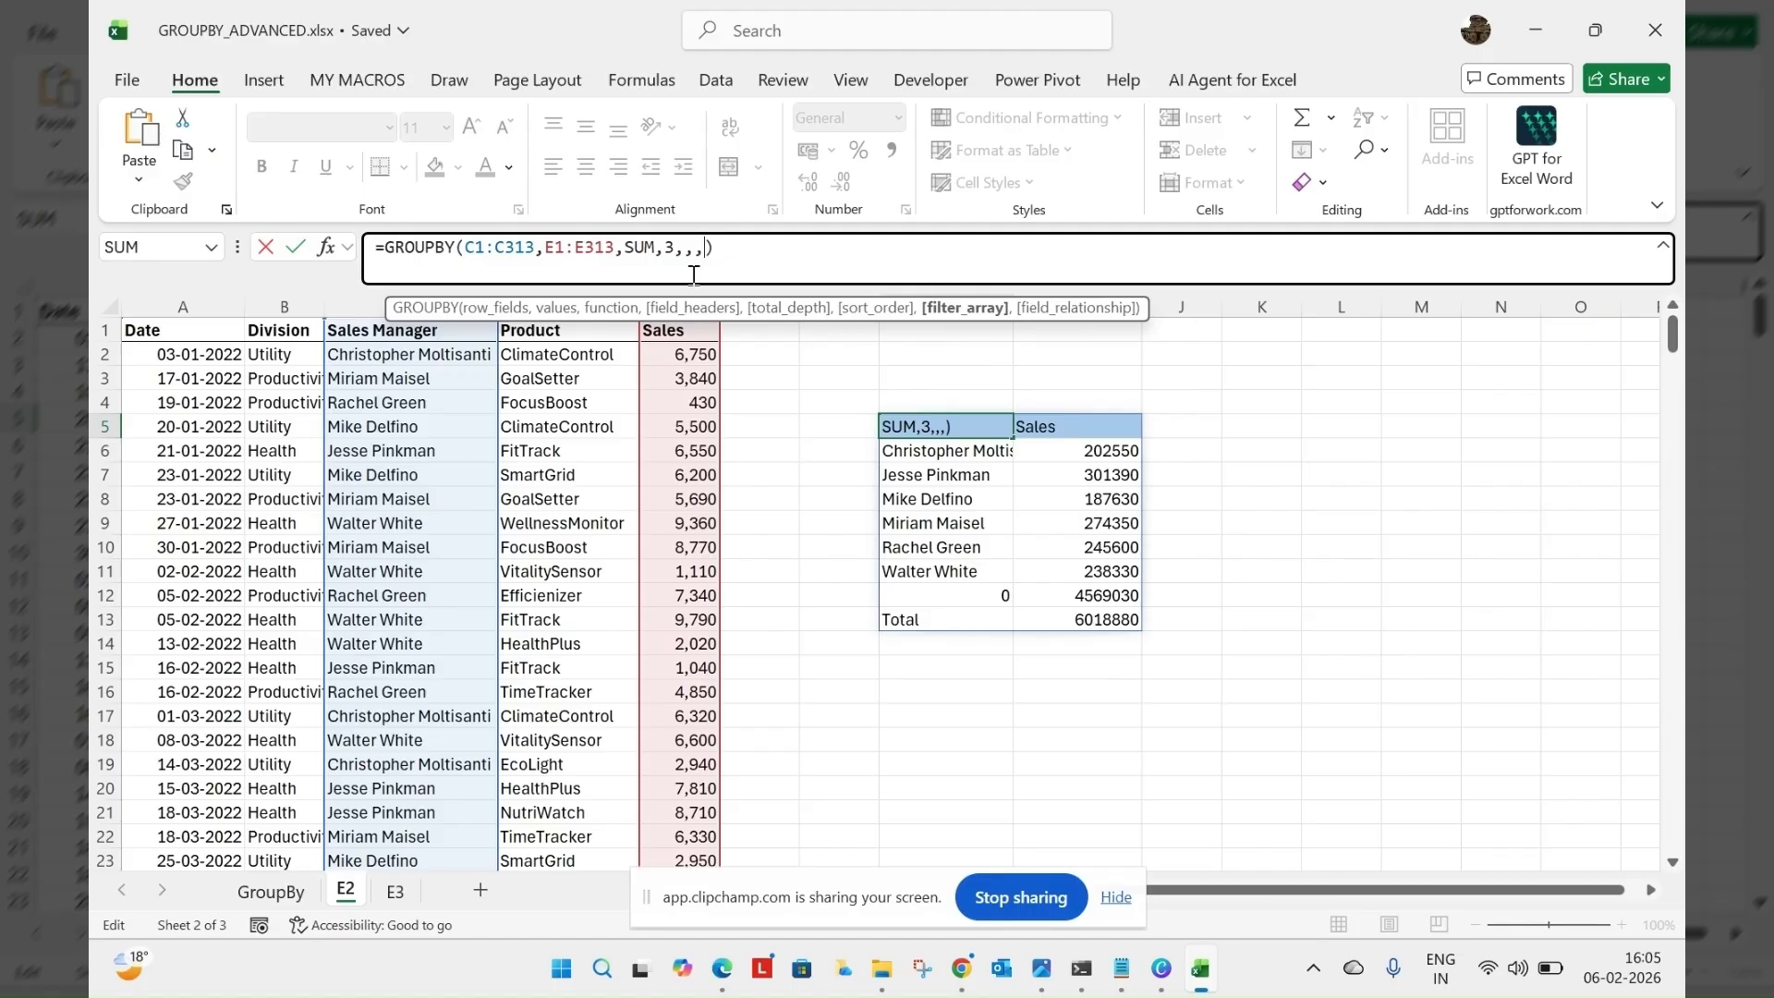
Set filter_array to C1:C313<>"" so rows without a sales manager are excluded, and enter the formula
click(423, 335)
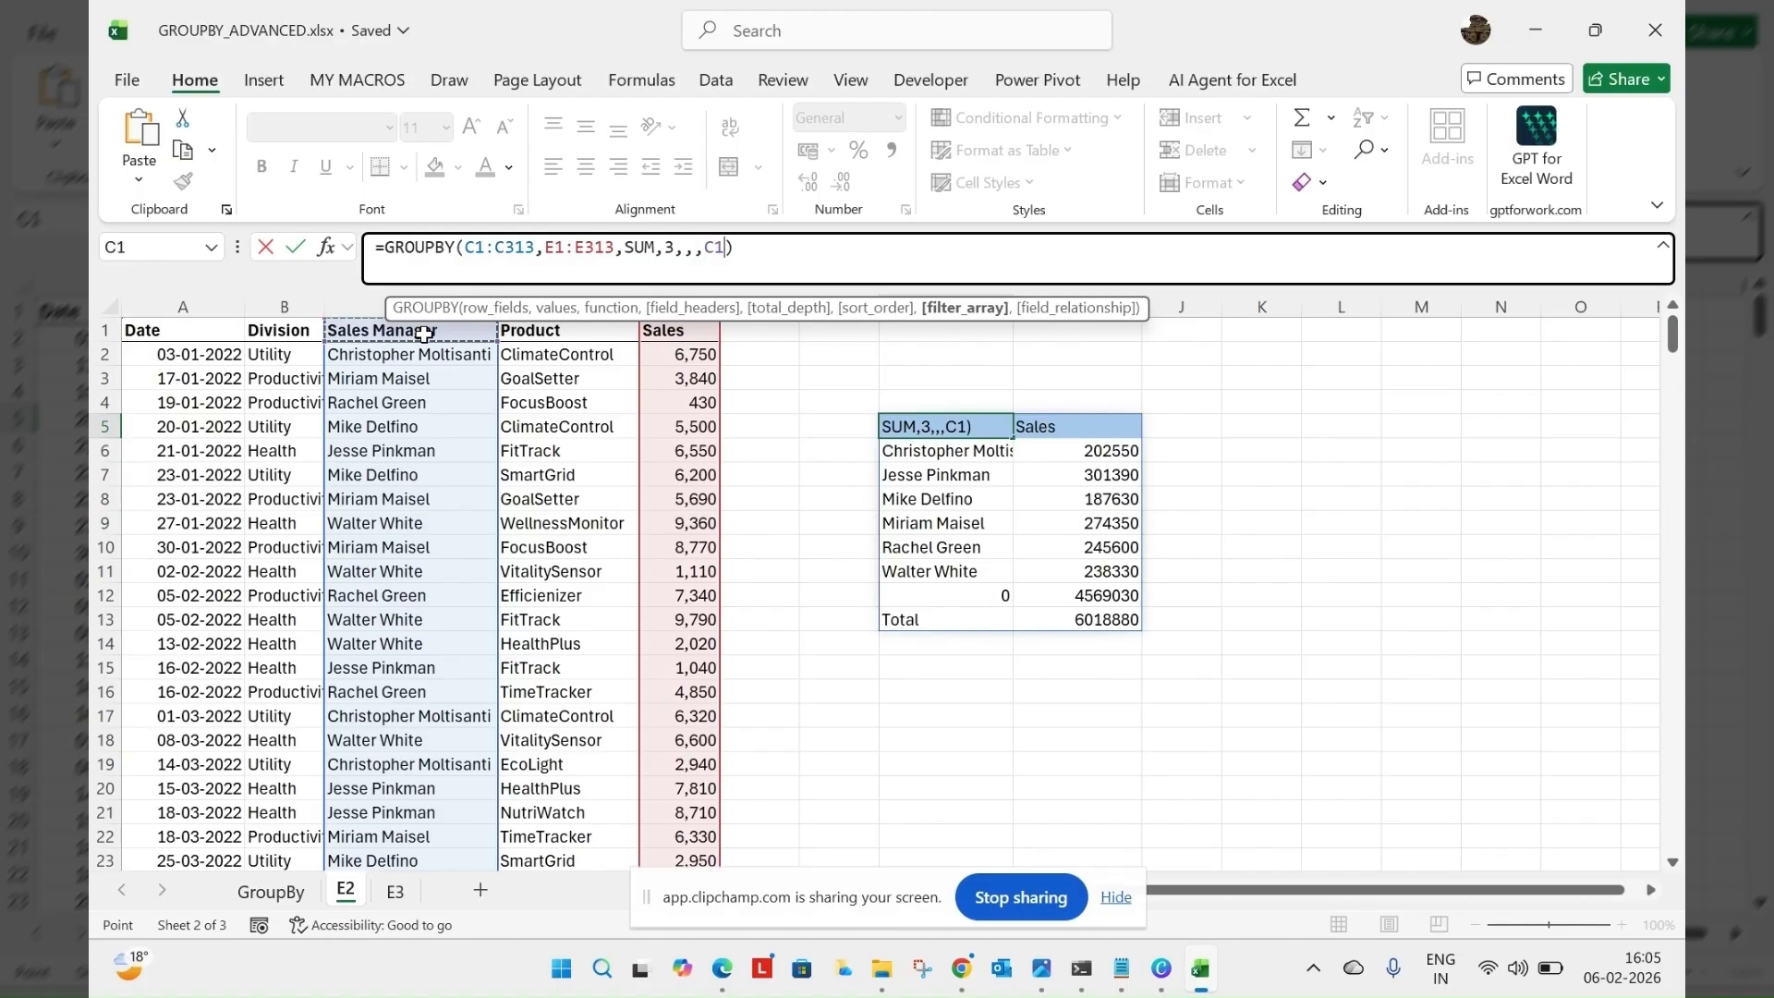
key(ctrl+shift+Down)
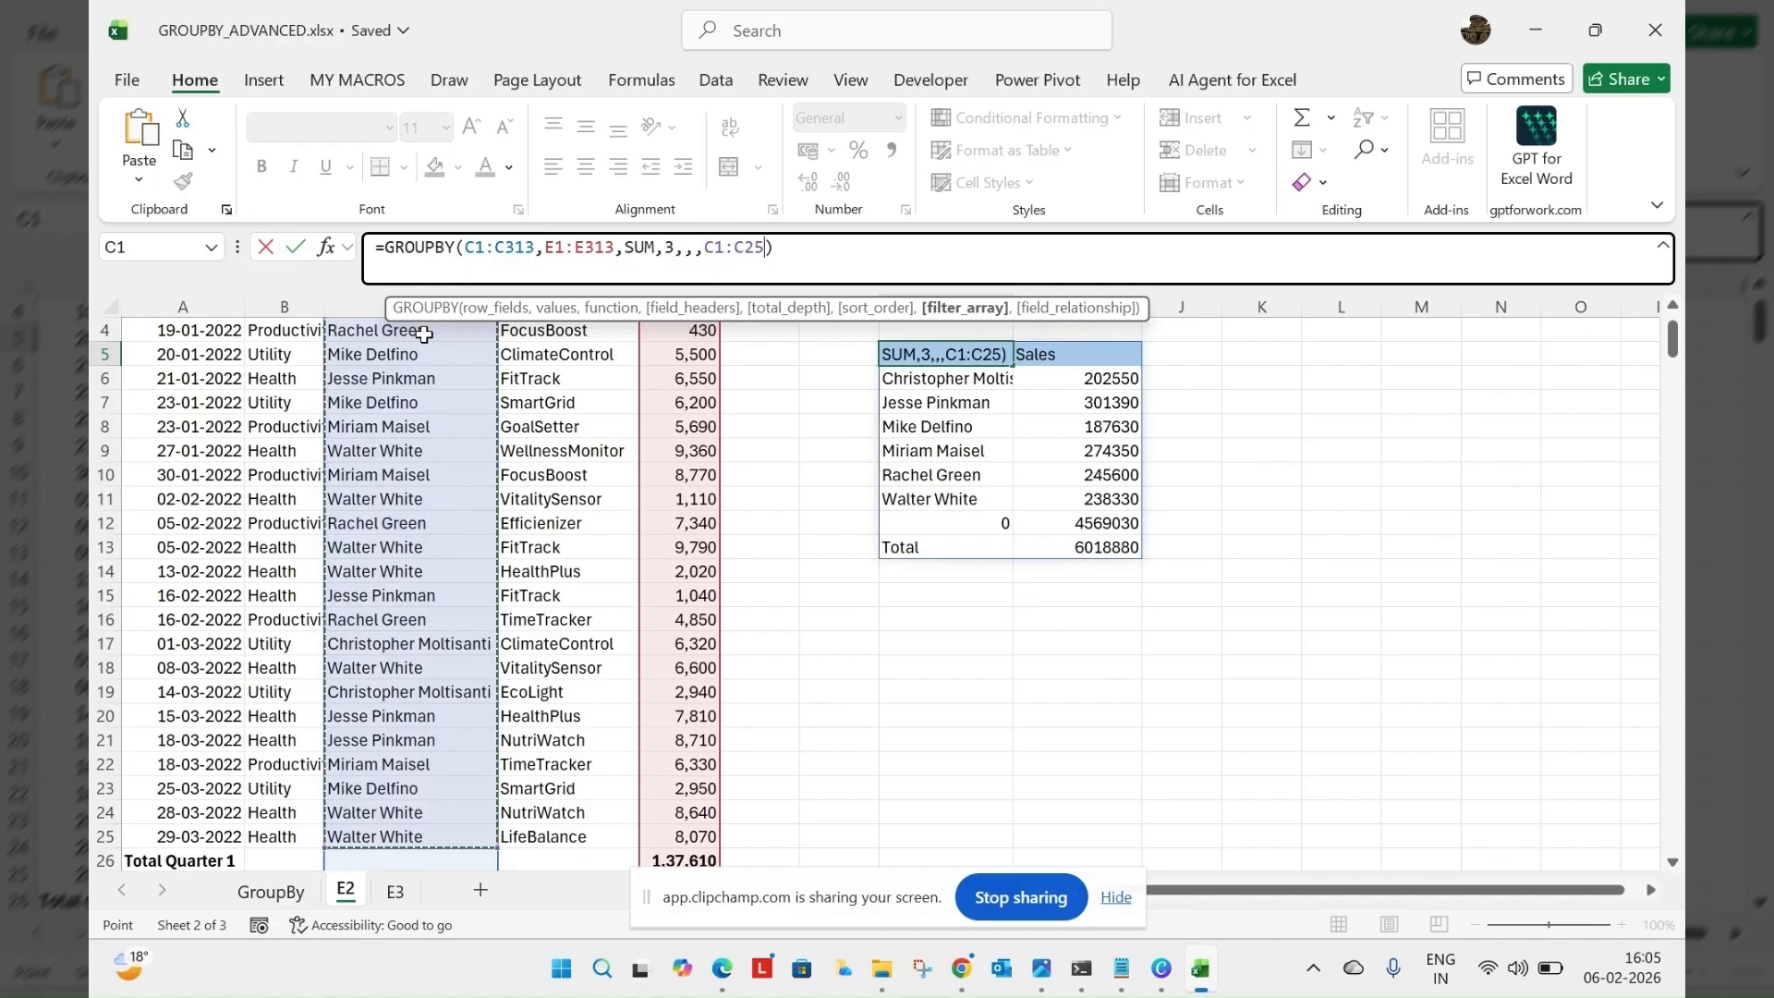
key(BackSpace)
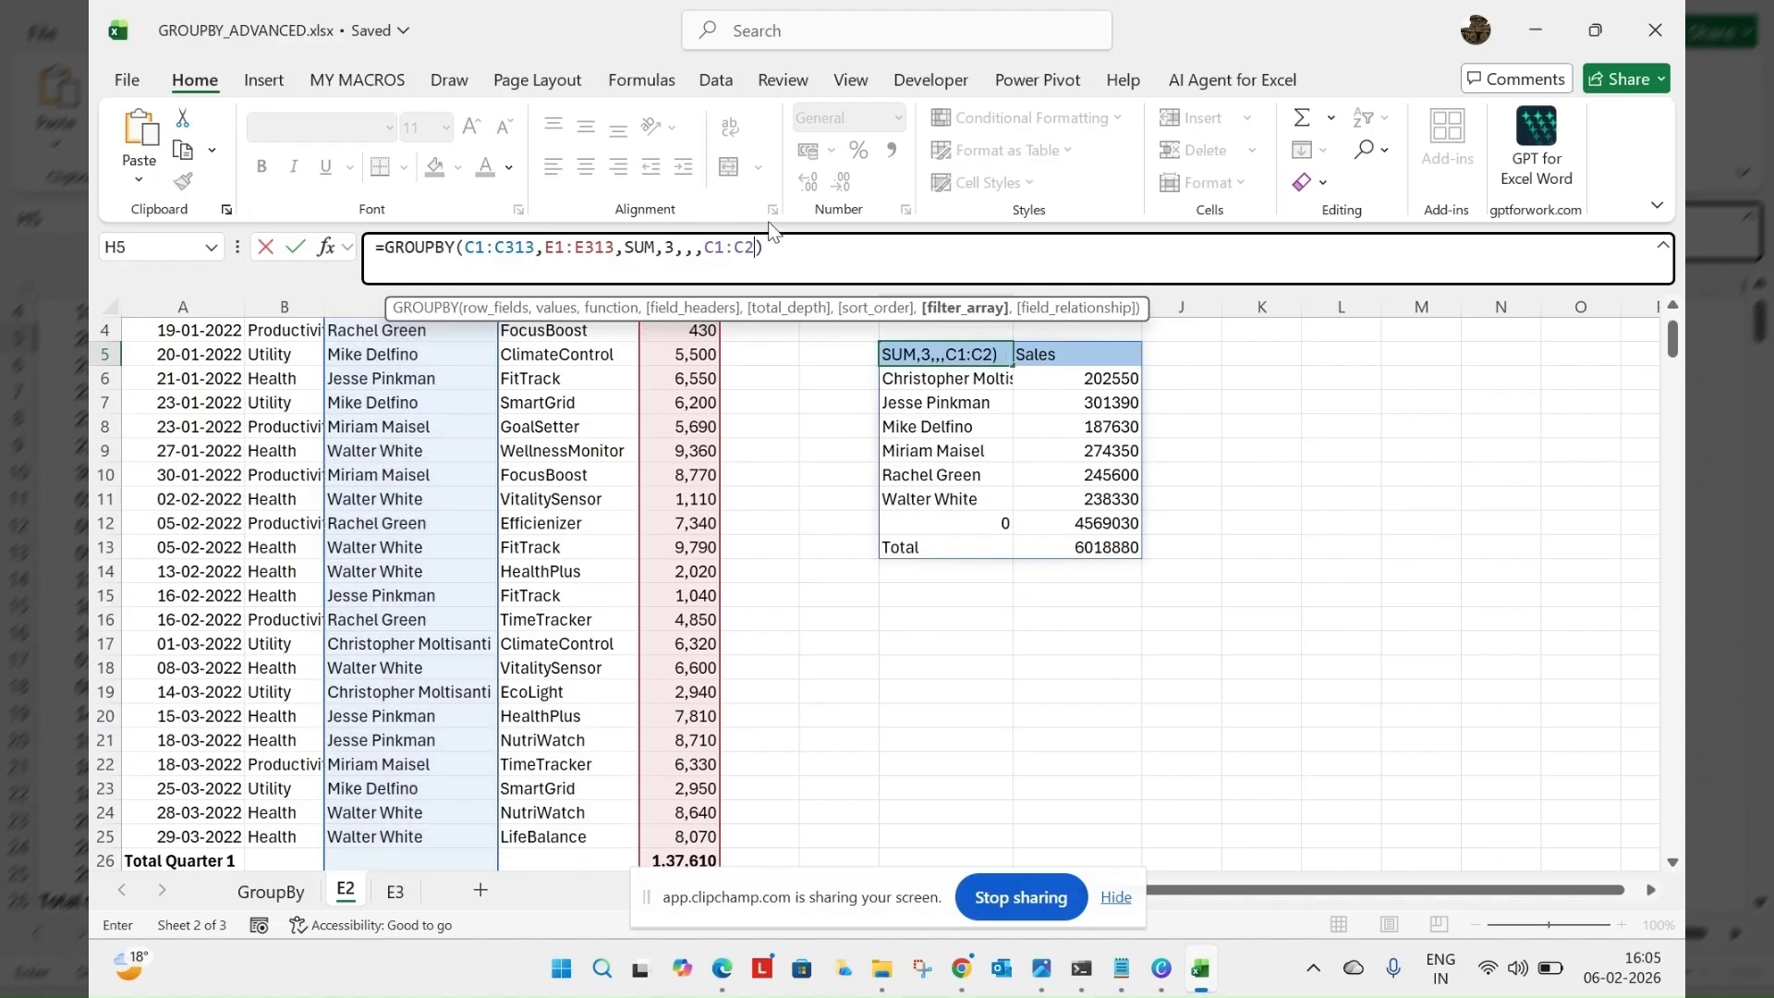
key(BackSpace)
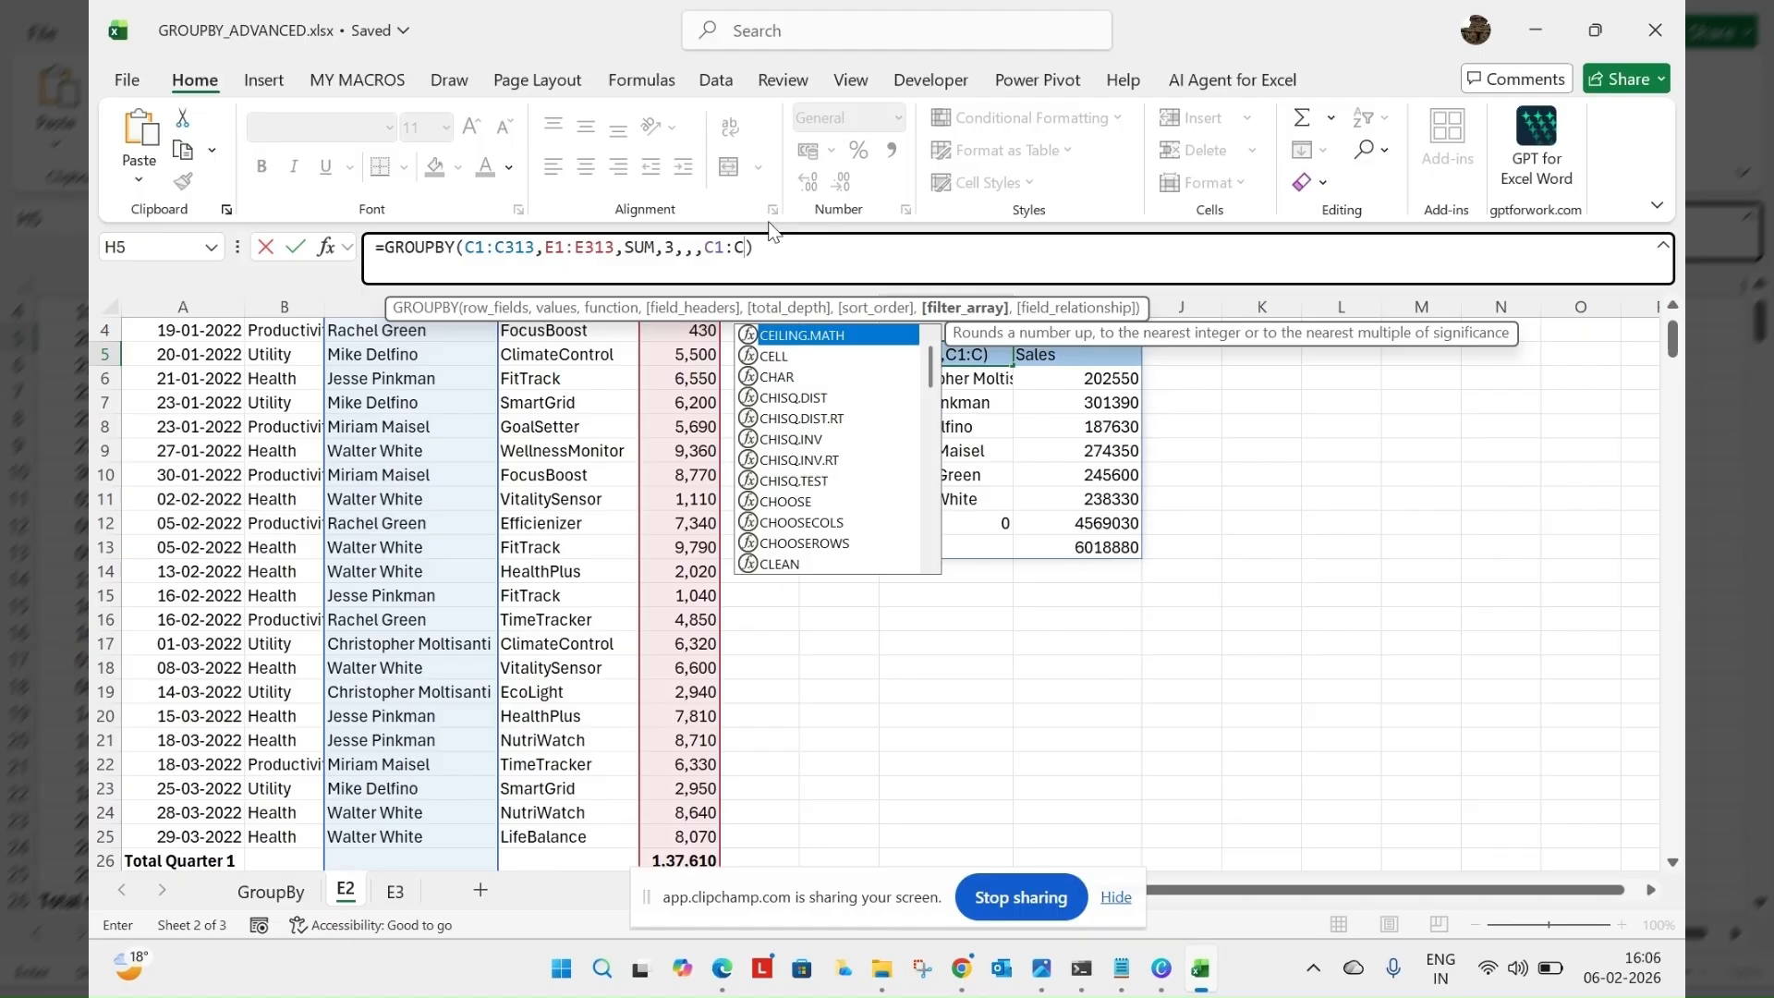
text(31)
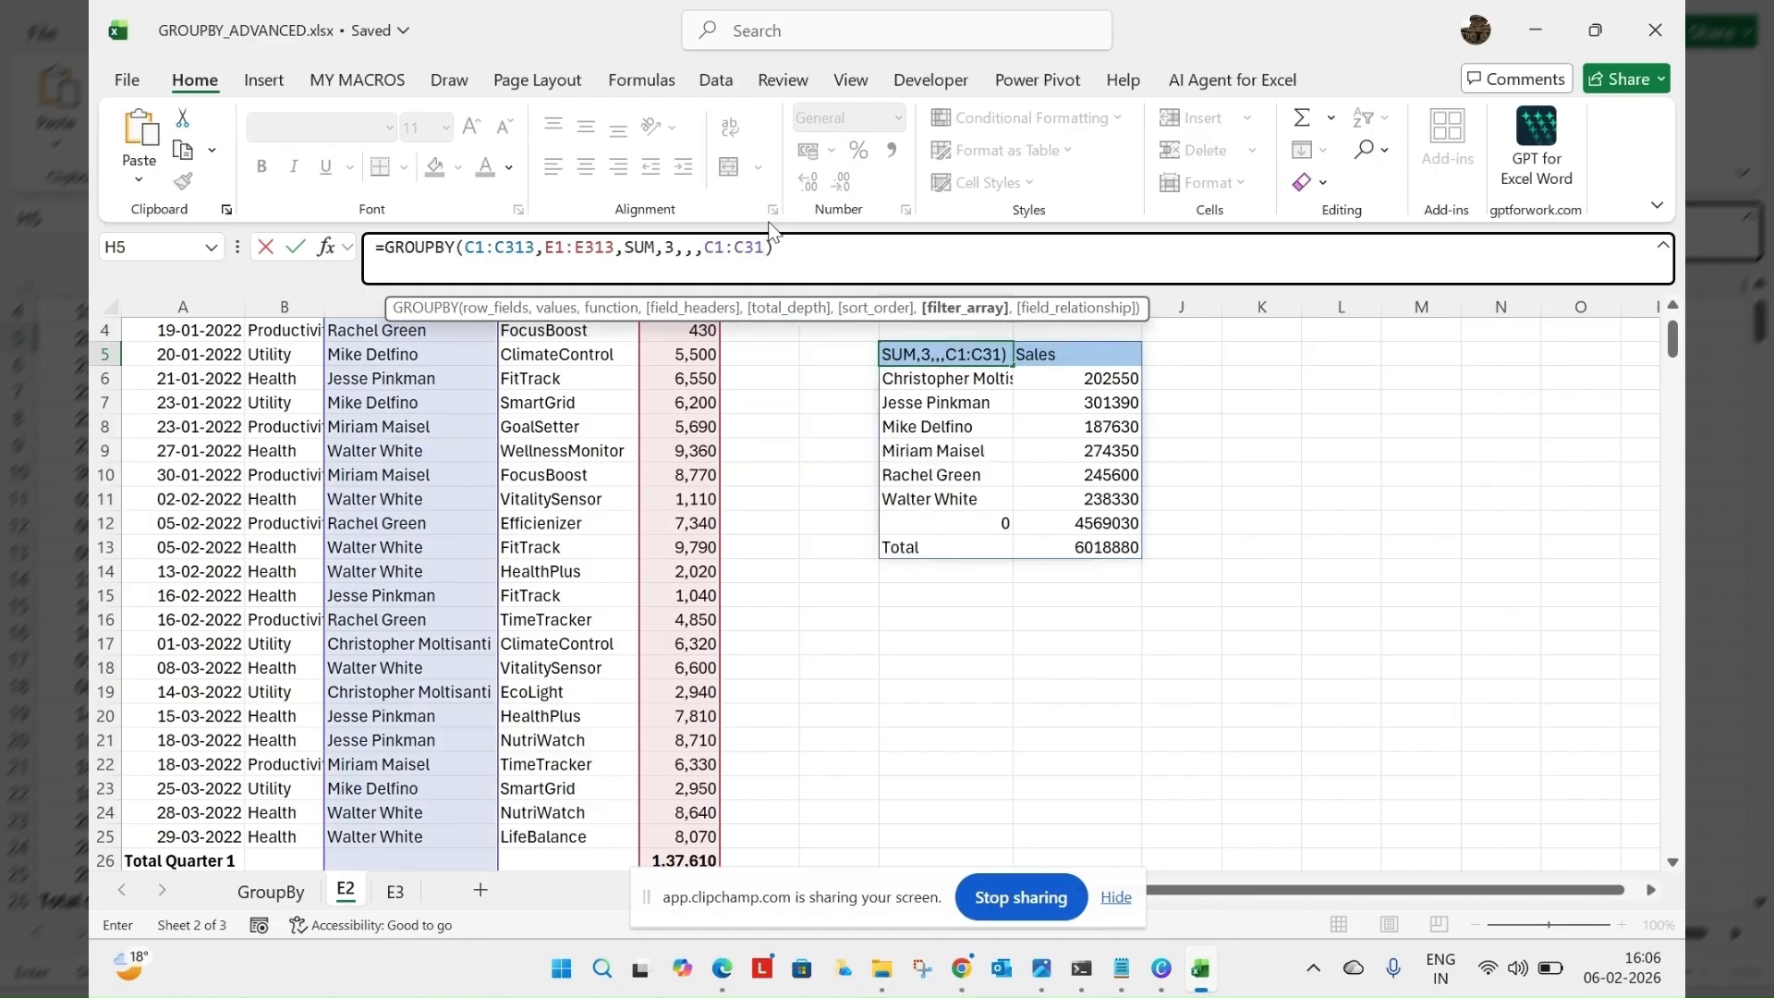
text(3<>"")
key(Return)
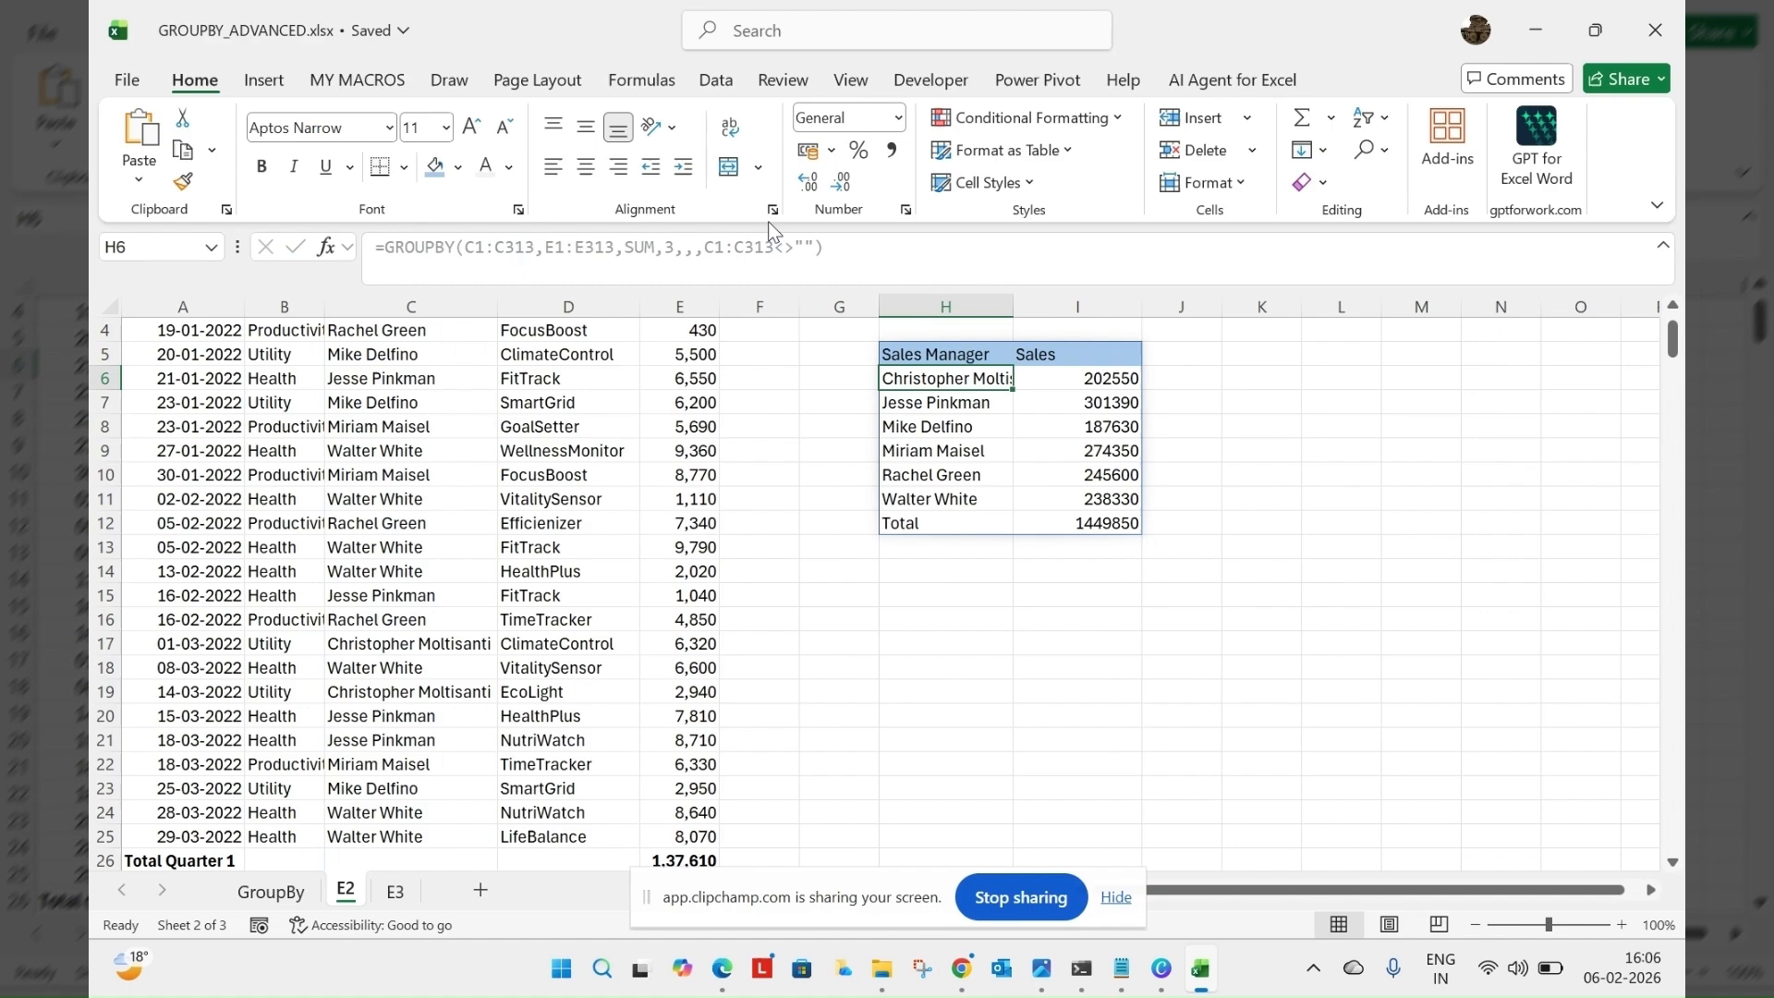